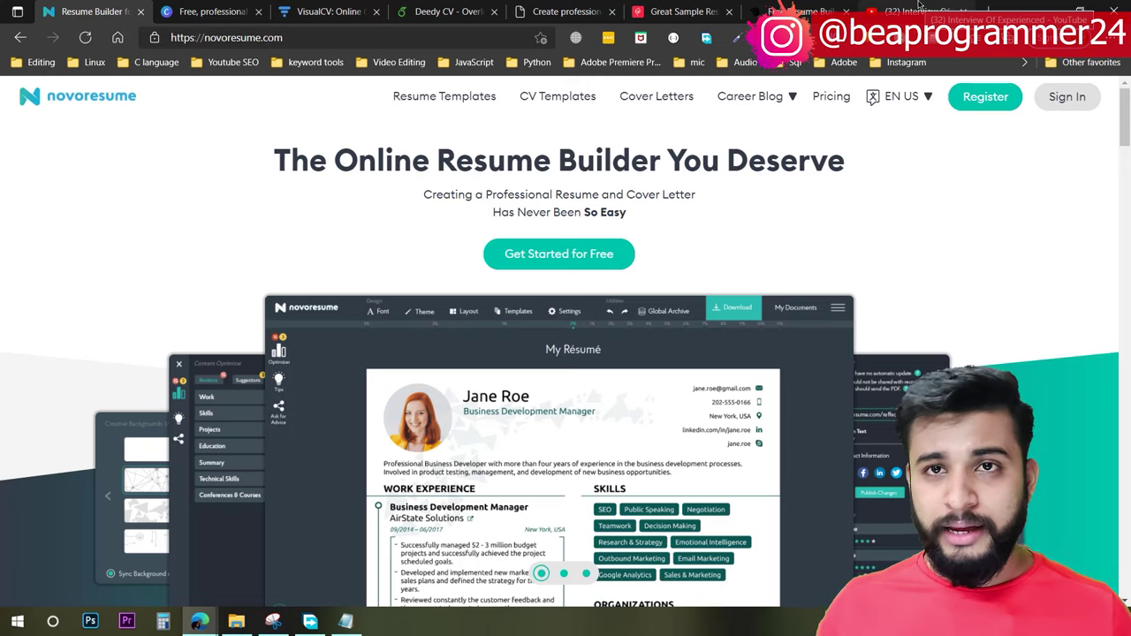
click(918, 11)
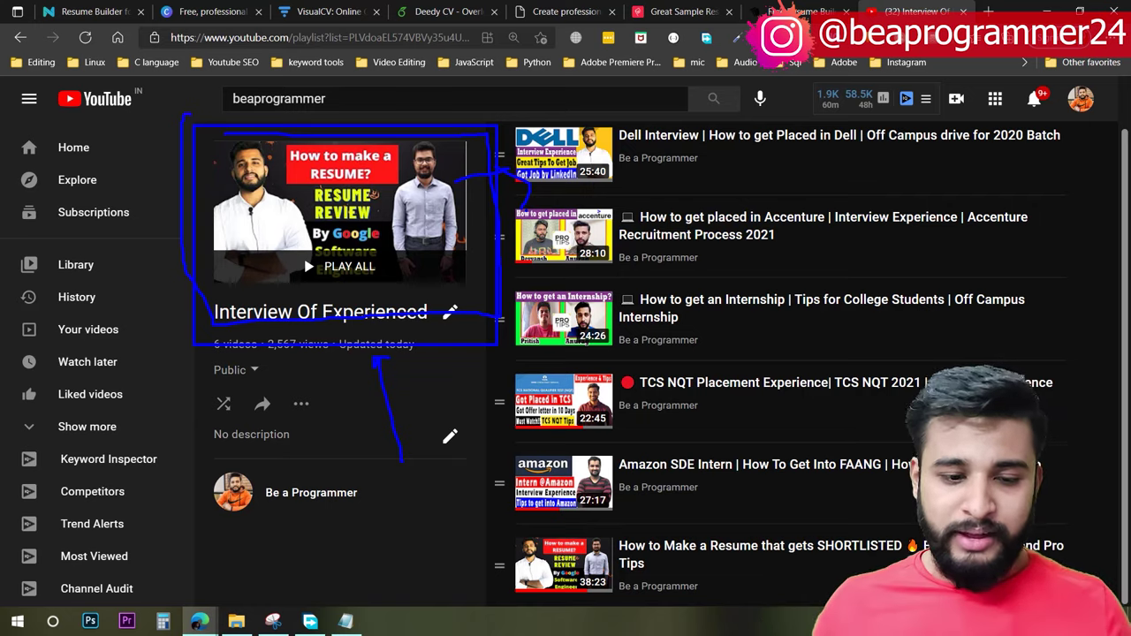
click(93, 11)
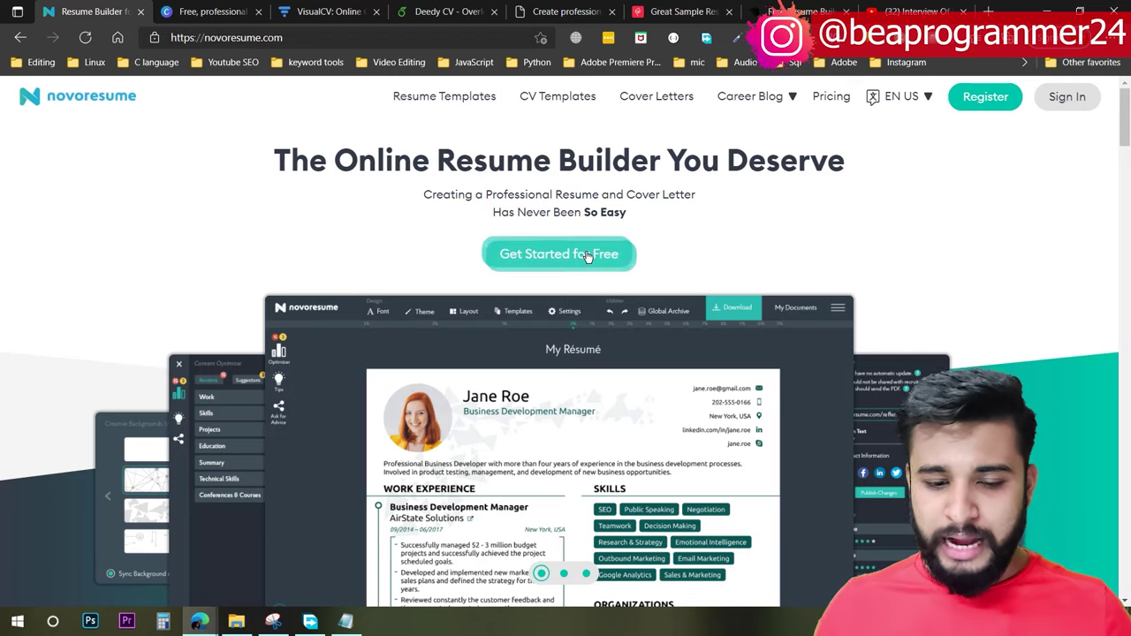
Start a free Novoresume resume and browse the free template gallery
click(486, 253)
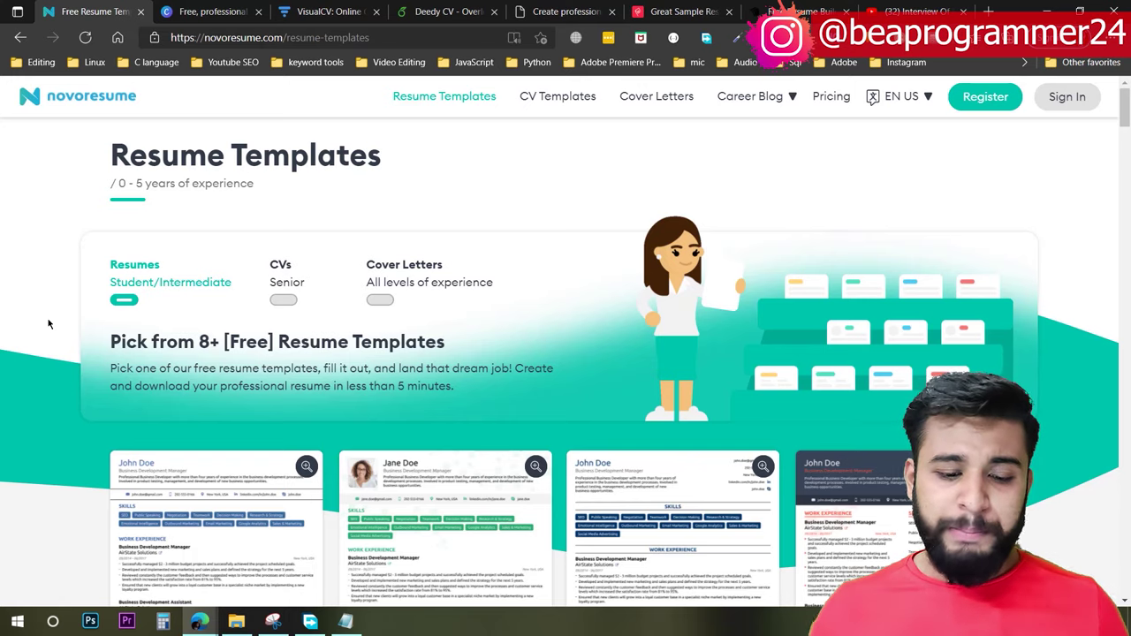
scroll(48, 324, down, 3)
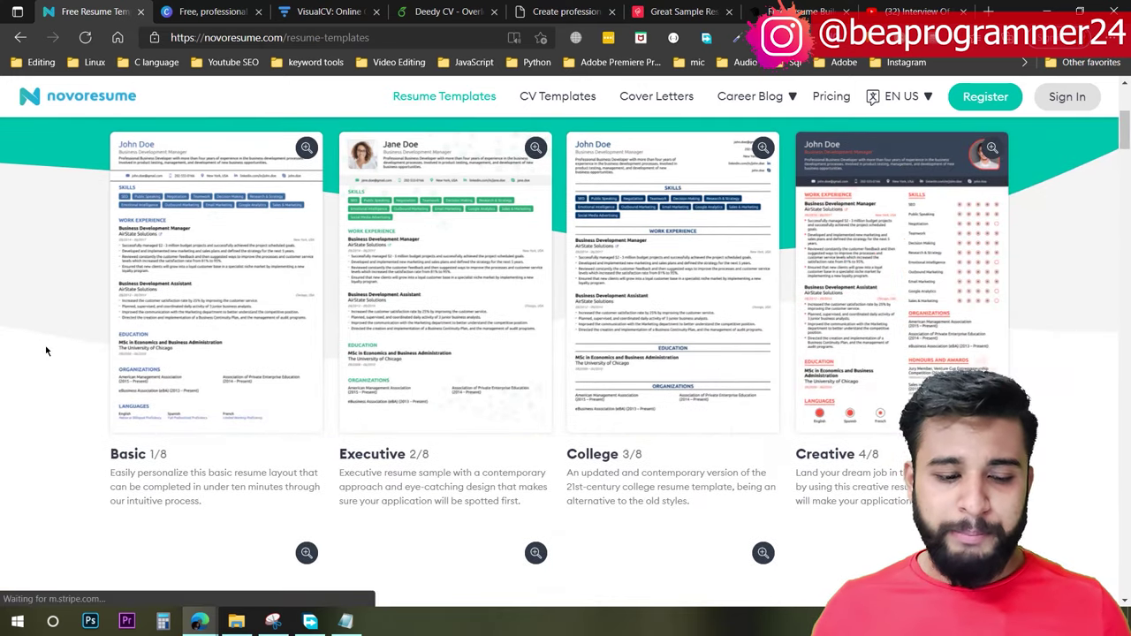
scroll(47, 345, down, 5)
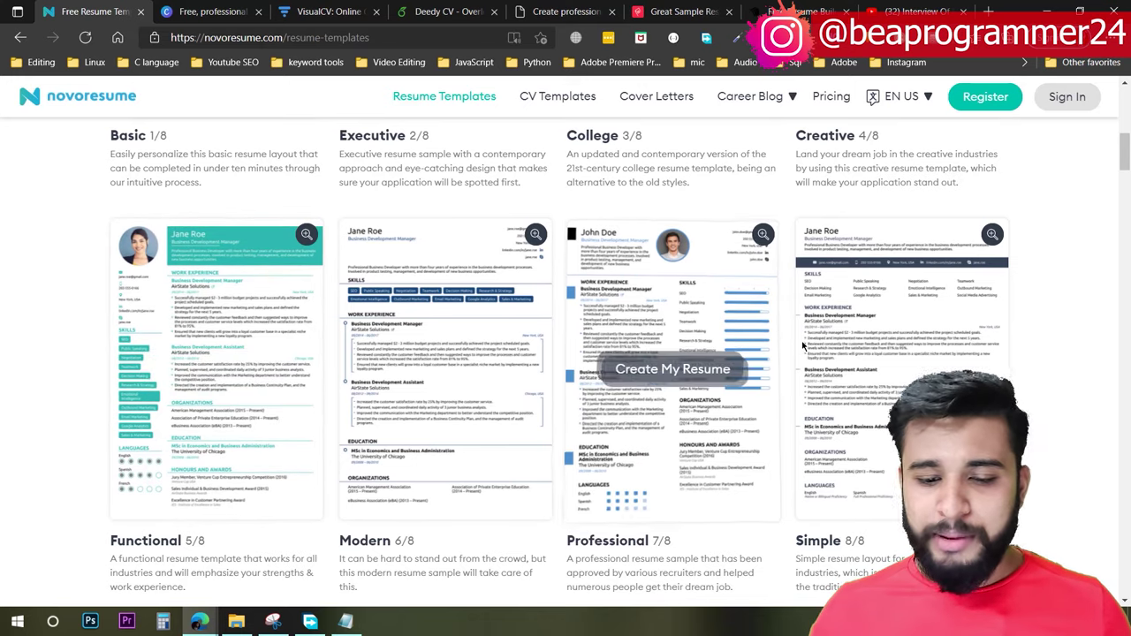
mouse_move(237, 351)
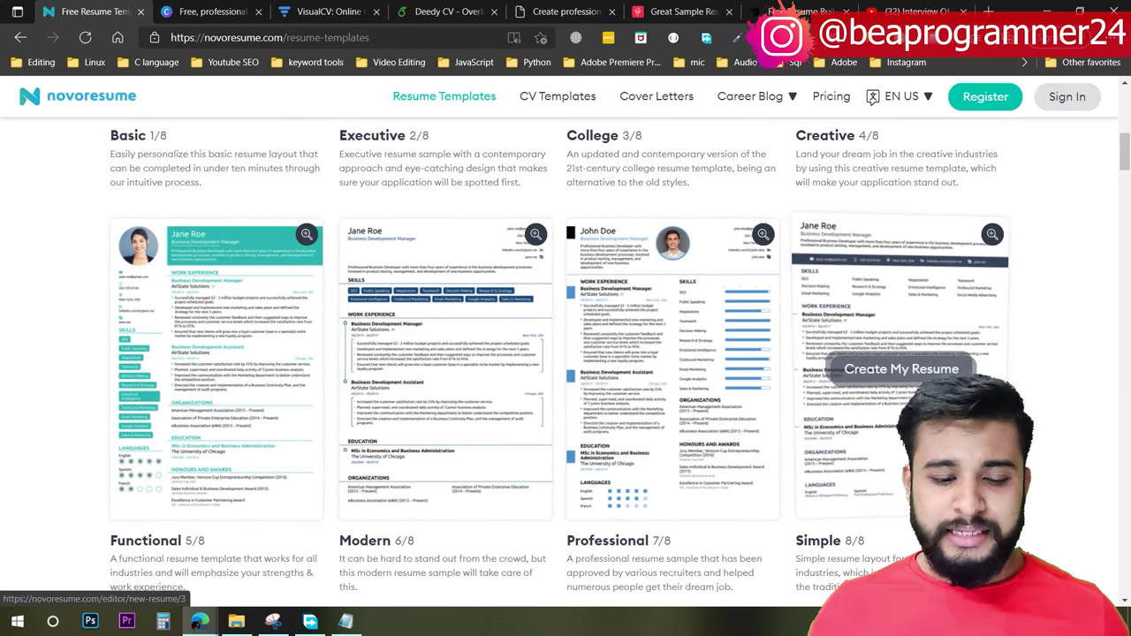
scroll(901, 371, down, 5)
scroll(901, 371, down, 5)
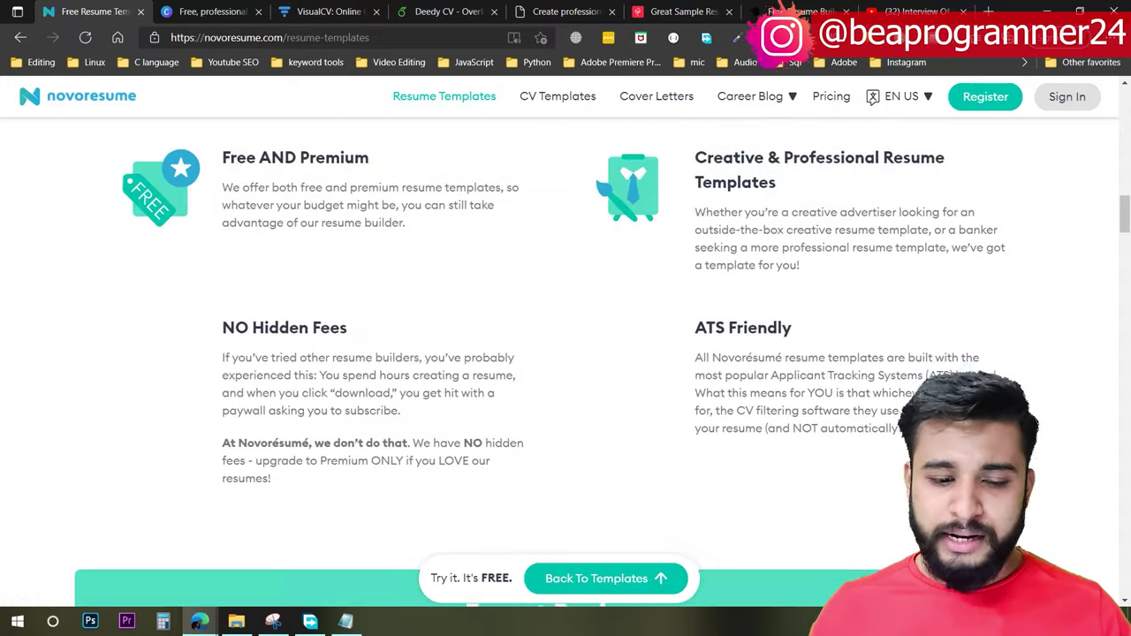
scroll(542, 402, up, 1)
Scroll to the bottom of the templates page, then jump back to the template gallery
scroll(216, 383, down, 5)
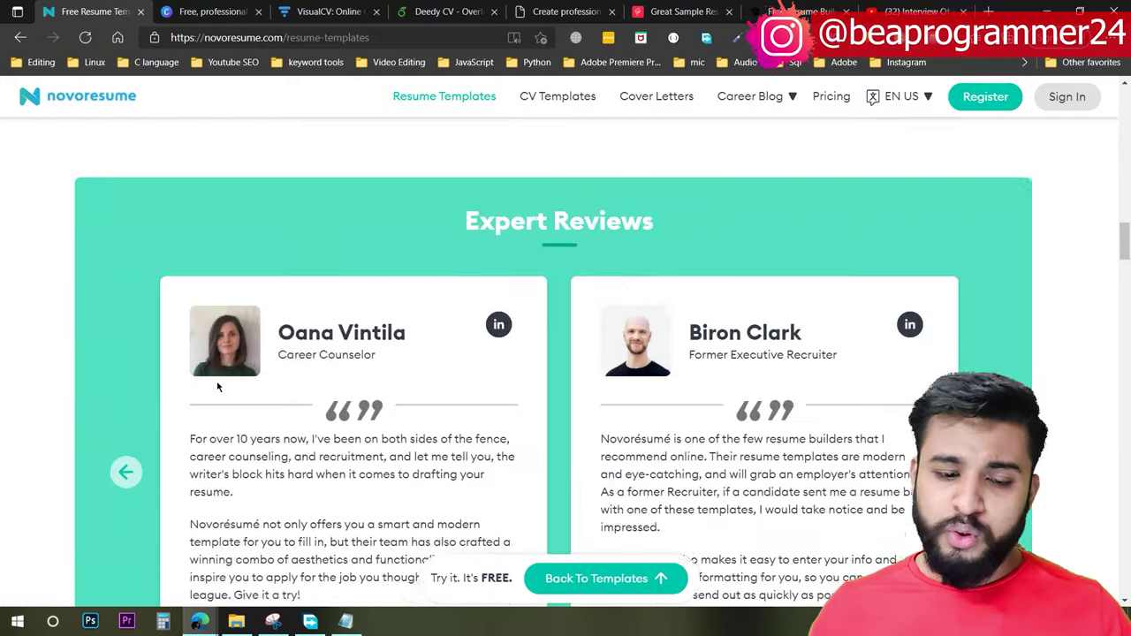
scroll(219, 384, down, 5)
scroll(220, 384, down, 5)
scroll(221, 389, down, 5)
scroll(221, 389, down, 5)
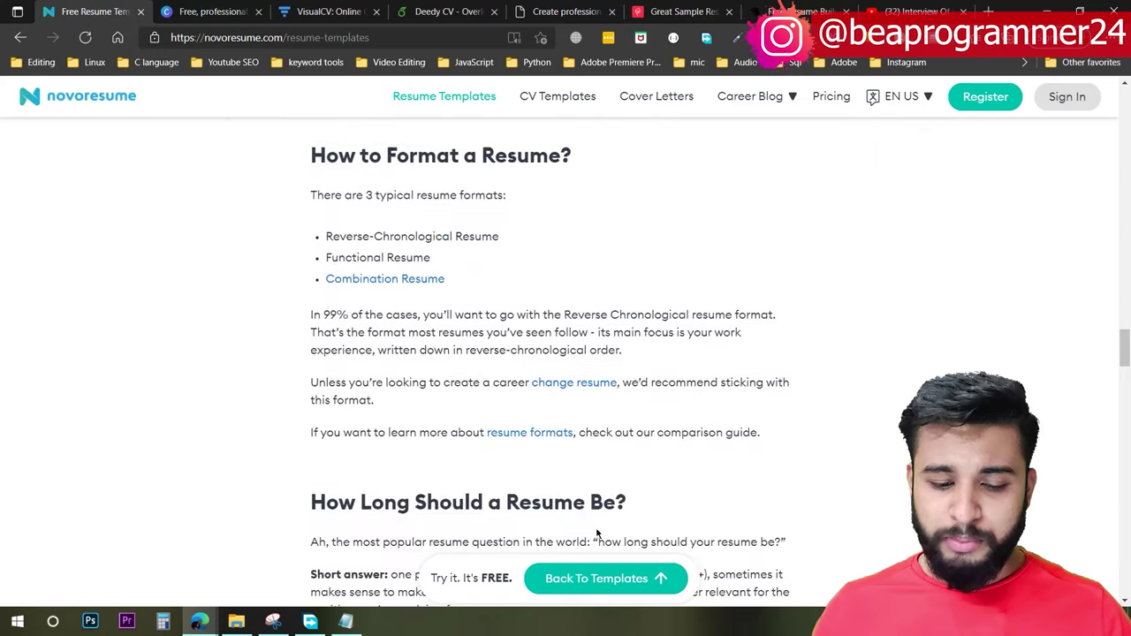
click(608, 576)
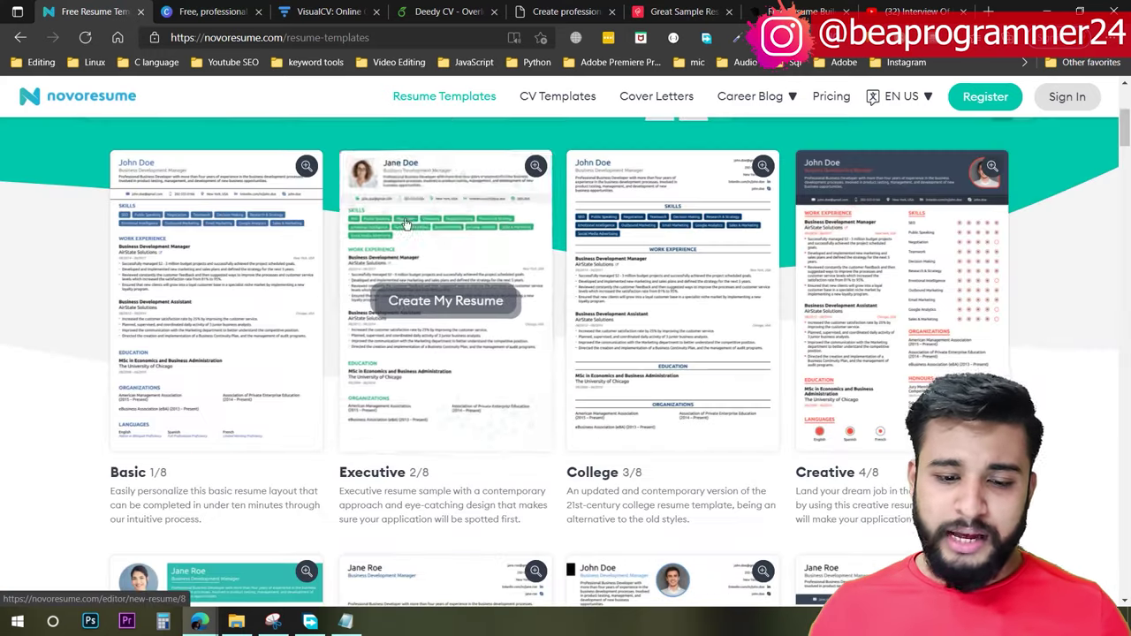
scroll(751, 141, up, 3)
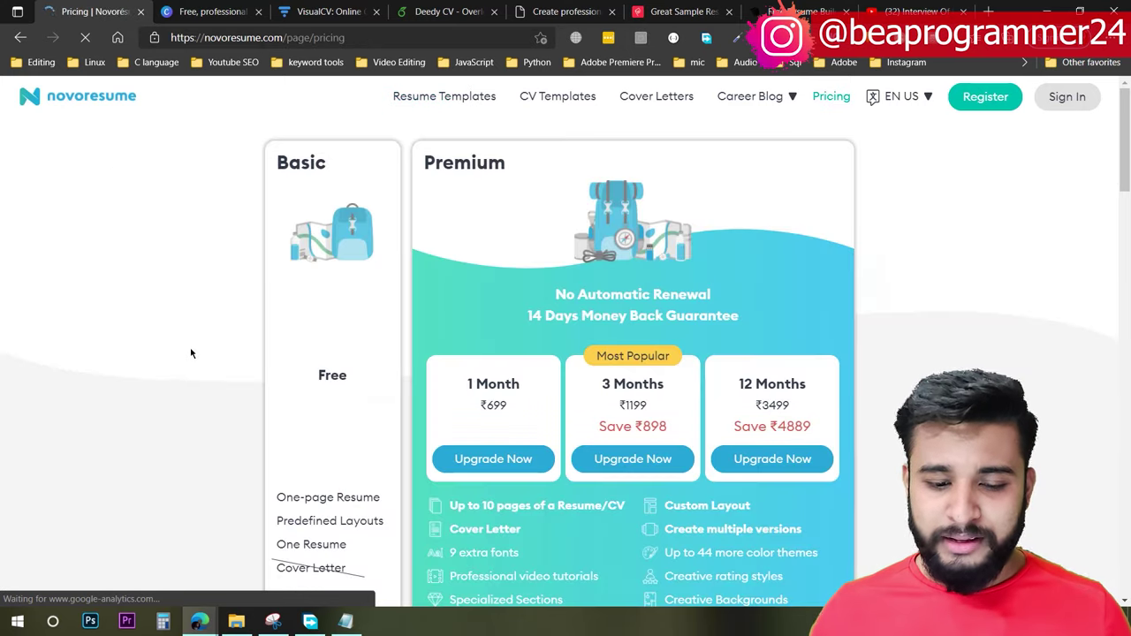
Go back to Resume Templates and draw a box around the Executive template
scroll(185, 357, down, 2)
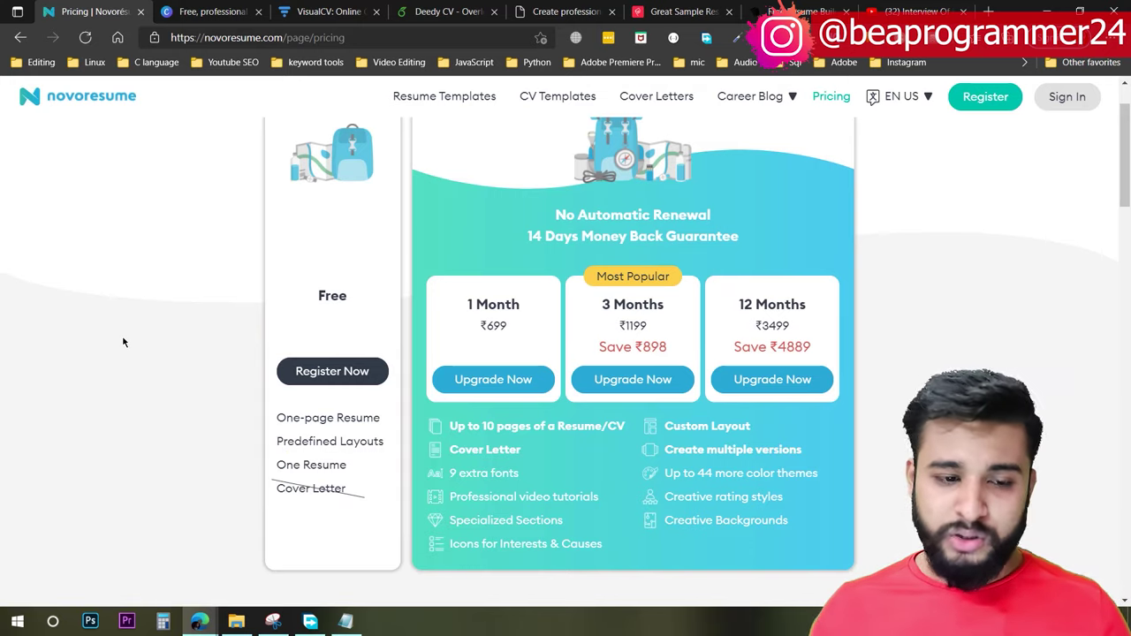
click(19, 37)
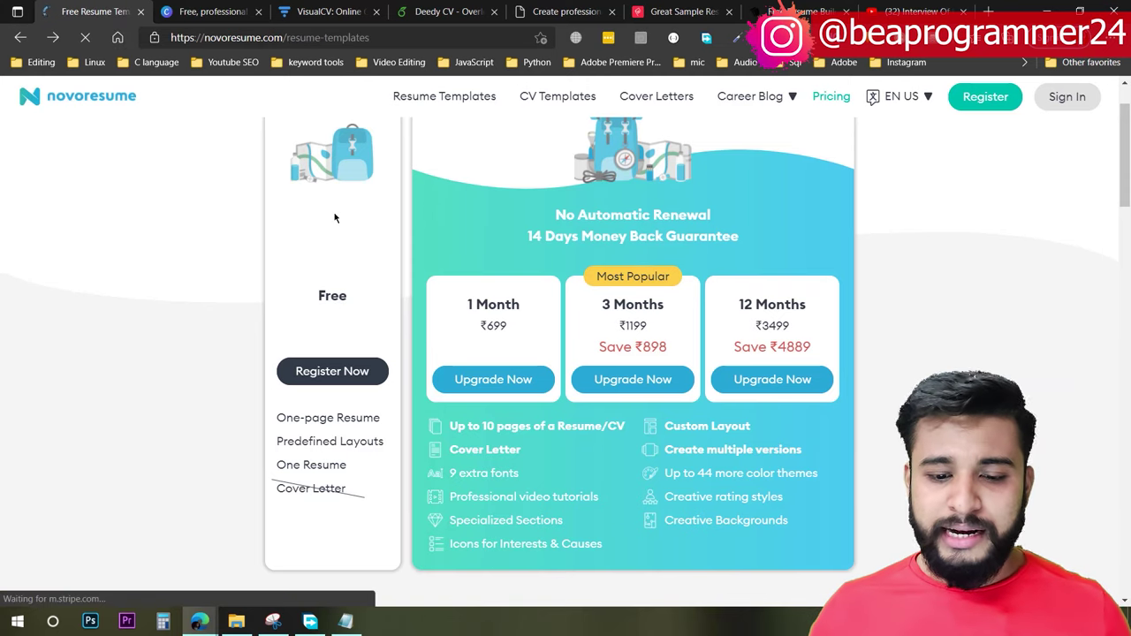
scroll(468, 402, down, 2)
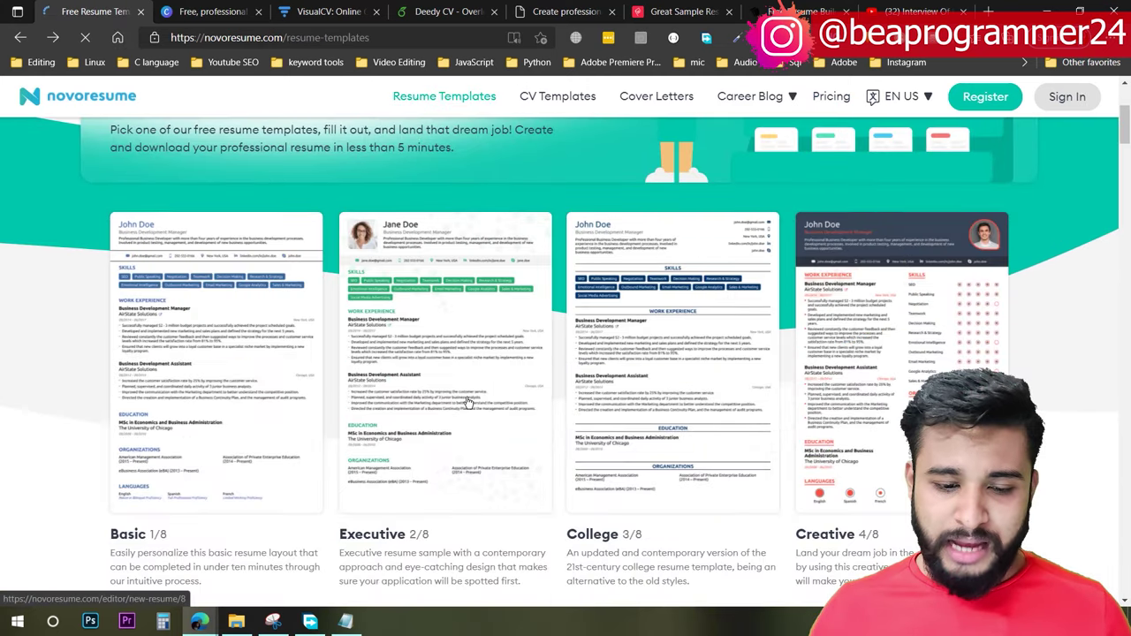
drag(403, 221, 596, 491)
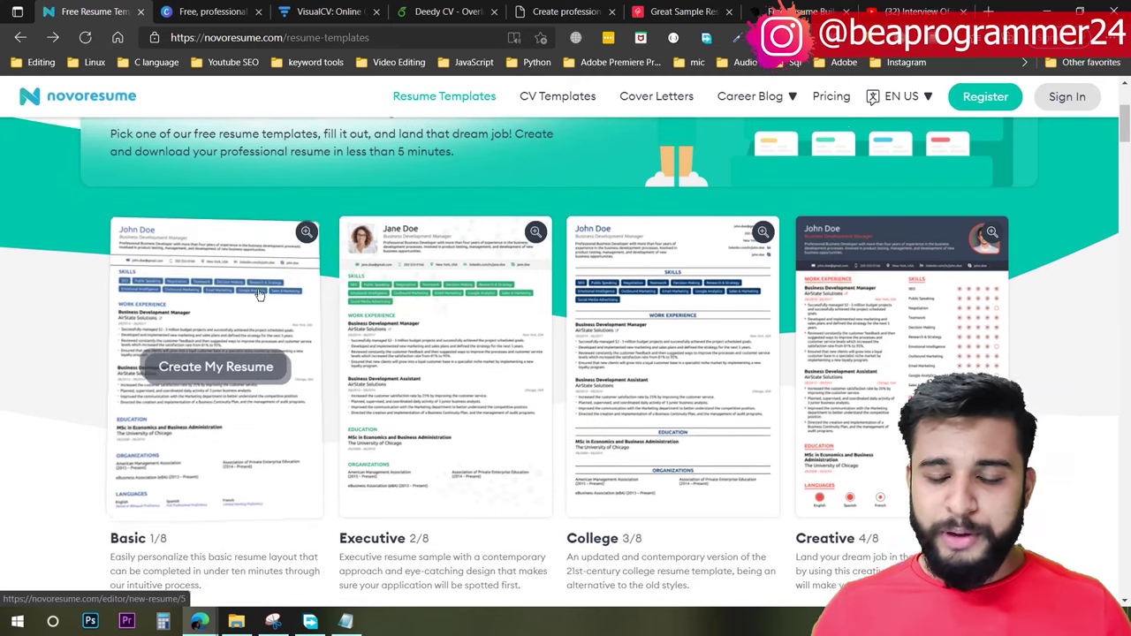
scroll(239, 265, up, 3)
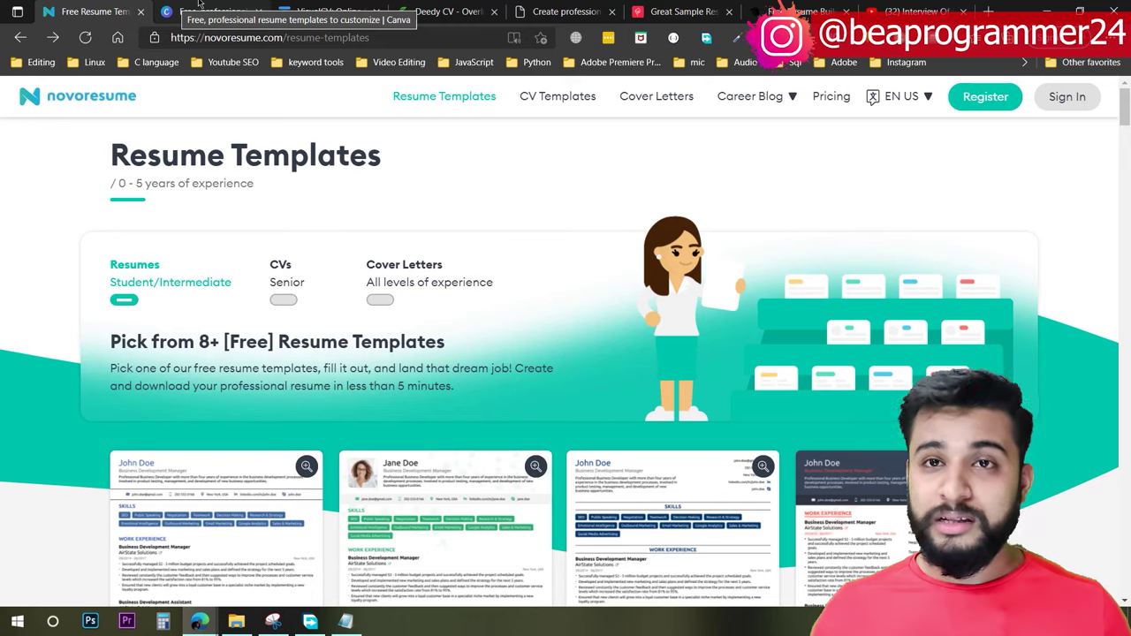
Switch to Canva's resume templates page and scroll through the results grid
click(200, 8)
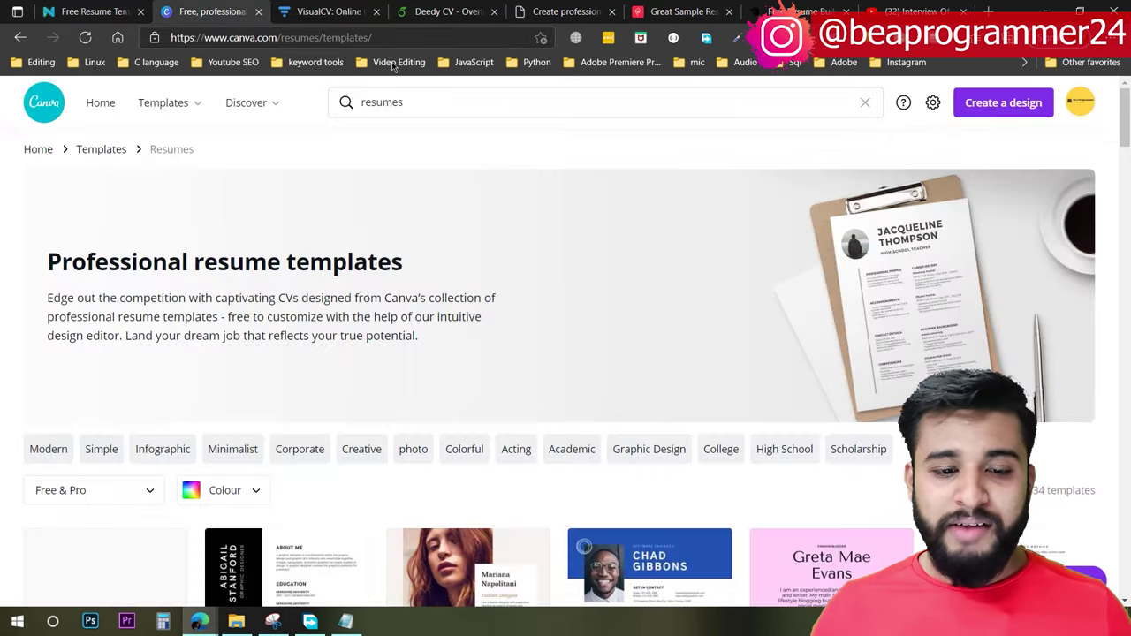
scroll(85, 286, down, 3)
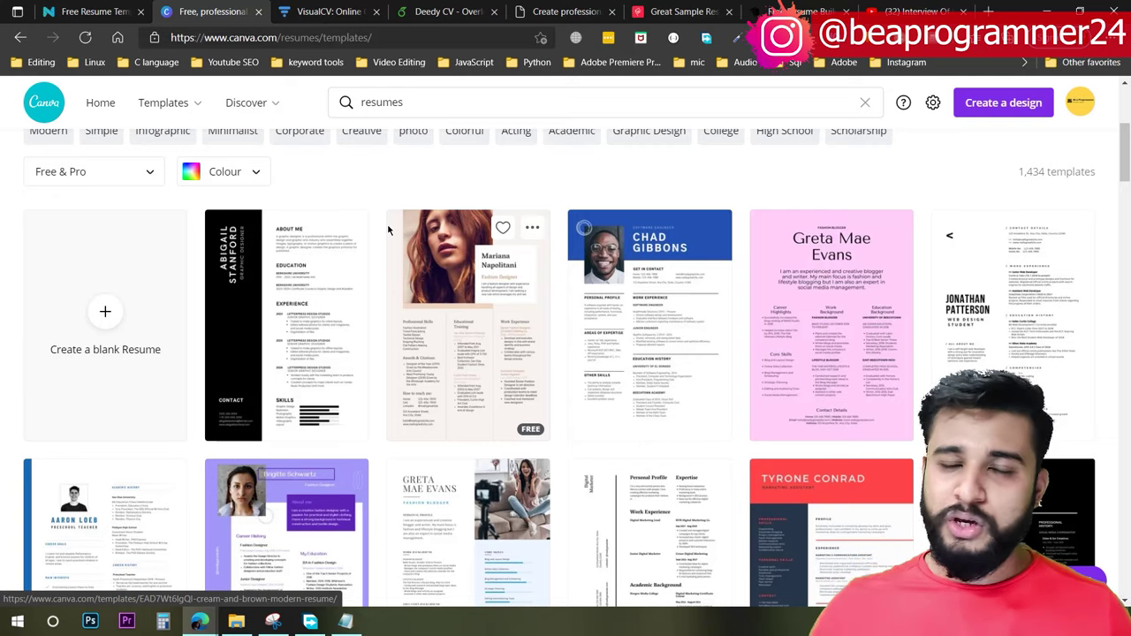
scroll(350, 190, down, 1)
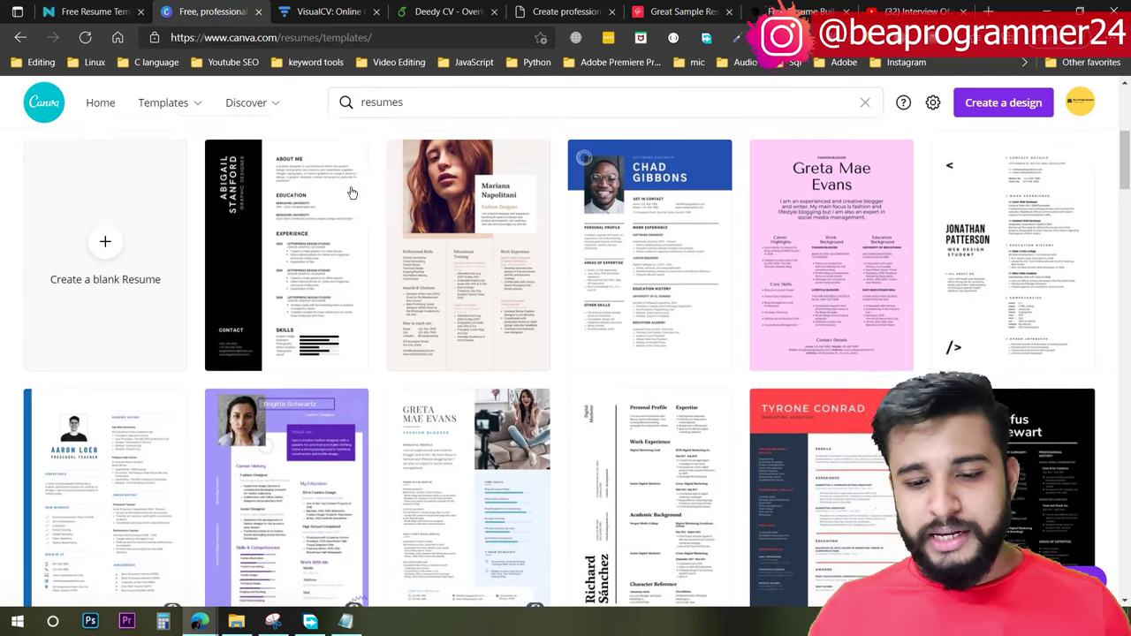
scroll(693, 292, down, 1)
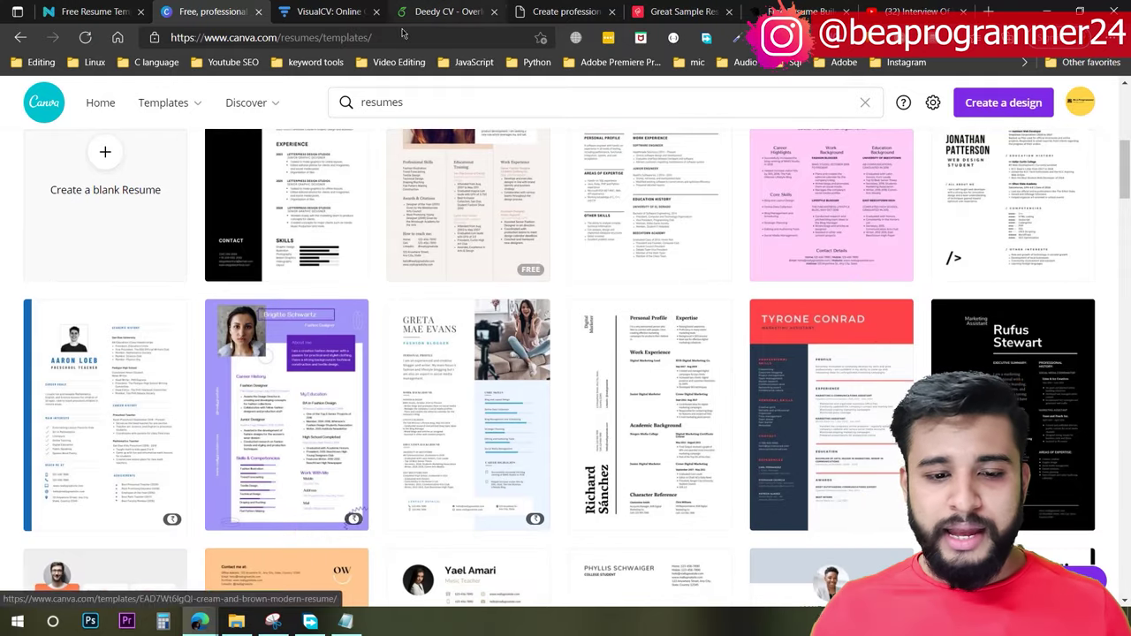
click(359, 39)
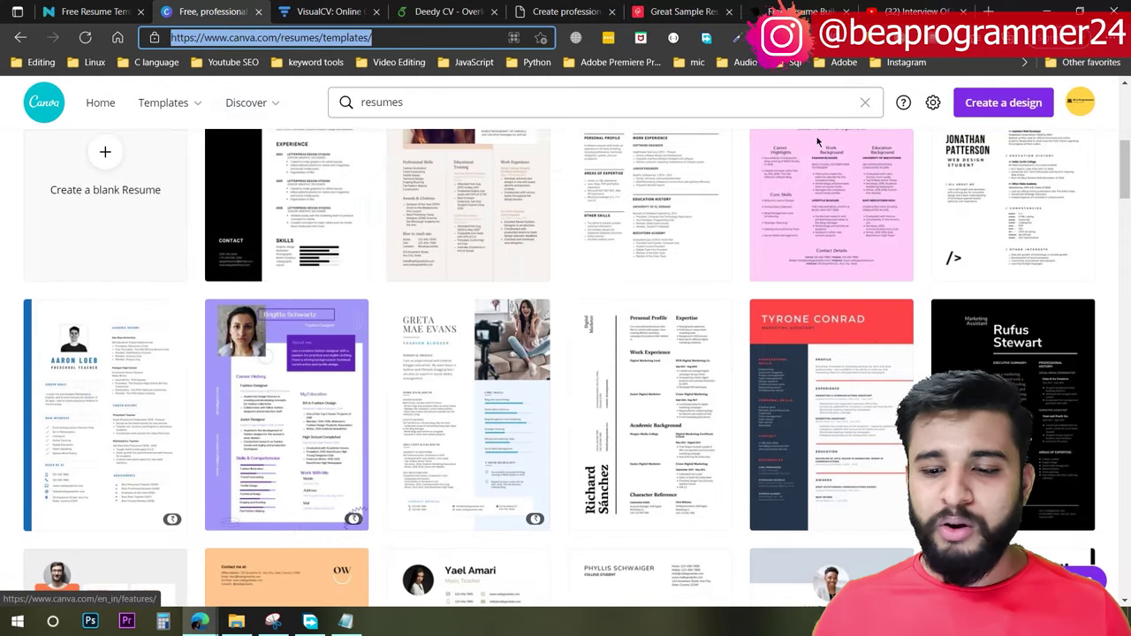
click(798, 125)
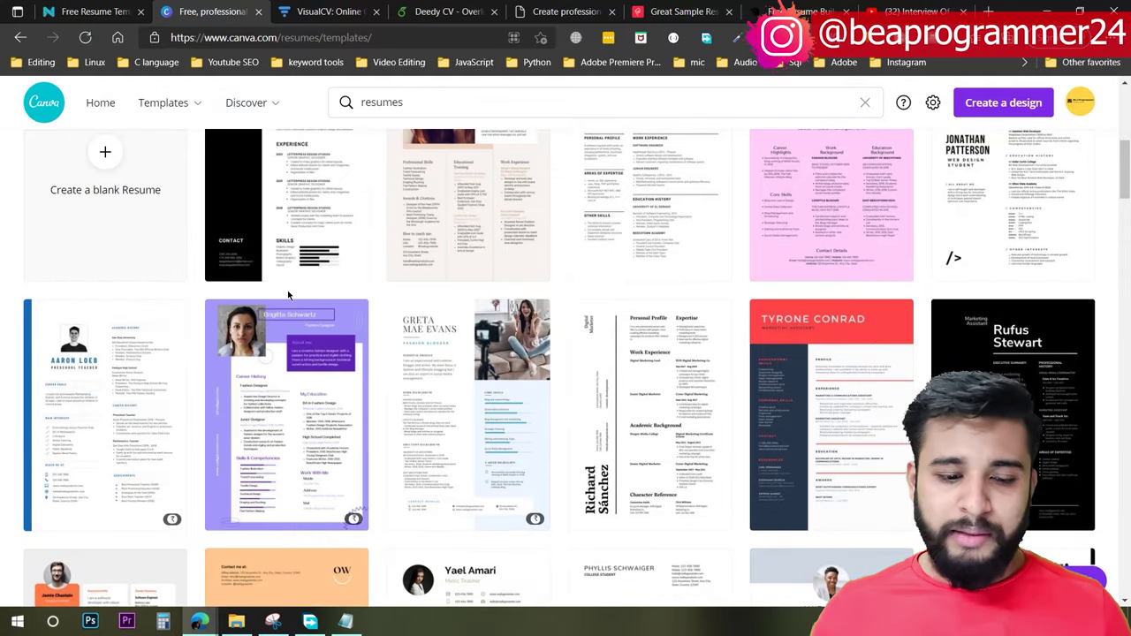
scroll(287, 290, down, 2)
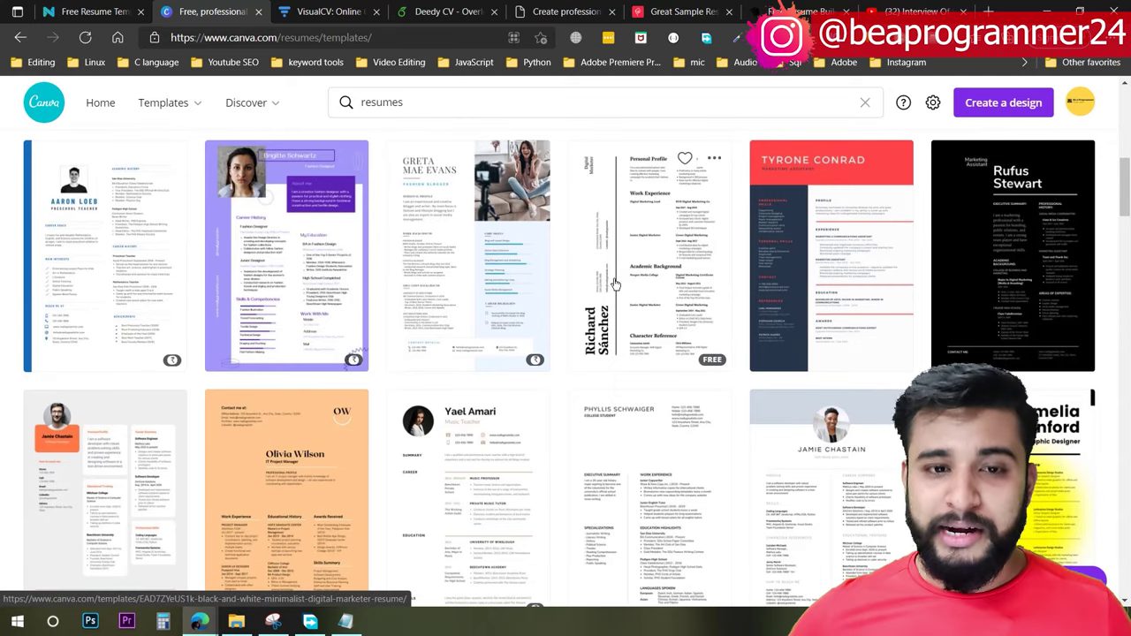
scroll(615, 284, up, 8)
scroll(339, 341, down, 4)
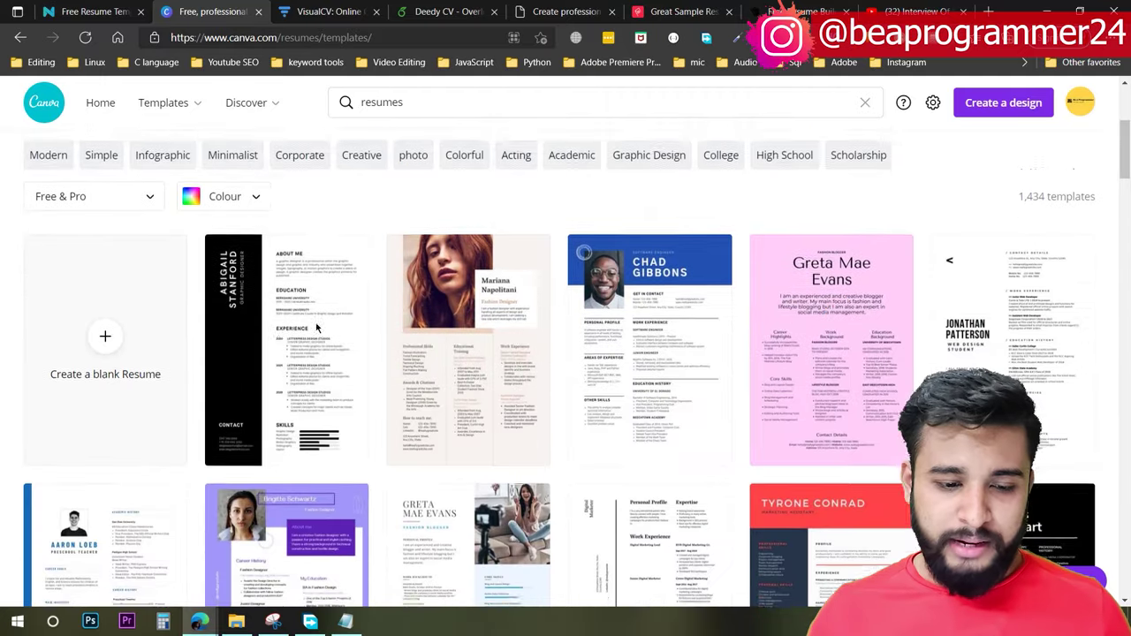
Outline a sample template, then preview the black professional resume template
click(222, 247)
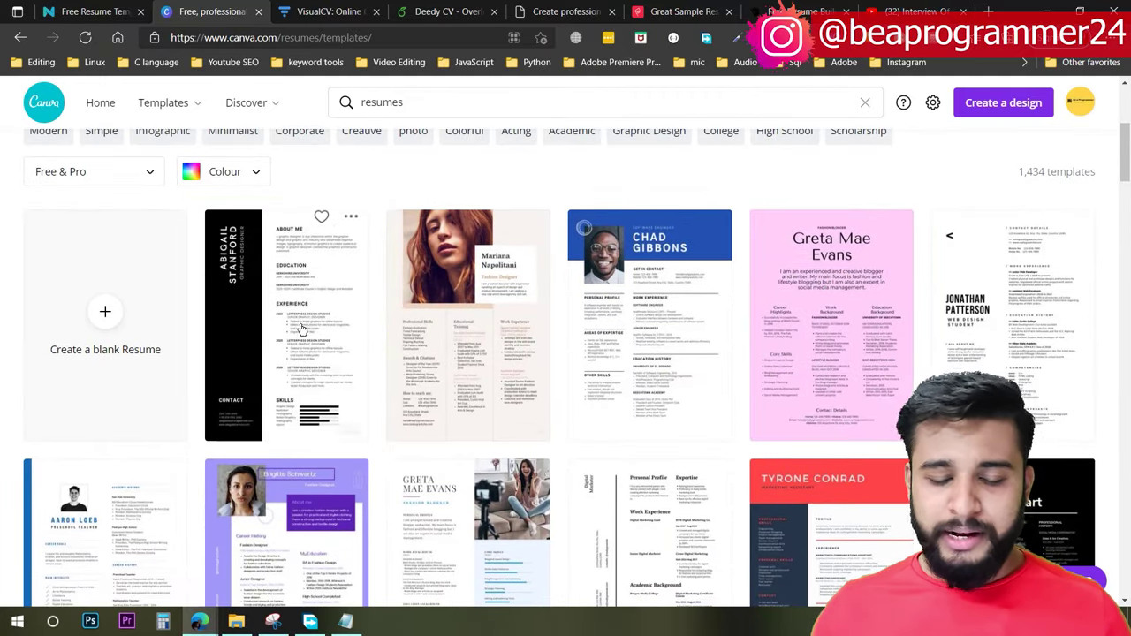
scroll(301, 323, down, 5)
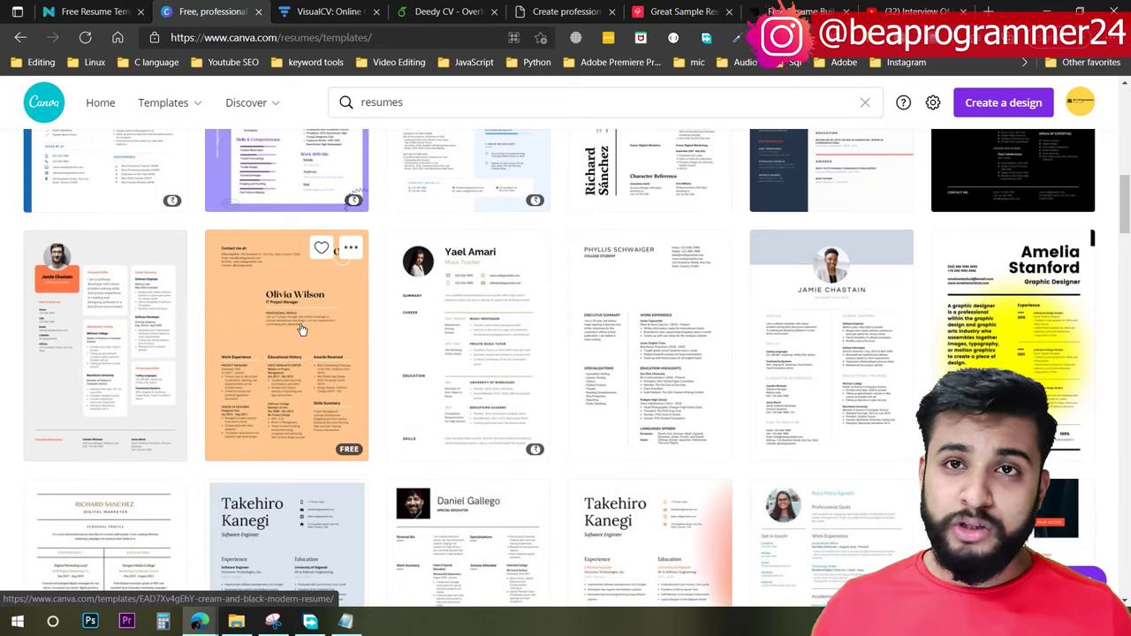
scroll(300, 329, down, 3)
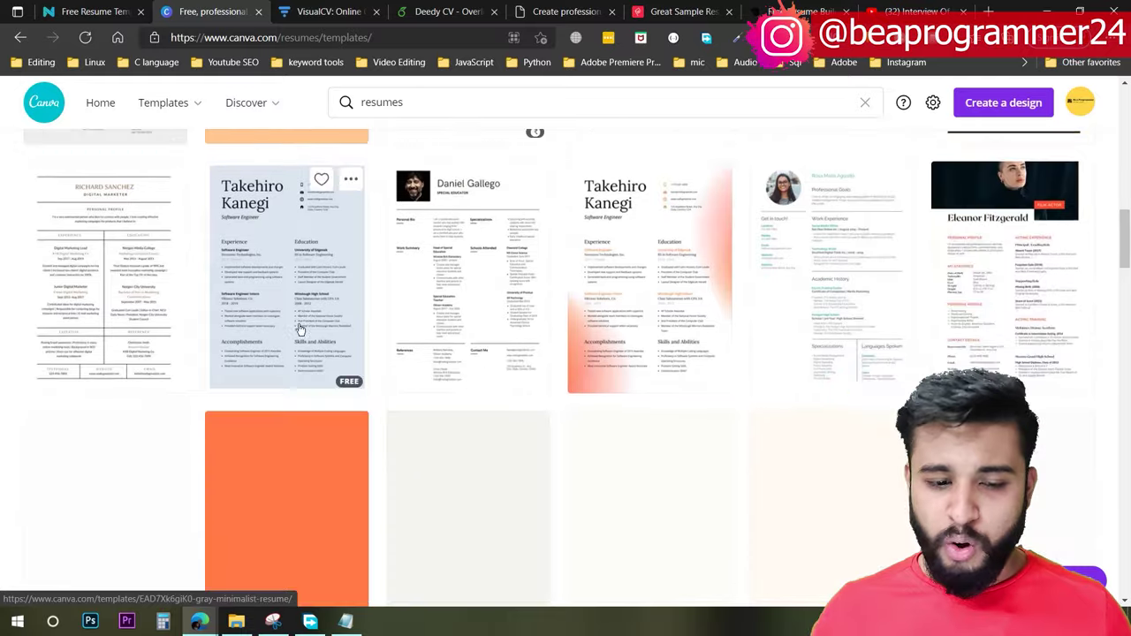
scroll(215, 353, down, 4)
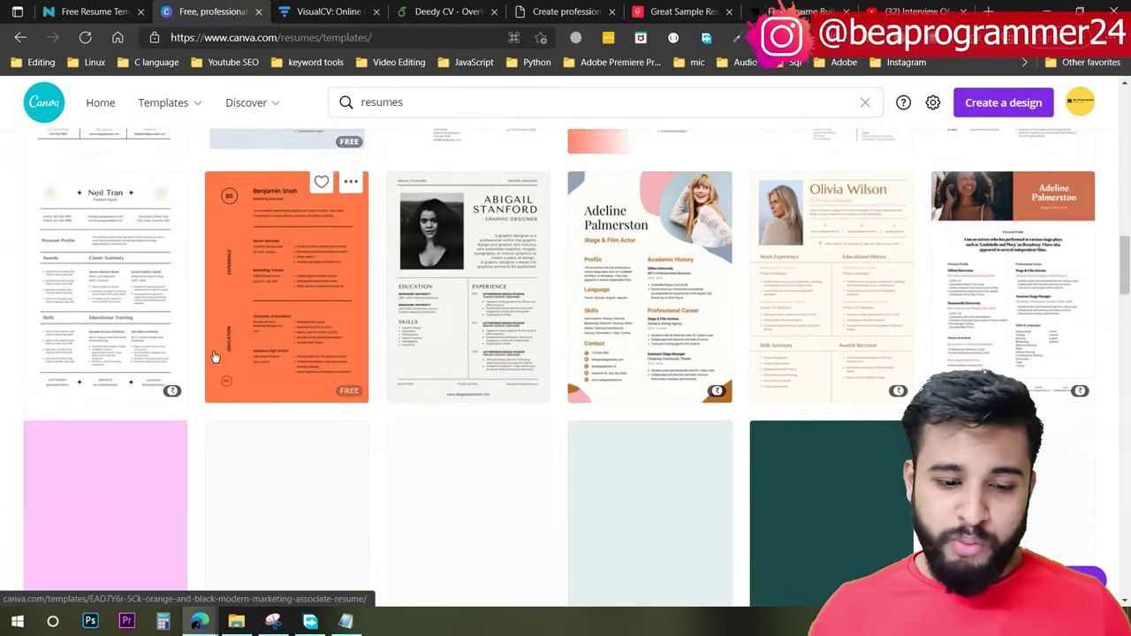
scroll(215, 356, up, 5)
scroll(215, 356, up, 5)
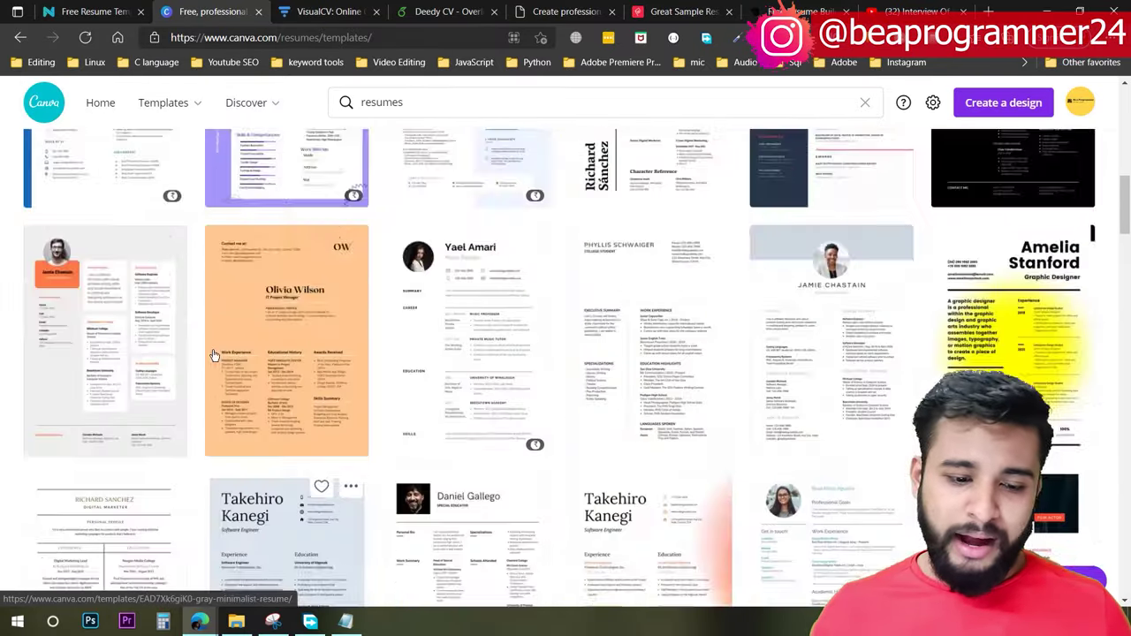
scroll(214, 356, up, 5)
scroll(271, 356, down, 2)
click(271, 356)
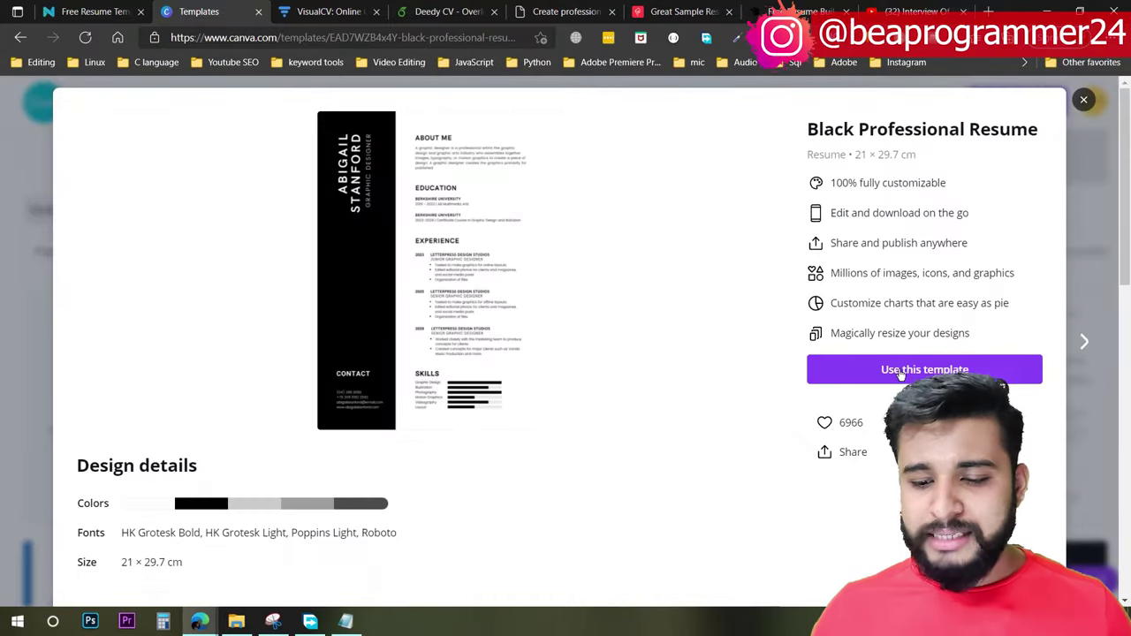
Use the Black Professional Resume template and overwrite the 2023 job's bullet text
click(889, 371)
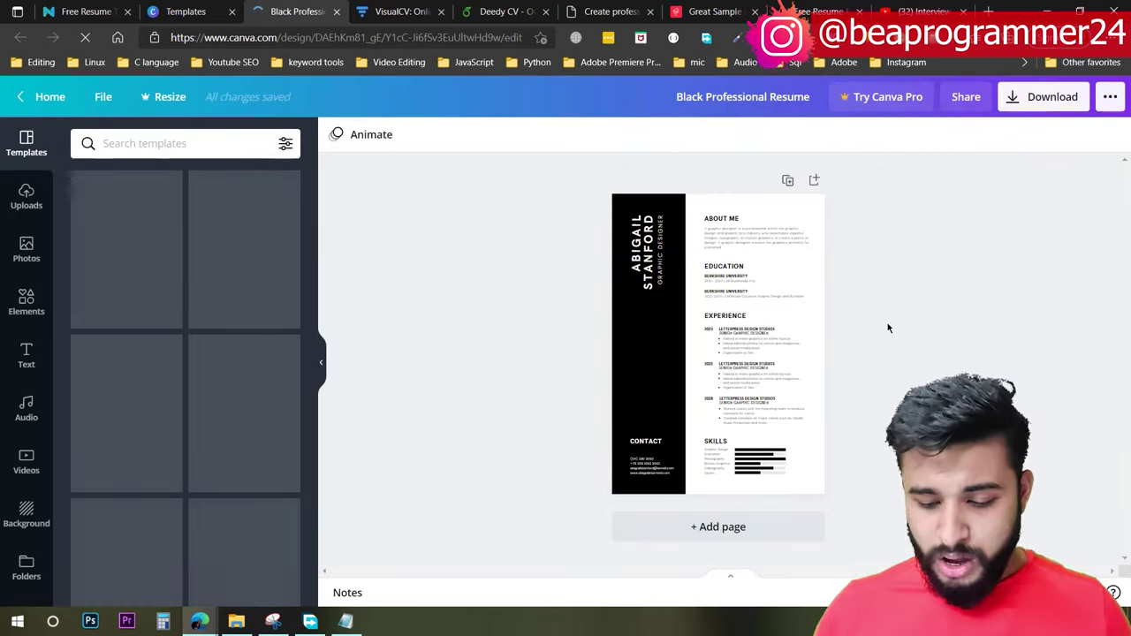
scroll(886, 322, up, 2)
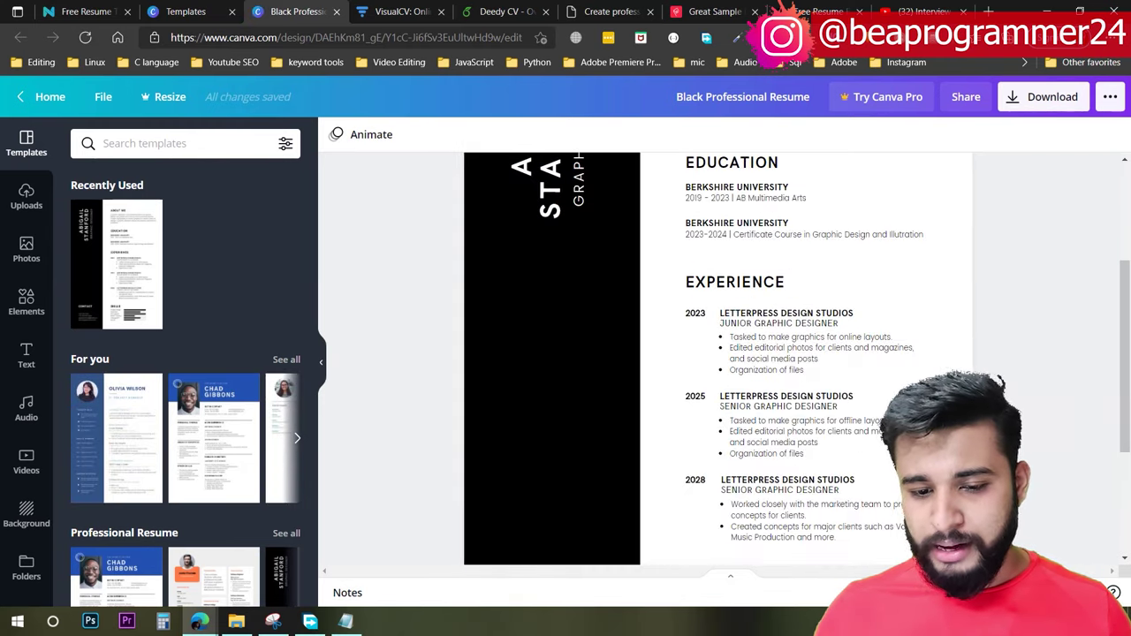
click(765, 326)
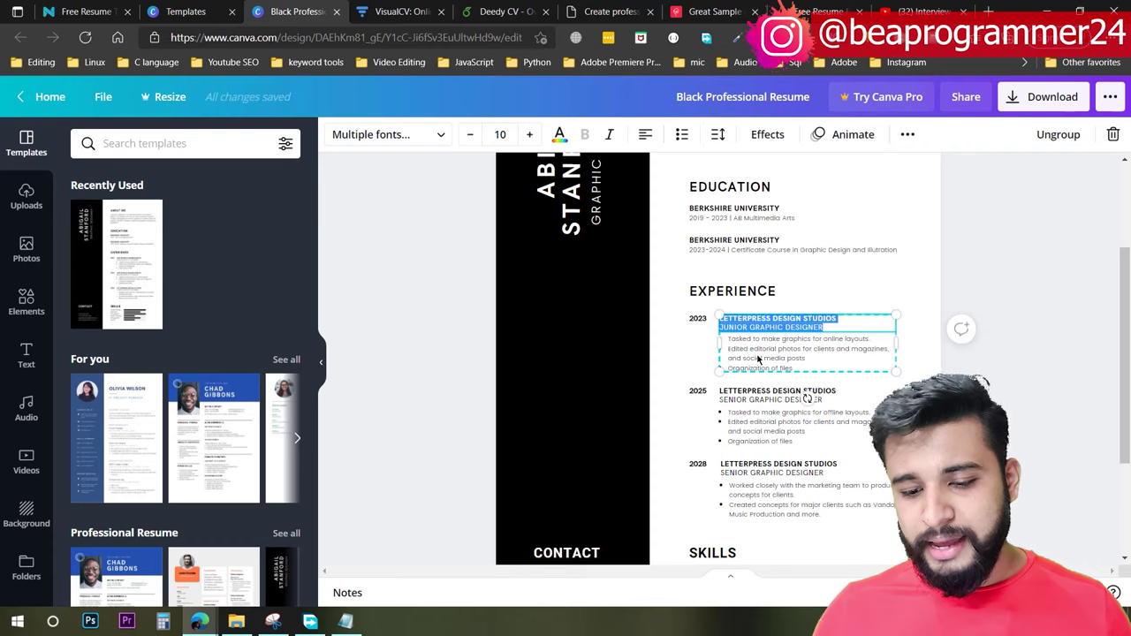
drag(726, 339, 756, 367)
text(ac)
Replace the 2023 job heading lines with 'aa' and deselect the text box
click(989, 300)
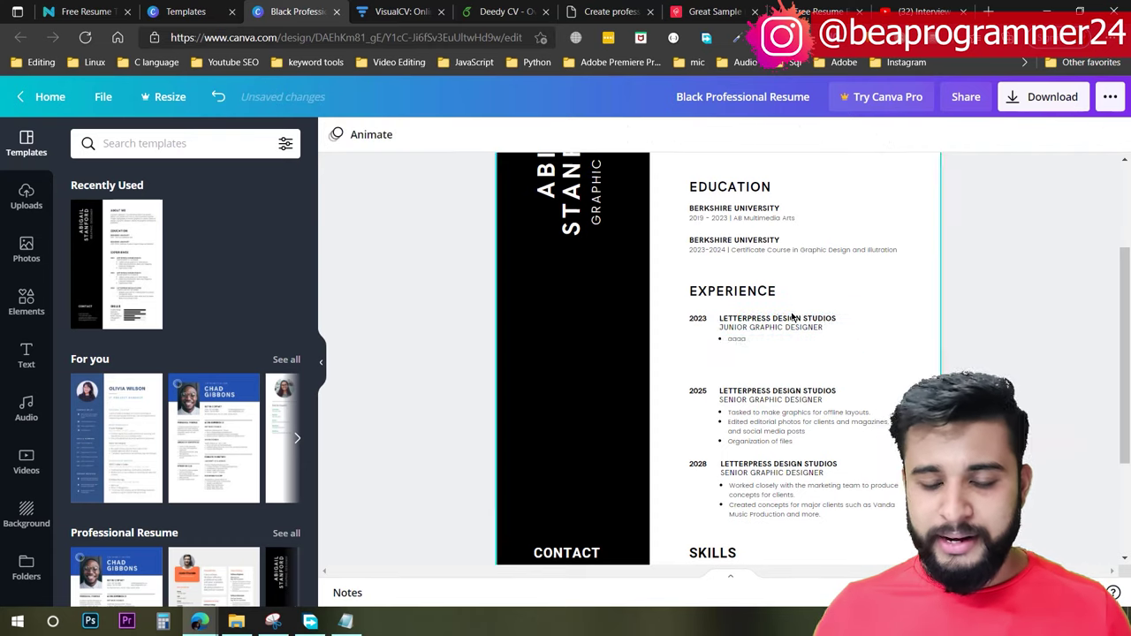
key(ctrl+z)
key(Return)
text(aa)
click(1013, 269)
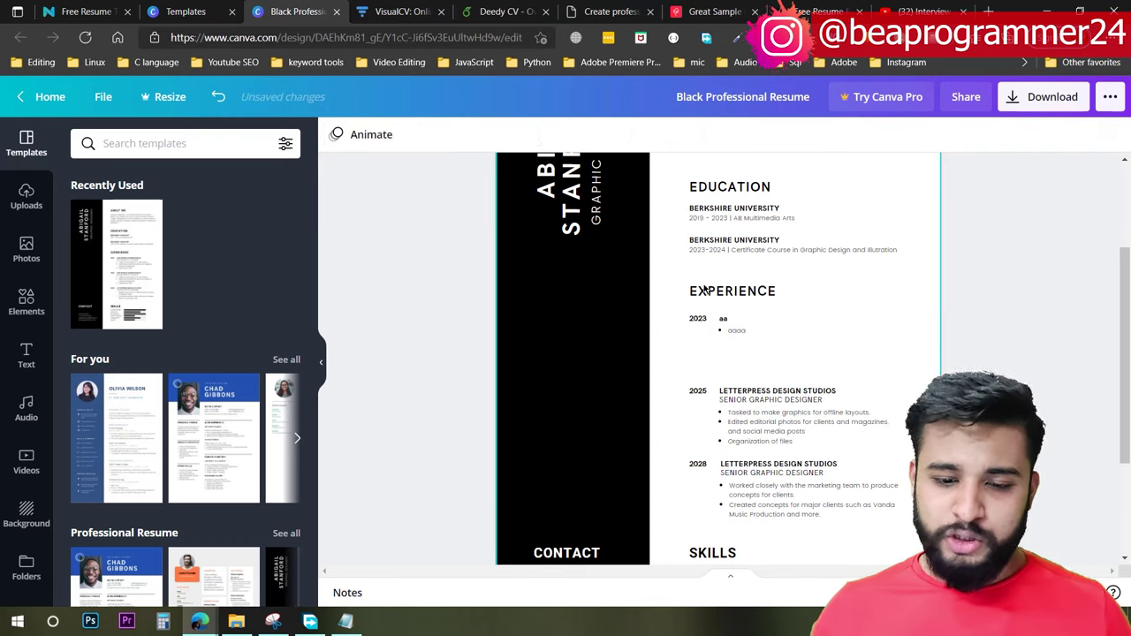
scroll(415, 371, up, 2)
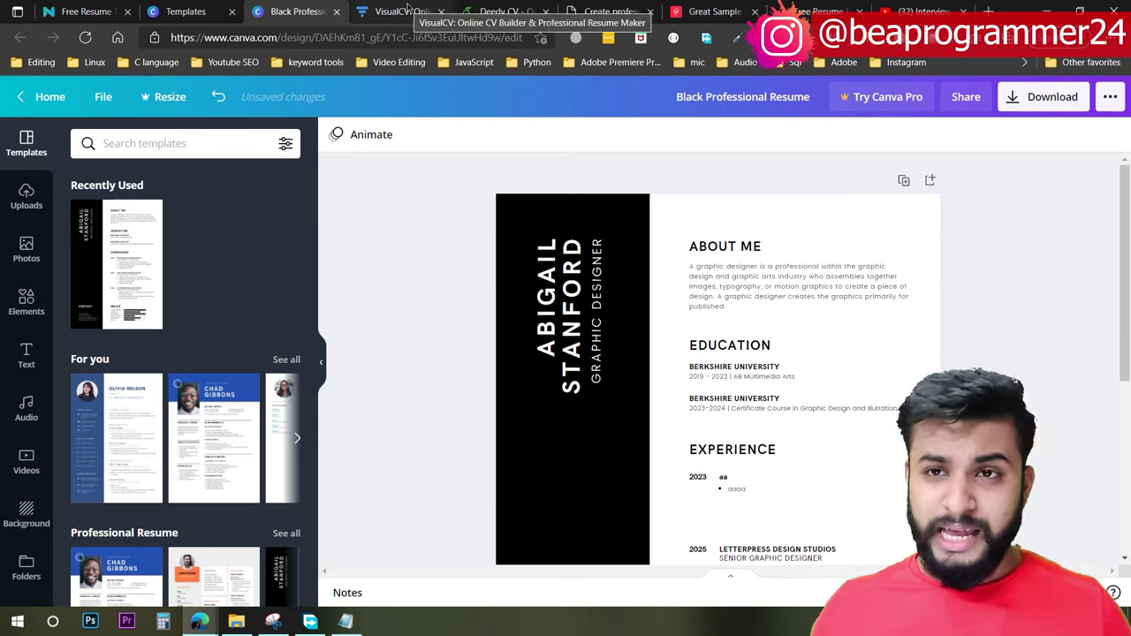
Switch to VisualCV and open the full list of CV templates
click(409, 9)
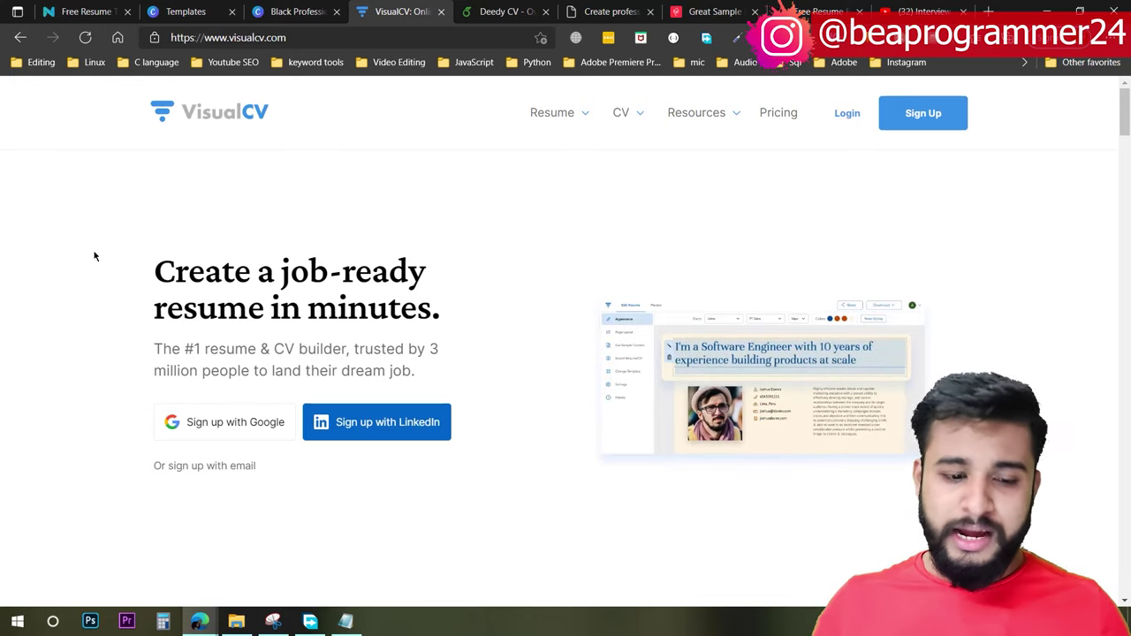
scroll(87, 256, down, 1)
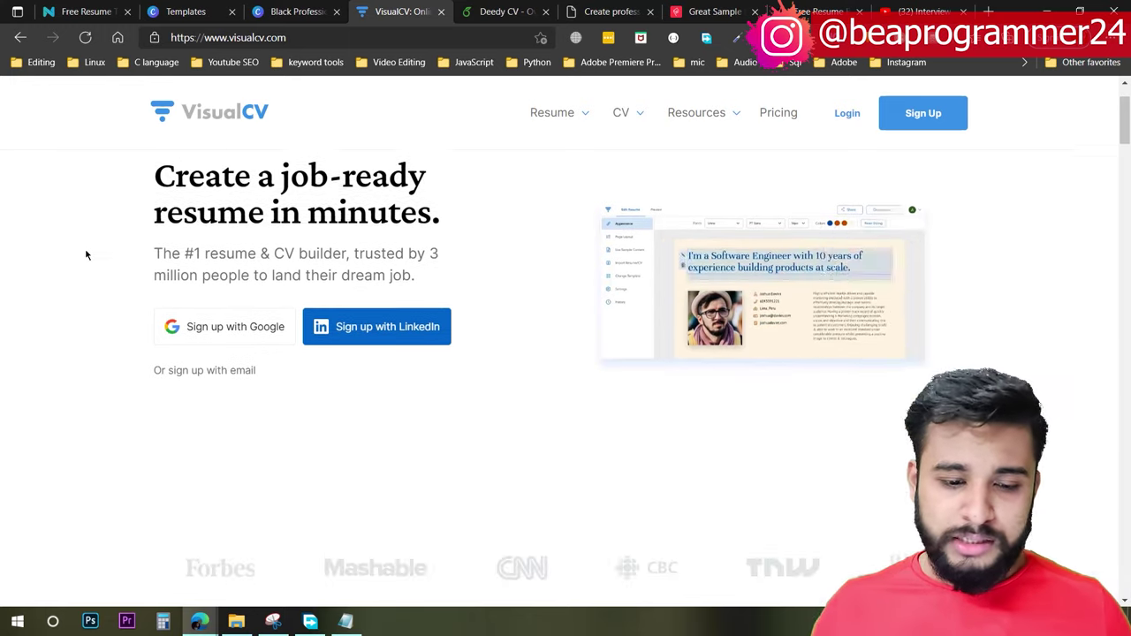
scroll(87, 255, up, 1)
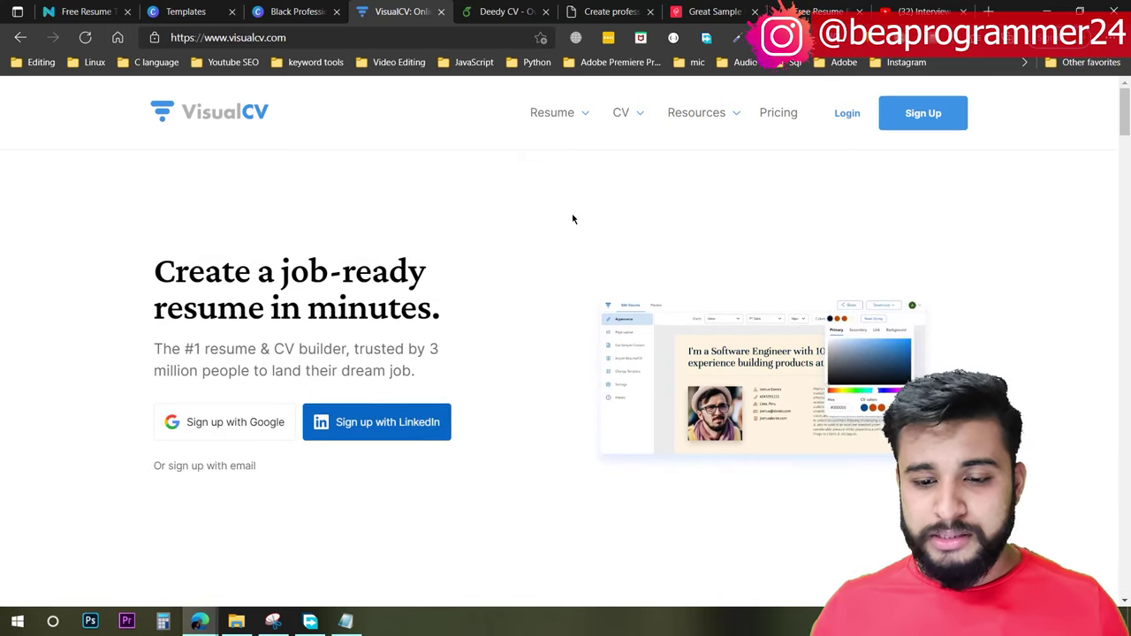
scroll(448, 277, down, 3)
scroll(449, 277, down, 5)
scroll(449, 276, down, 3)
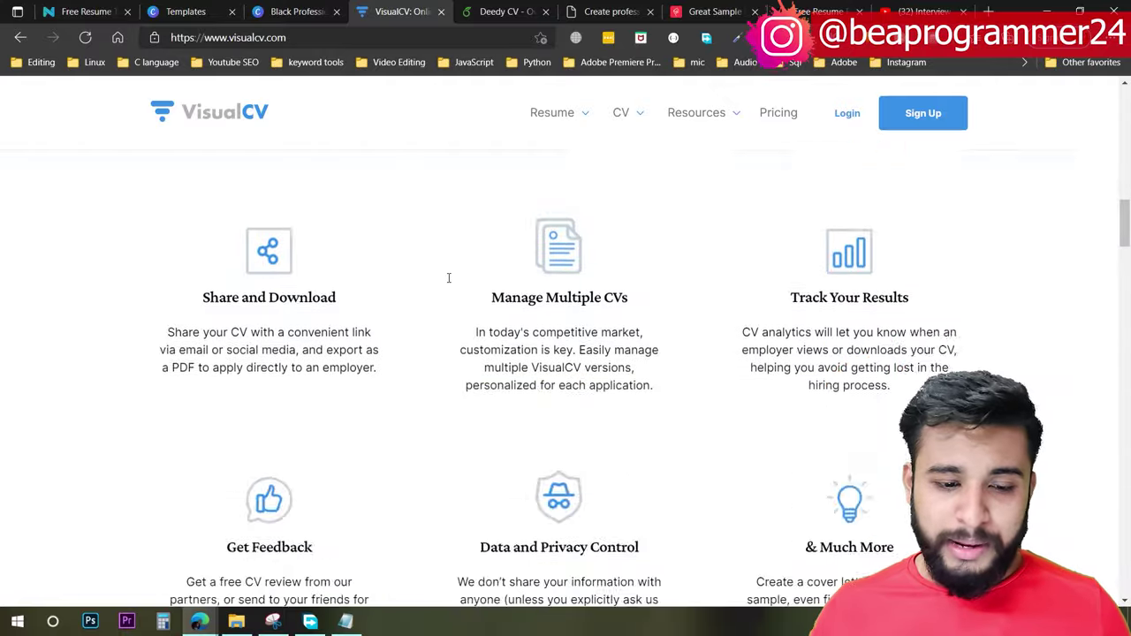
scroll(449, 277, up, 5)
click(233, 298)
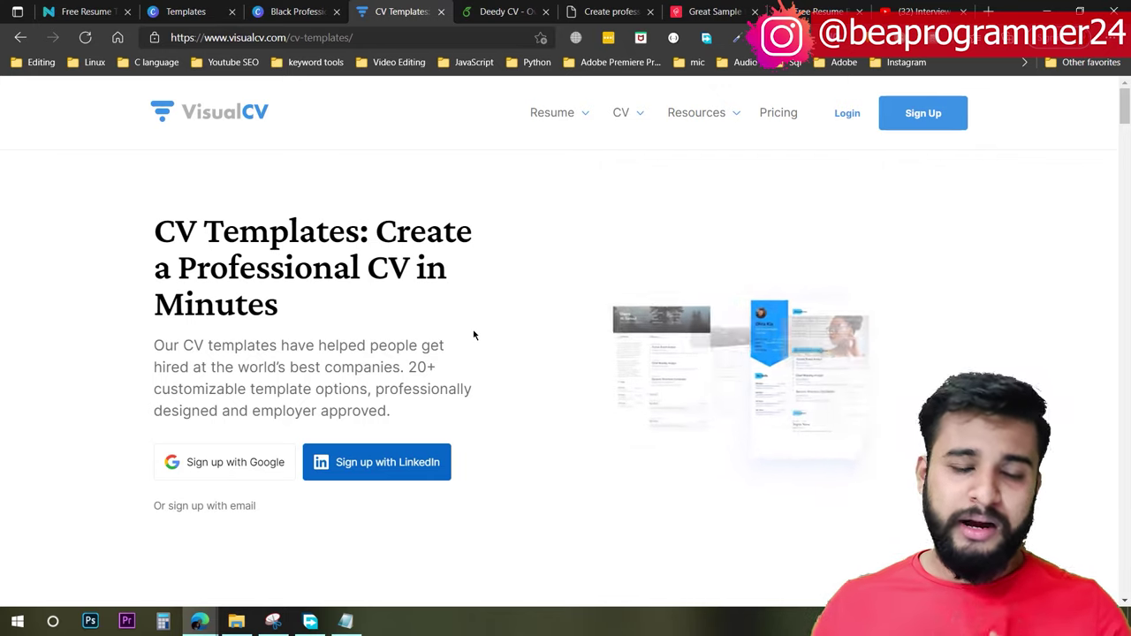
Pick the Corporate CV template and choose to use it
scroll(329, 323, down, 3)
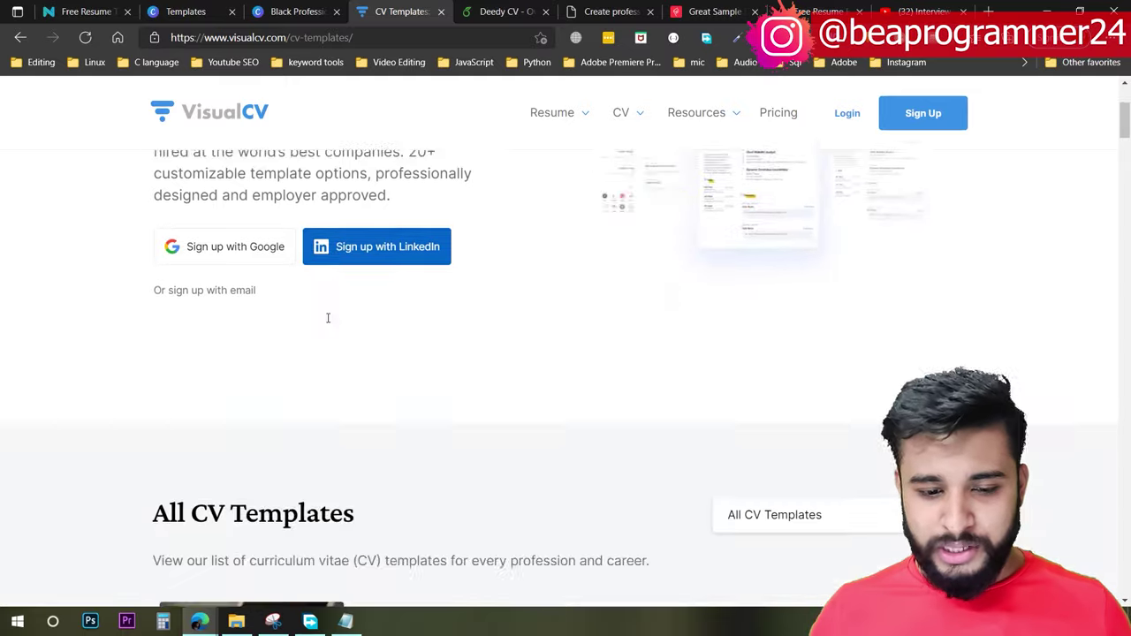
scroll(327, 323, down, 5)
scroll(327, 324, down, 3)
scroll(327, 324, down, 3)
scroll(327, 323, up, 4)
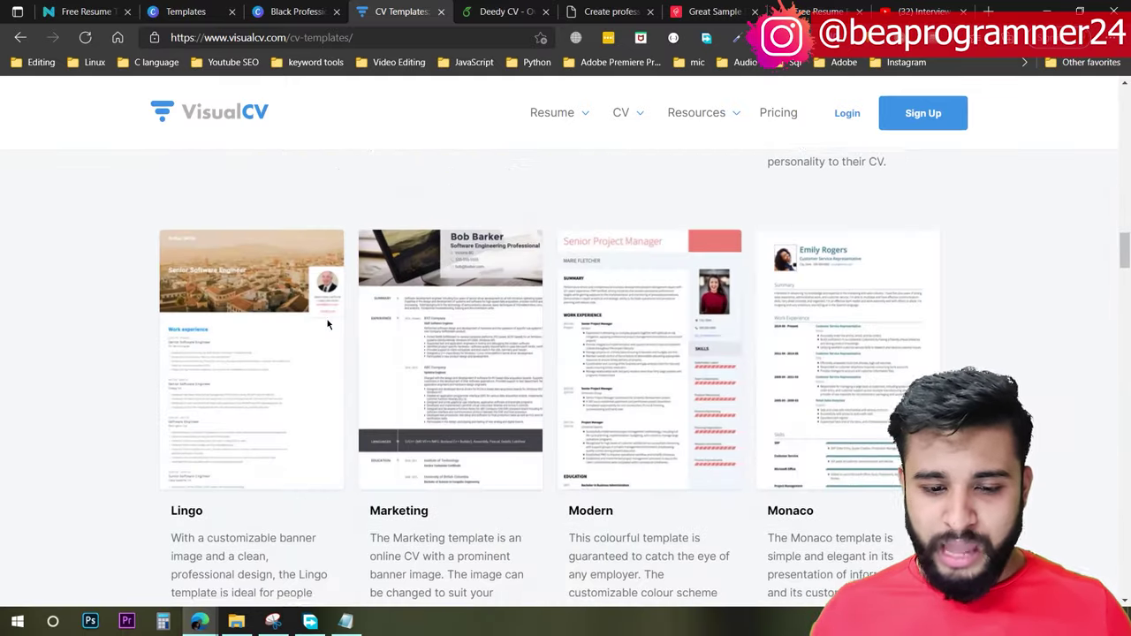
scroll(327, 323, up, 1)
scroll(327, 323, up, 4)
click(436, 324)
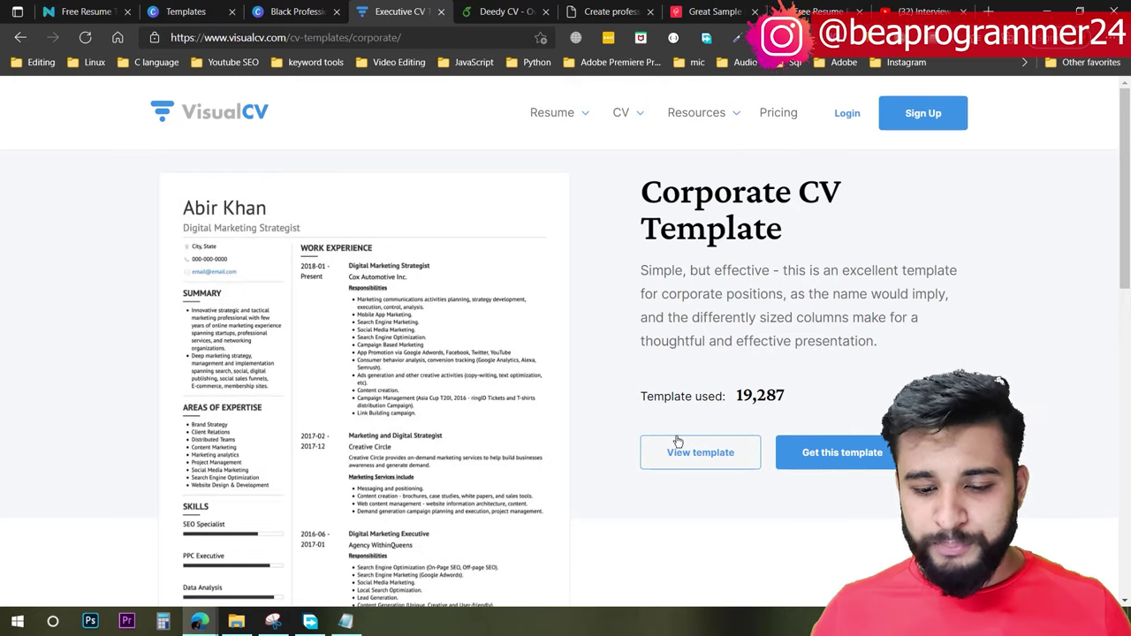
click(832, 452)
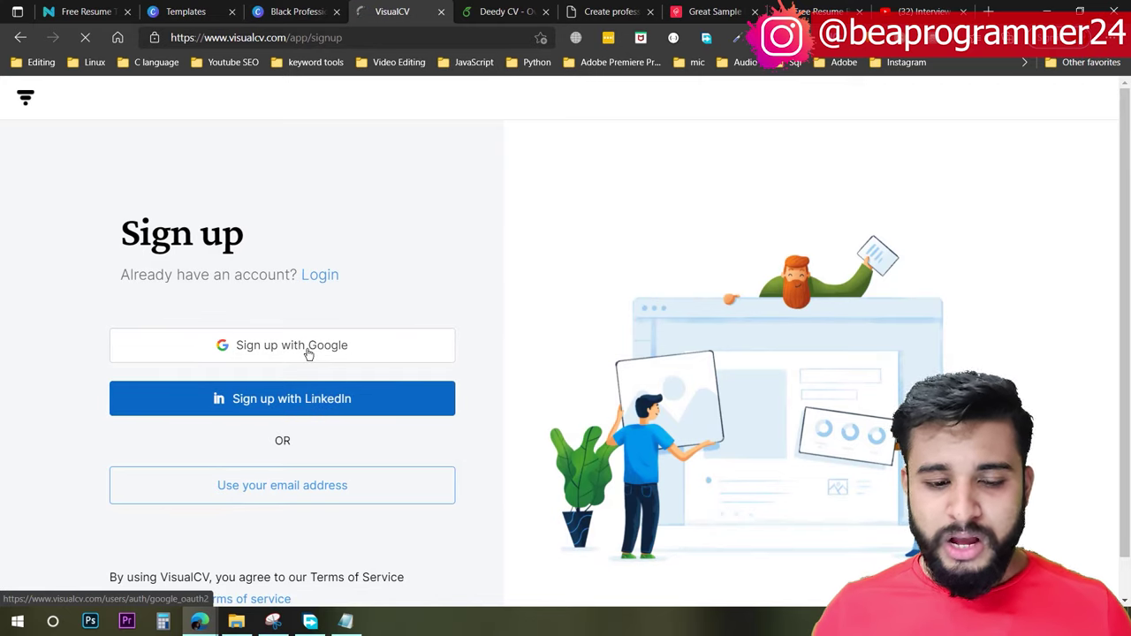
Choose LinkedIn sign-up and enter the account password
click(313, 364)
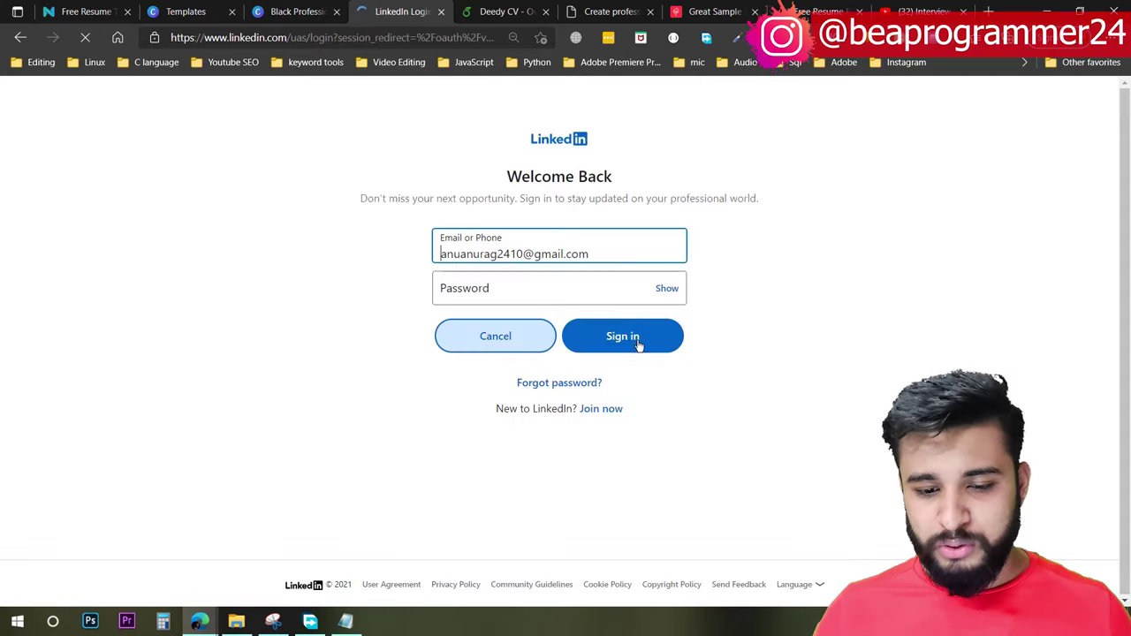
click(567, 294)
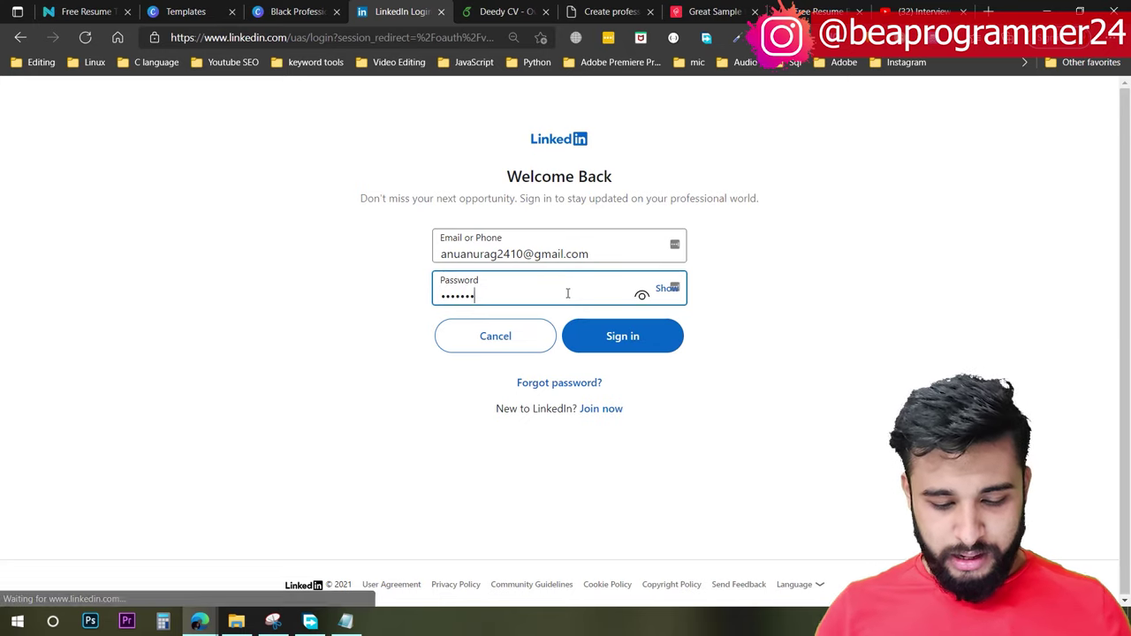
Submit the LinkedIn login and allow VisualCV access to the profile
key(Return)
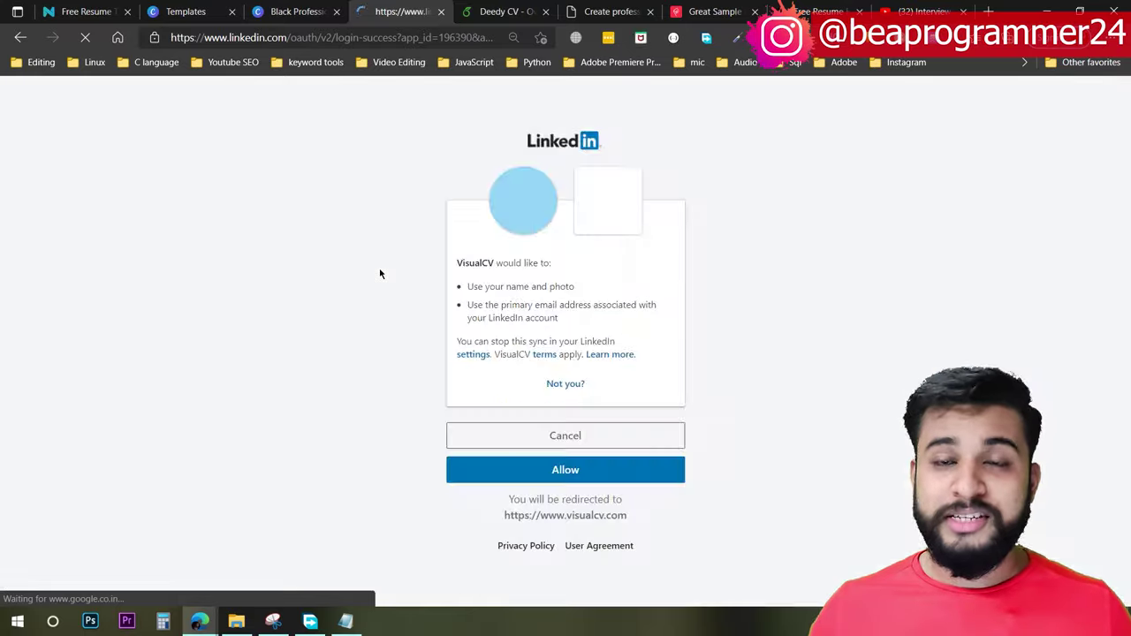
click(634, 467)
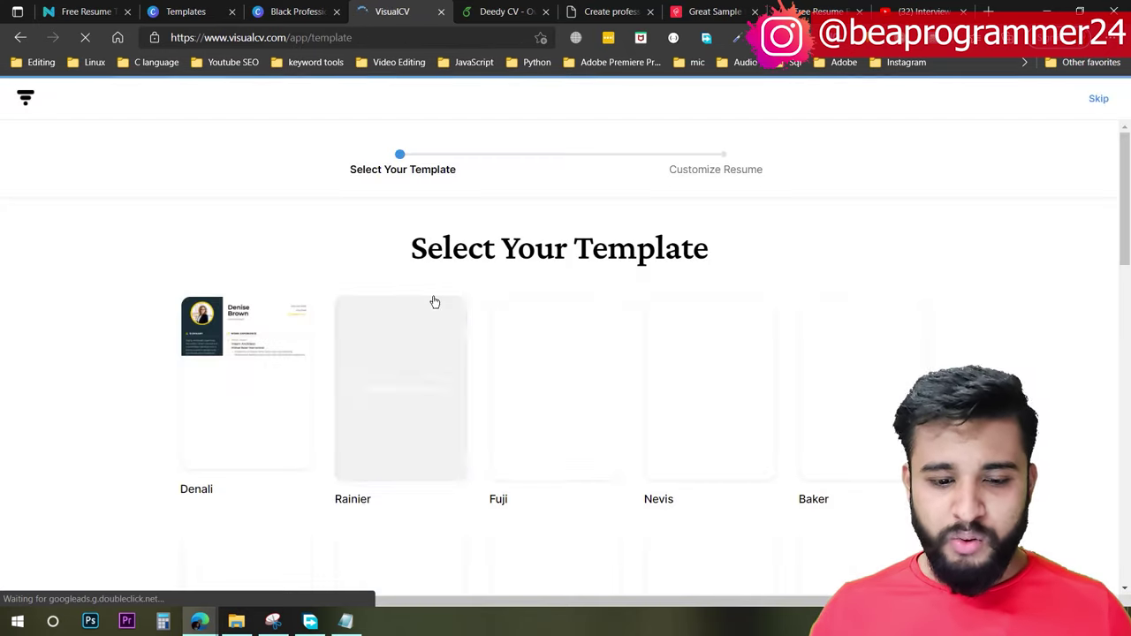
Start a resume with the Denali template and dismiss the LinkedIn import prompt
mouse_move(238, 380)
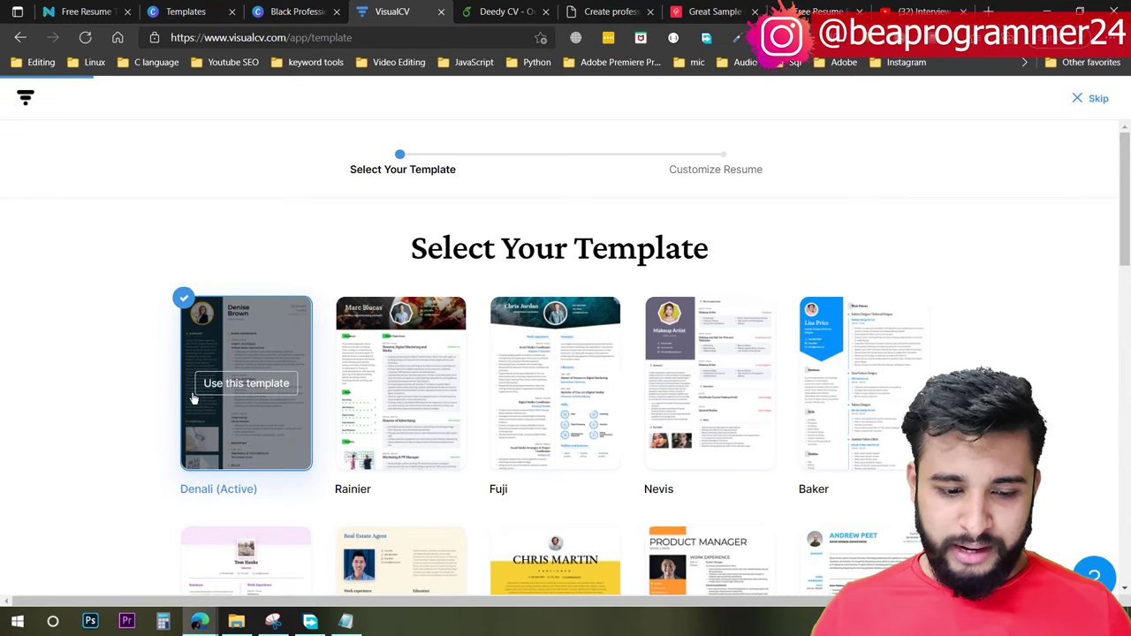
click(239, 390)
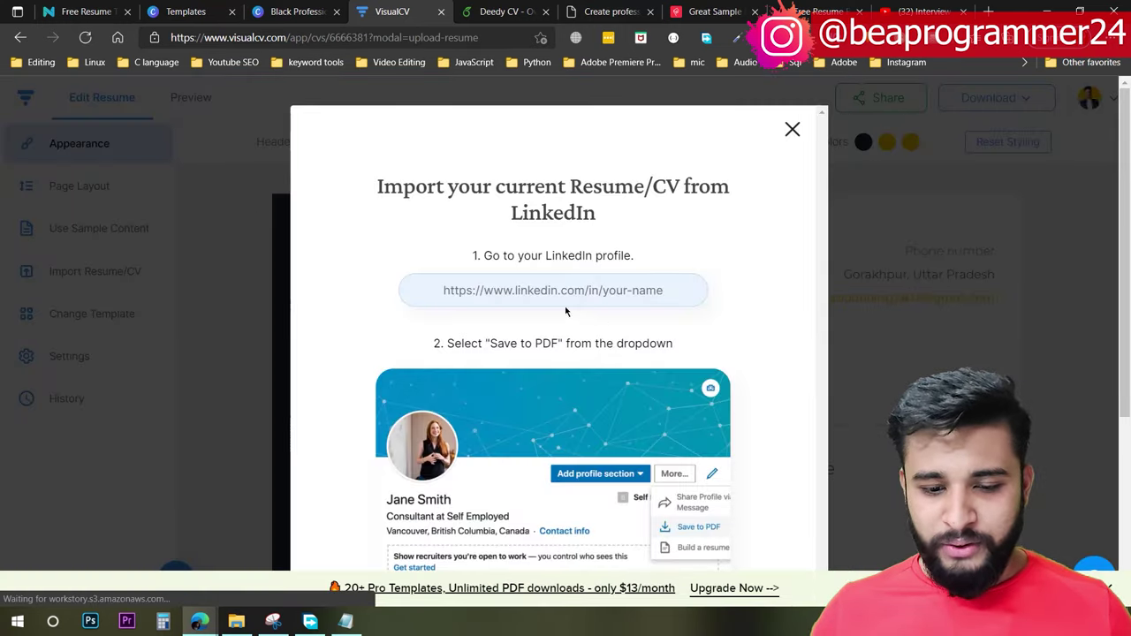
scroll(555, 304, down, 3)
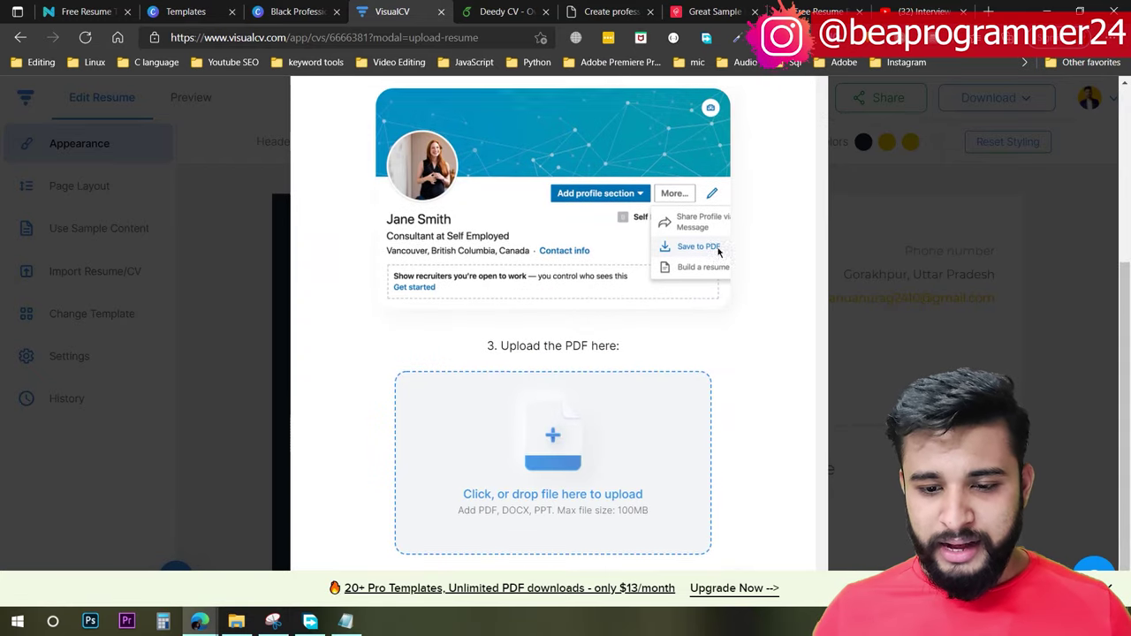
scroll(765, 163, up, 3)
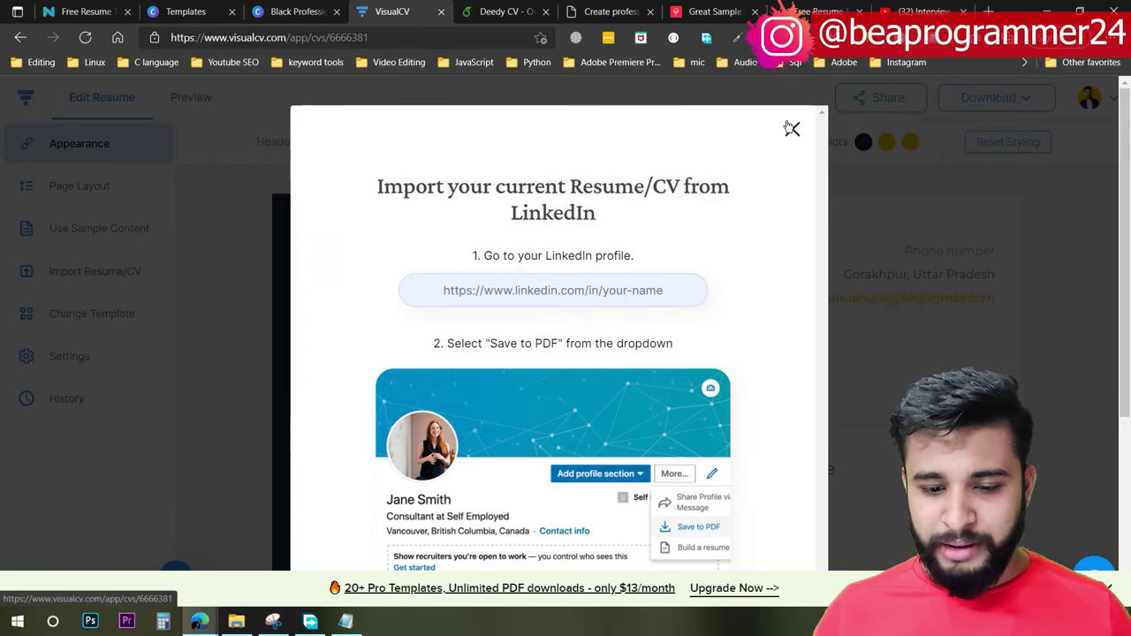
click(793, 129)
Look over the resume and close the upgrade banner covering it
scroll(1060, 284, down, 4)
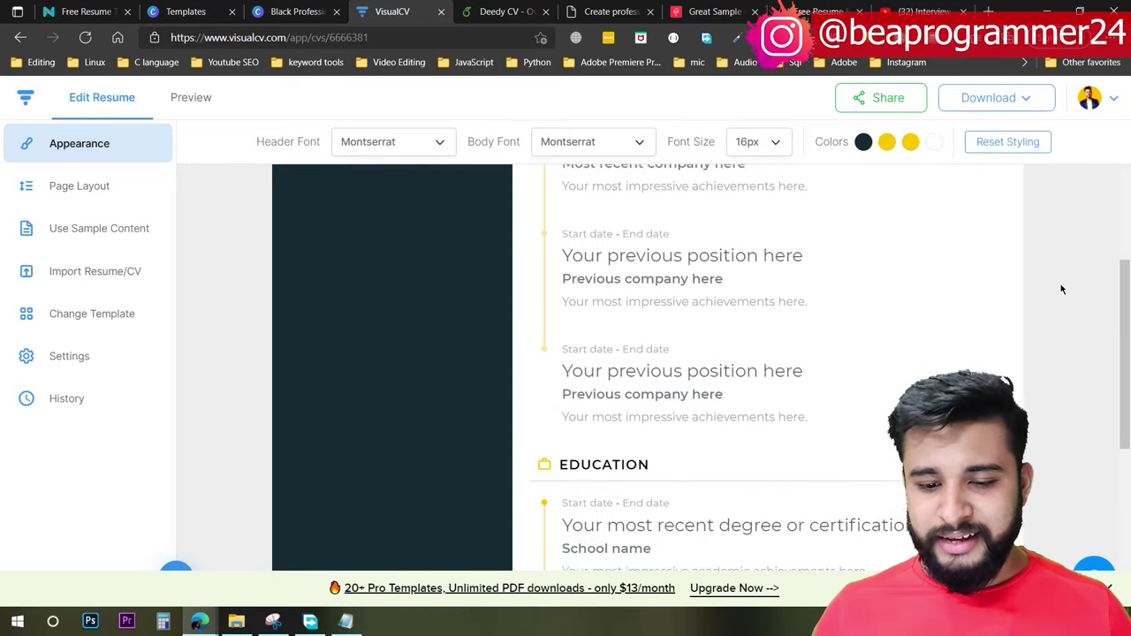
scroll(1033, 270, up, 4)
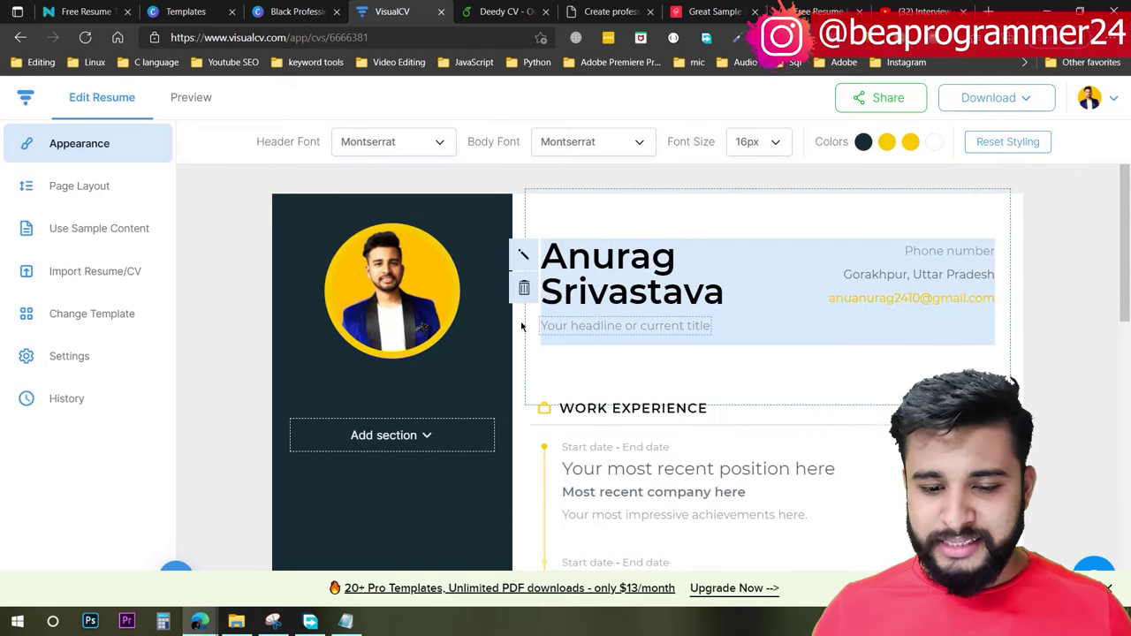
scroll(329, 344, down, 5)
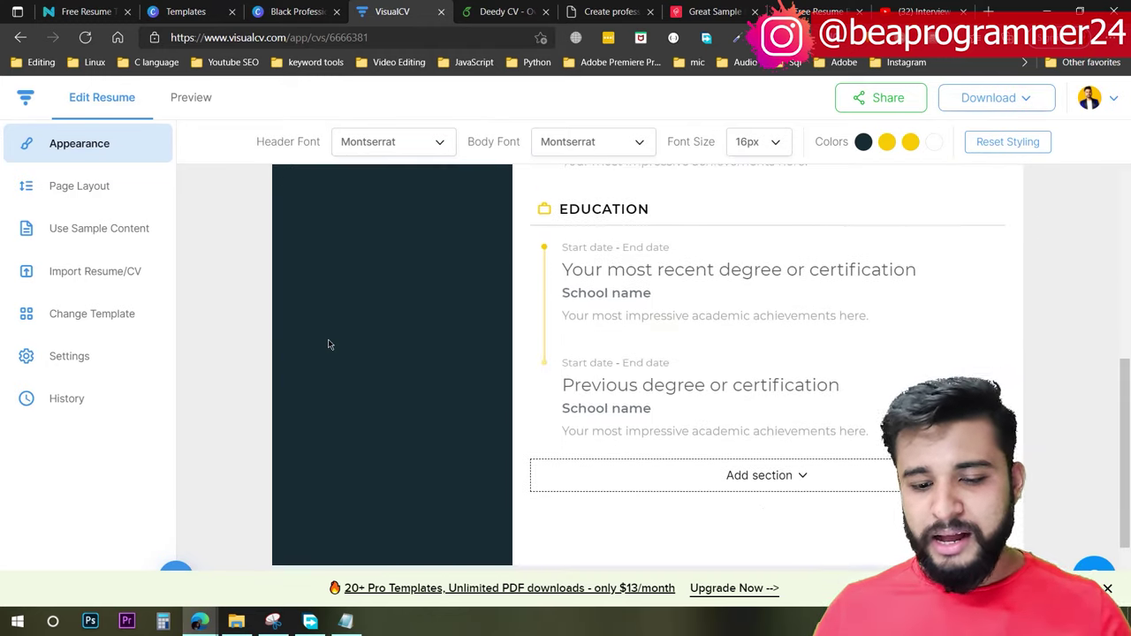
scroll(329, 344, up, 5)
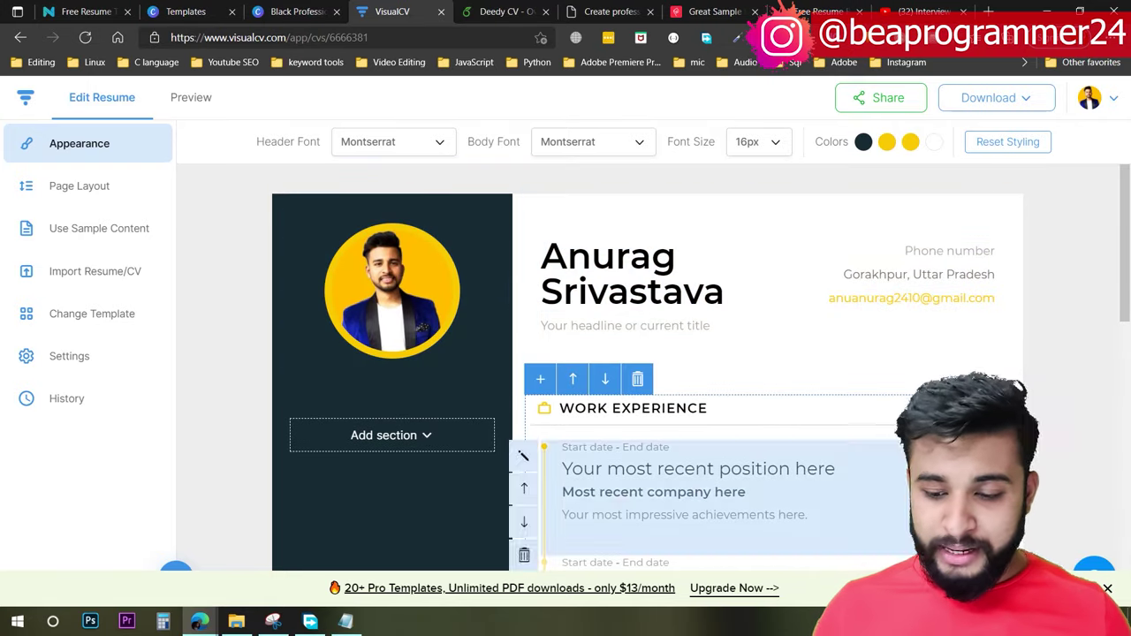
click(1106, 588)
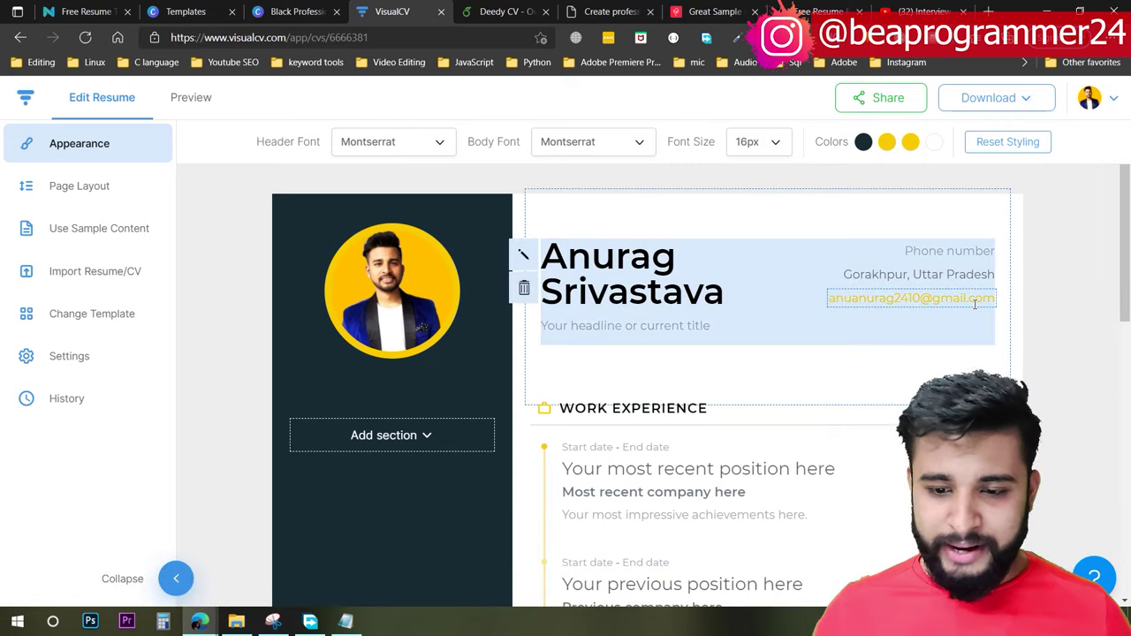
scroll(620, 353, down, 3)
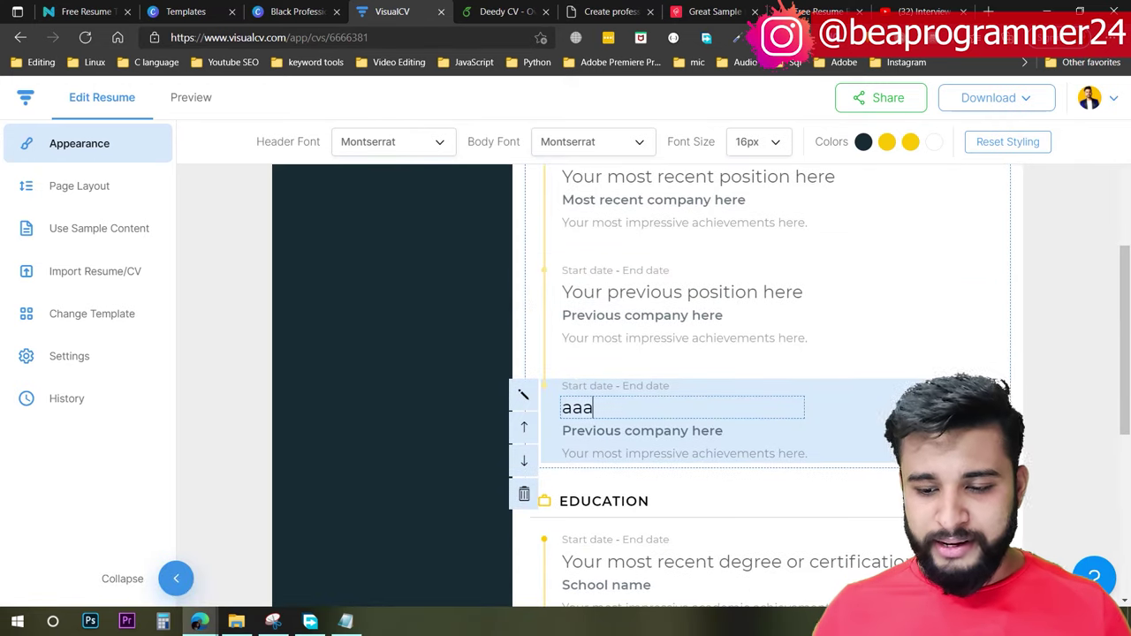
scroll(1053, 336, up, 3)
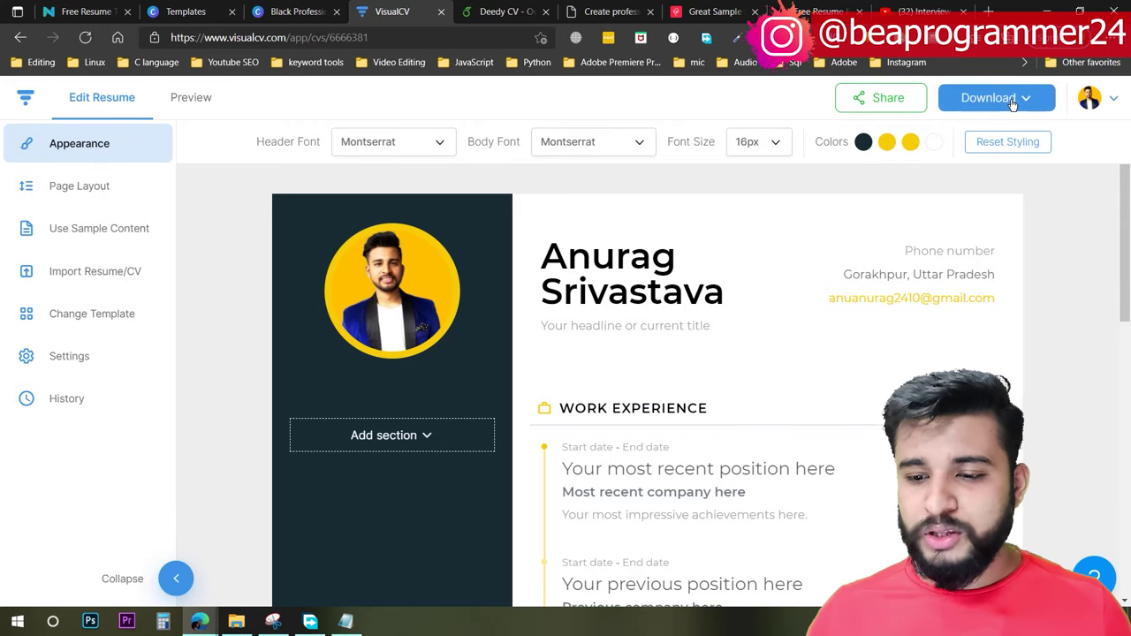
Try downloading the resume as a PDF, then back out of the upgrade page
click(1012, 105)
click(1016, 139)
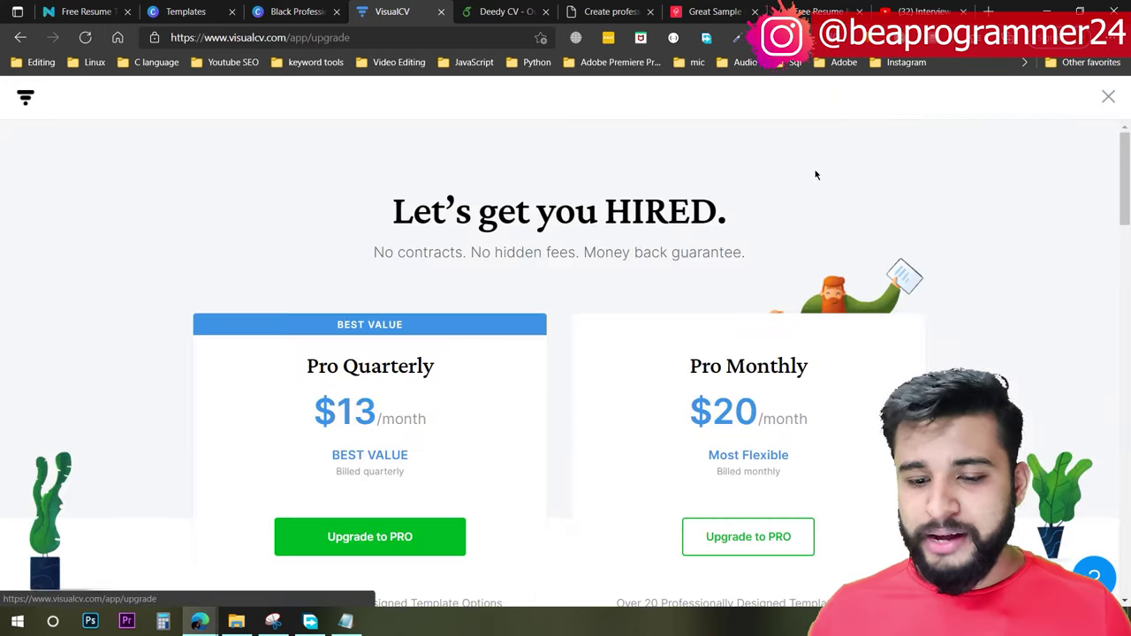
scroll(354, 383, down, 5)
scroll(353, 383, down, 3)
click(20, 37)
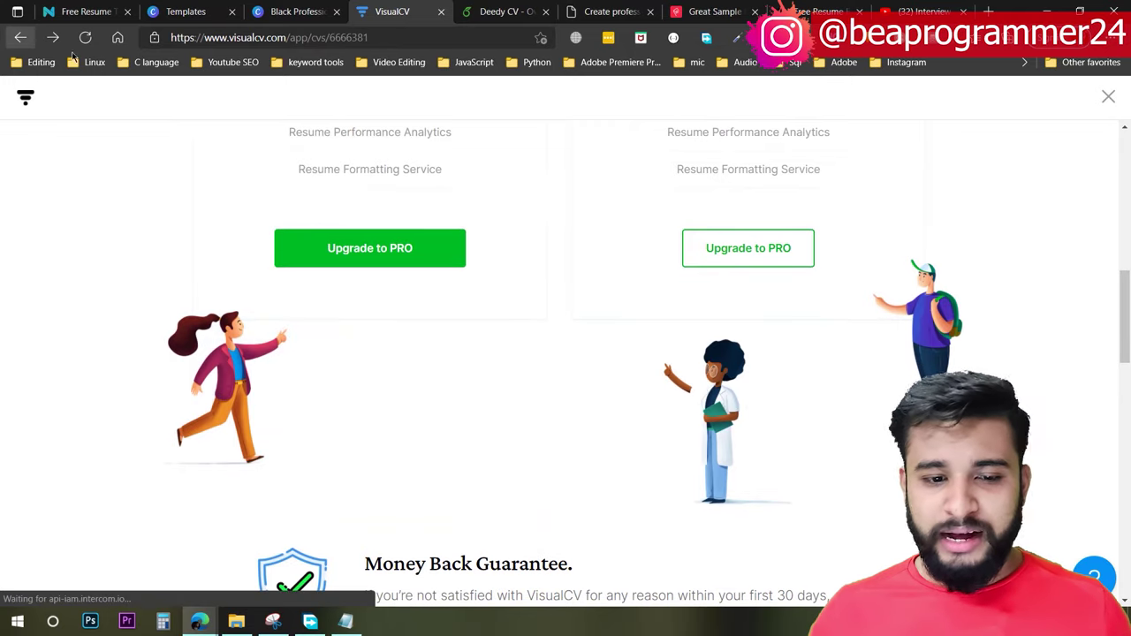
View the resume in Preview, zooming the browser out and back in to fit it
scroll(628, 428, down, 2)
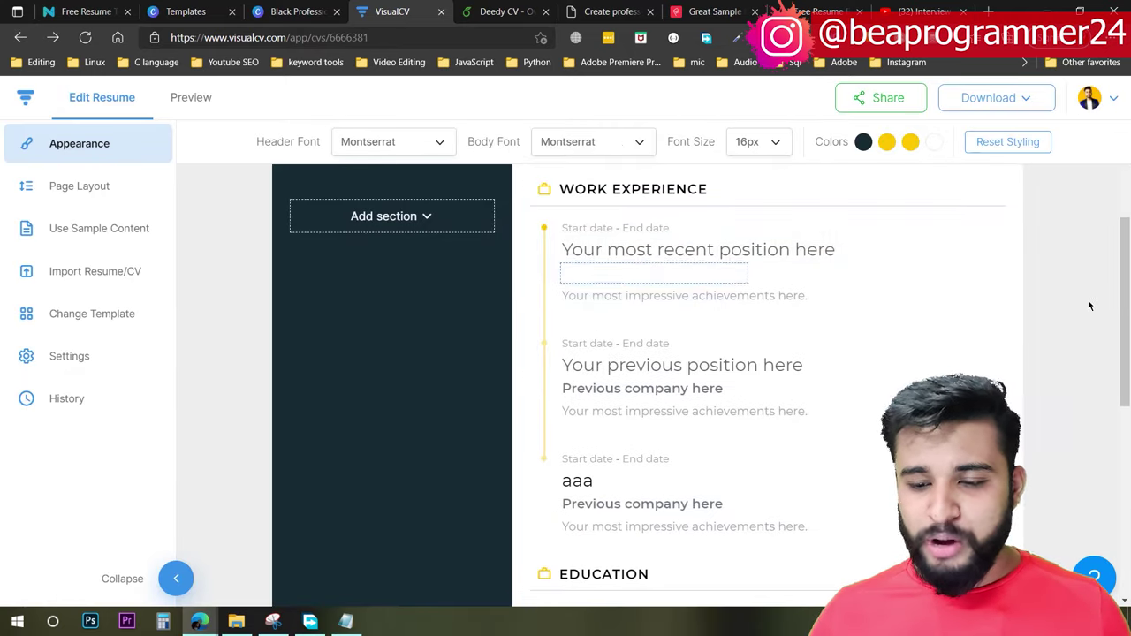
scroll(1066, 305, up, 3)
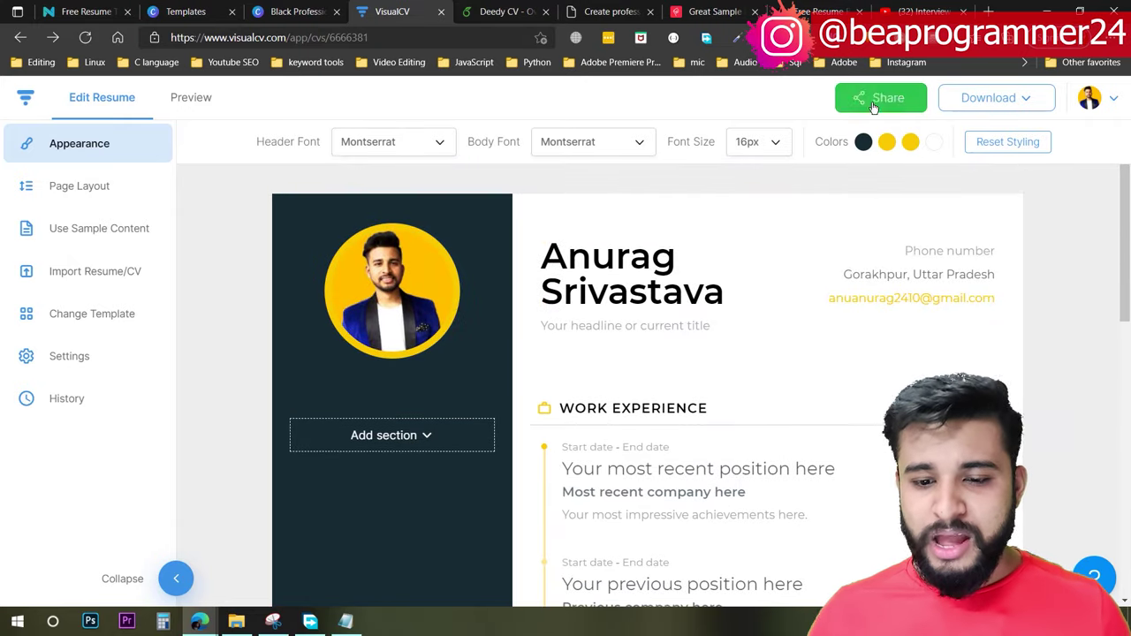
click(191, 96)
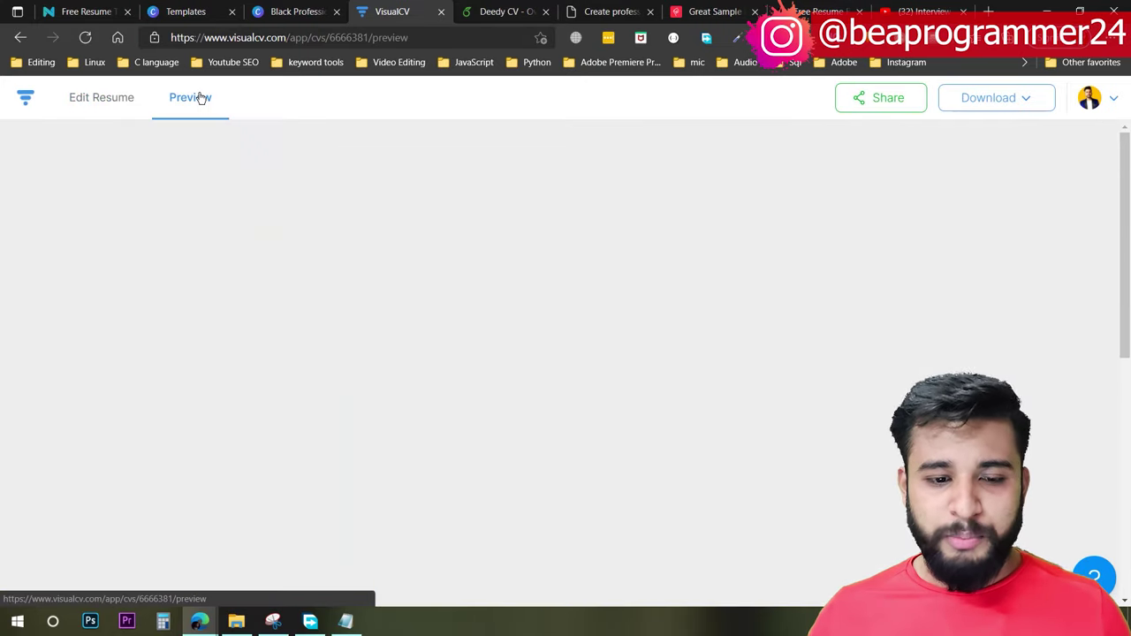
key(ctrl+minus)
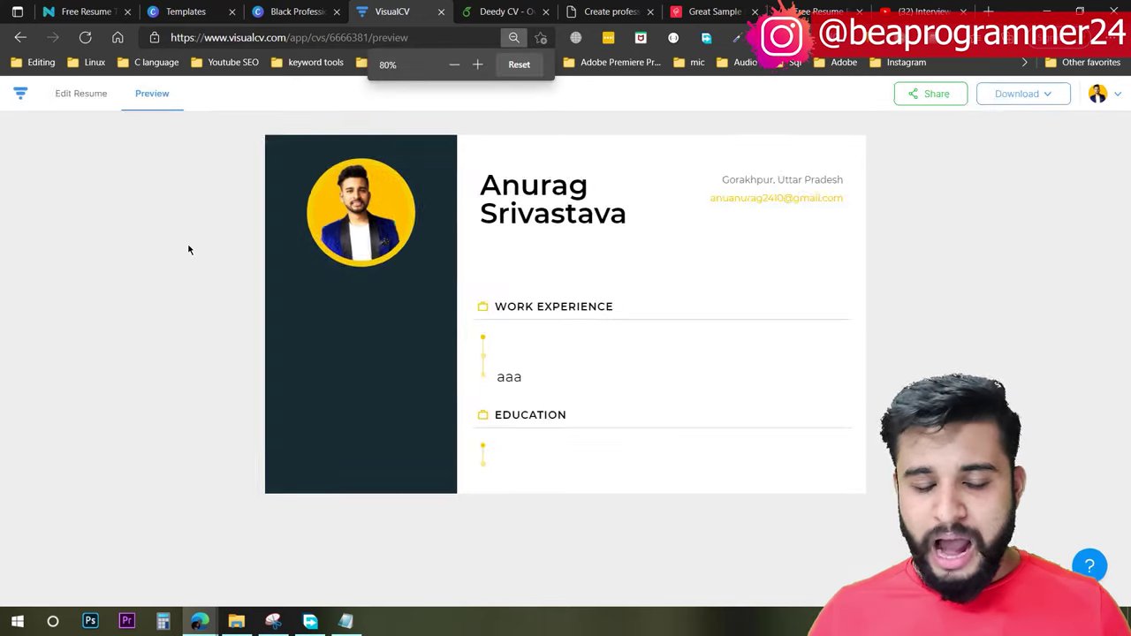
key(ctrl+plus)
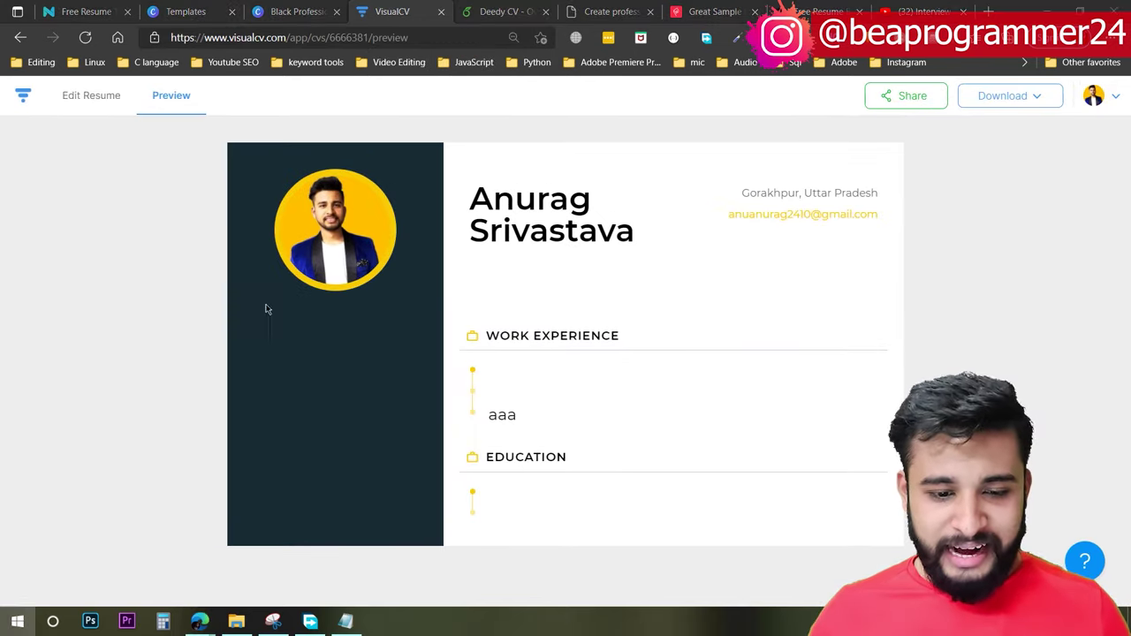
key(super)
Snip the resume preview area, cancel saving it, and return to the browser
click(281, 620)
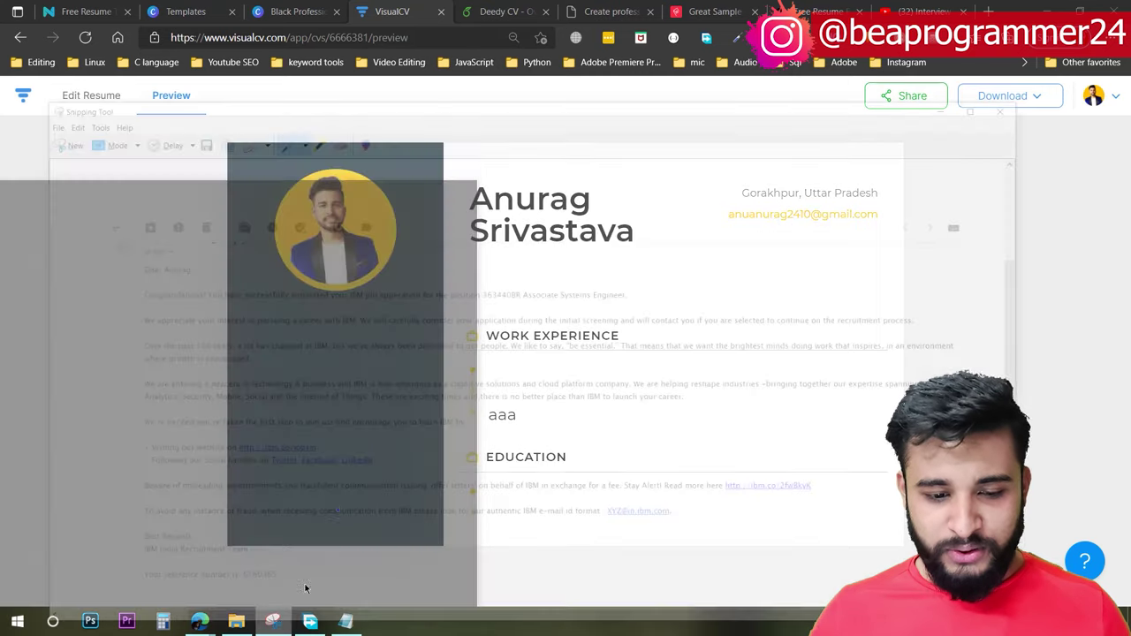
click(29, 51)
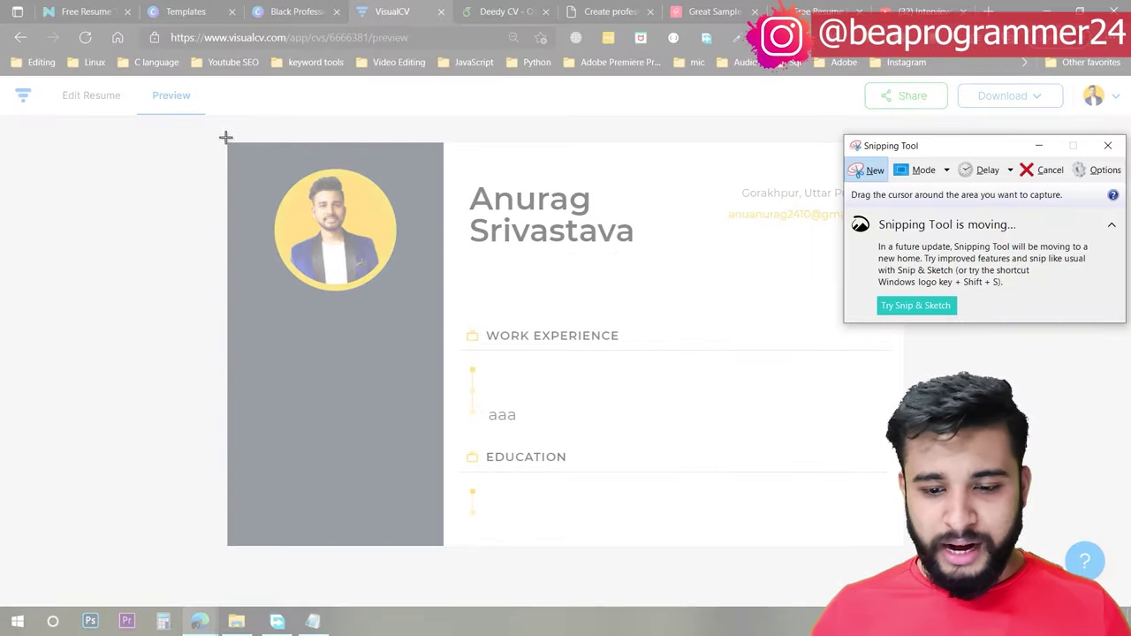
mouse_move(224, 139)
mouse_down()
mouse_move(917, 547)
mouse_move(905, 546)
mouse_up()
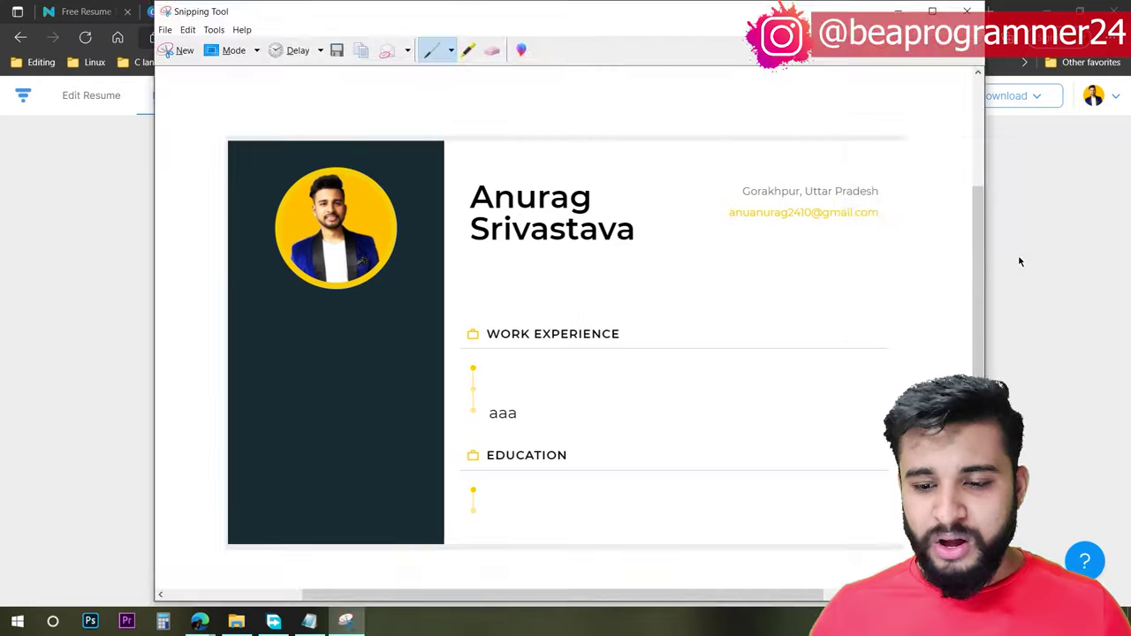
click(1029, 262)
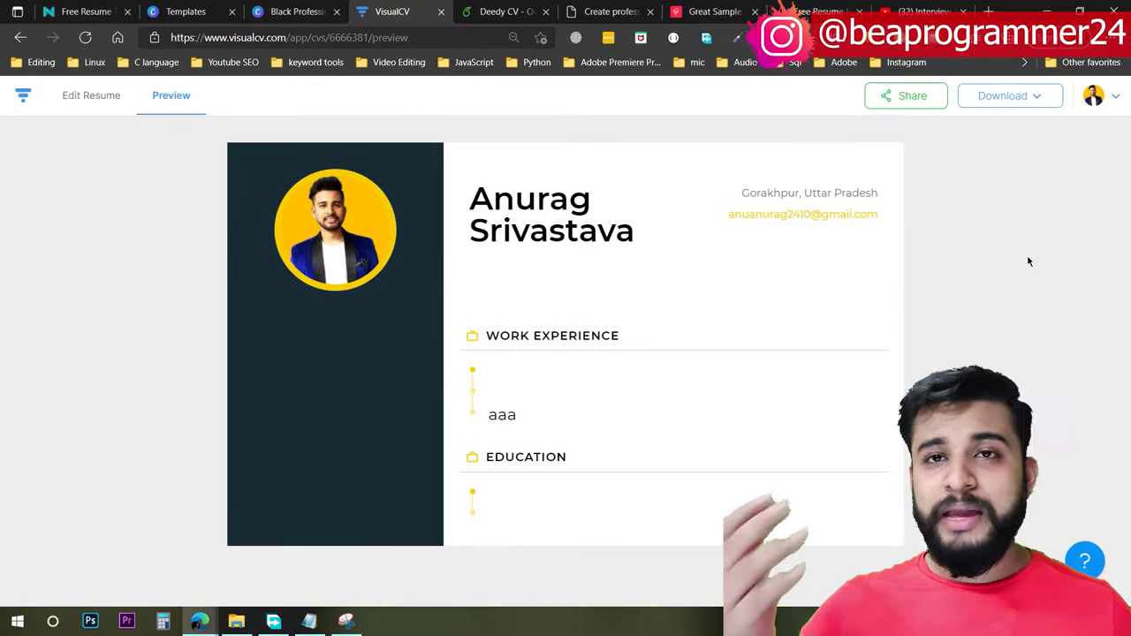
click(345, 621)
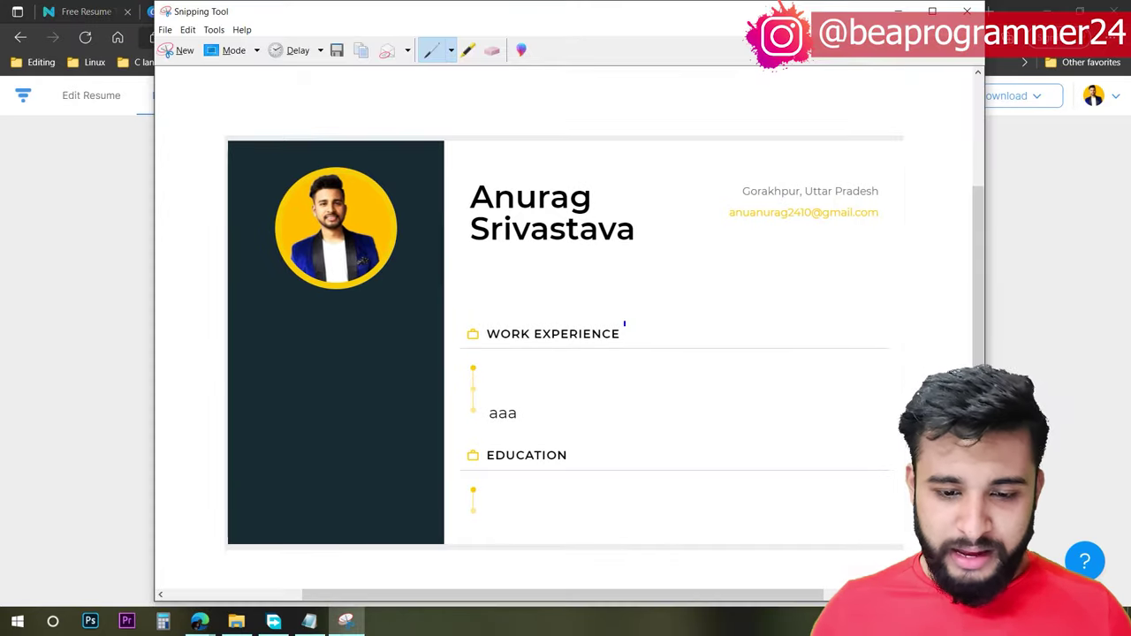
key(ctrl+s)
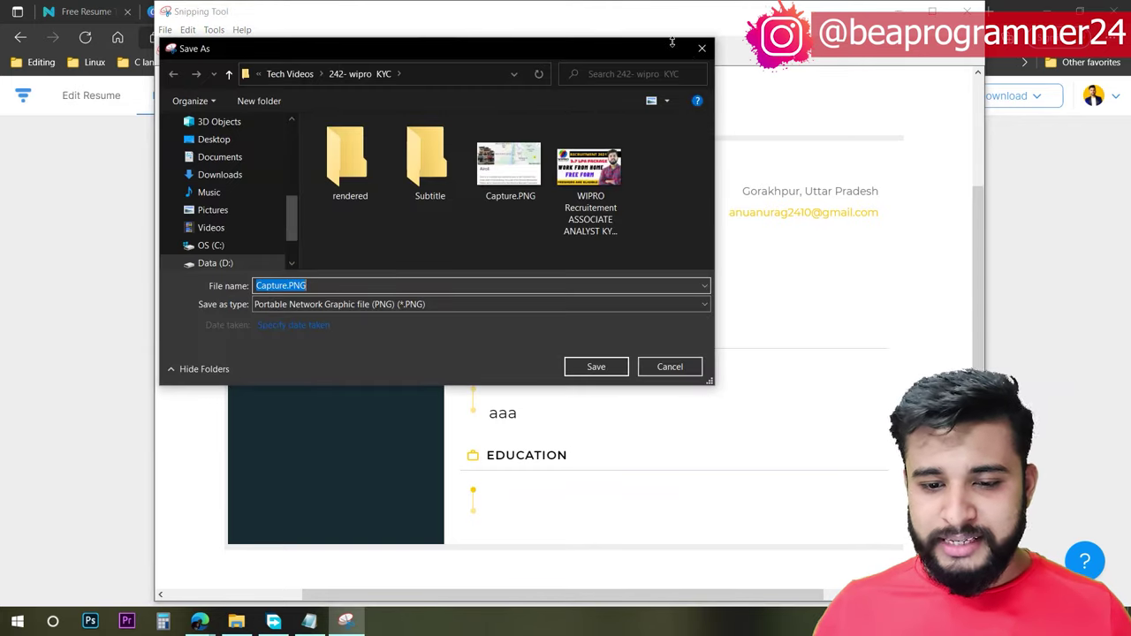
click(699, 49)
click(898, 11)
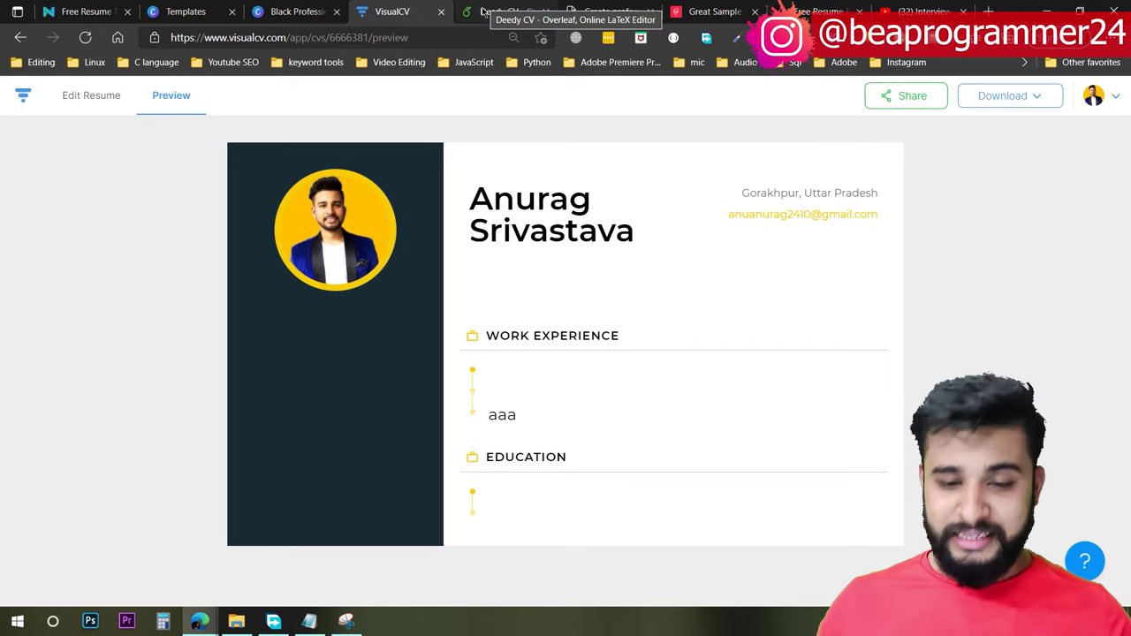
Switch to the Deedy CV template page and sign in to Overleaf with a Google account
click(484, 9)
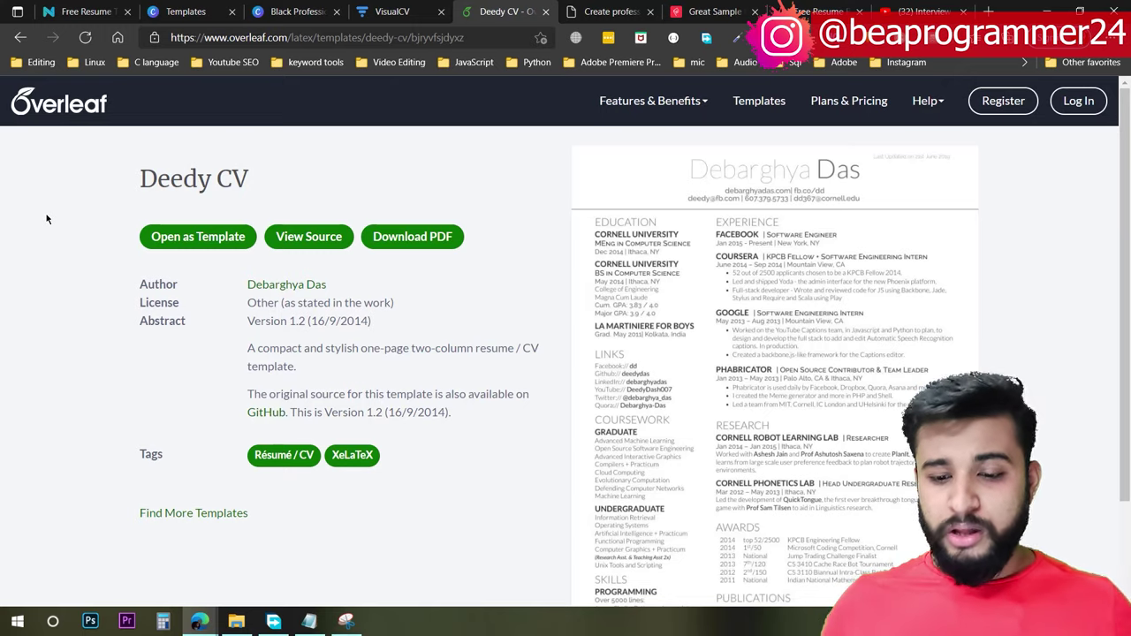
scroll(642, 315, down, 2)
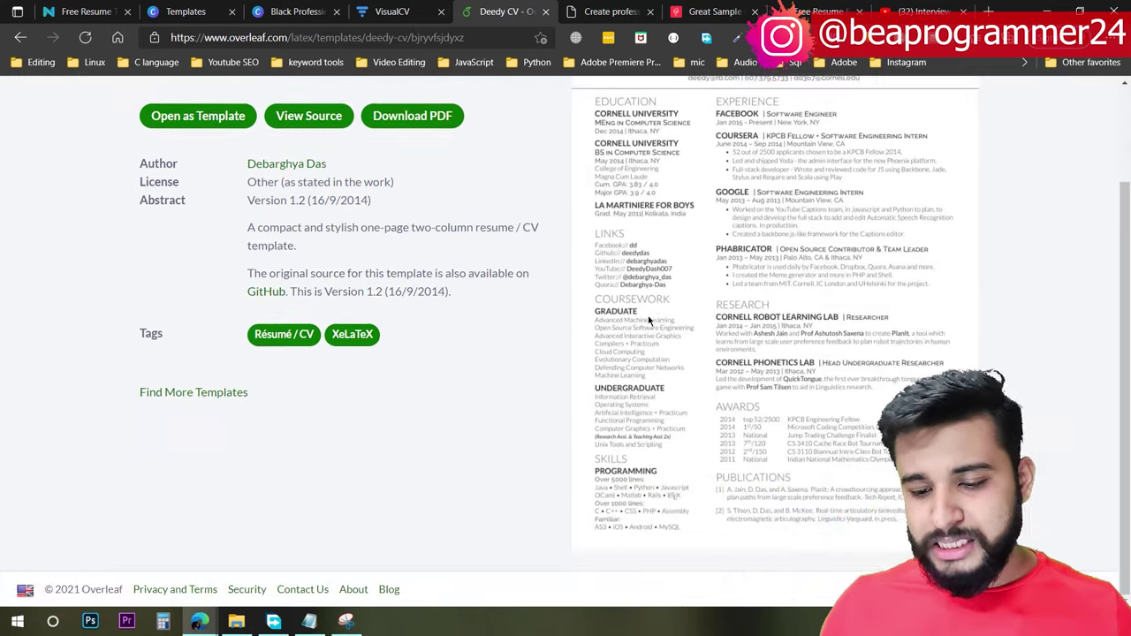
scroll(649, 321, up, 1)
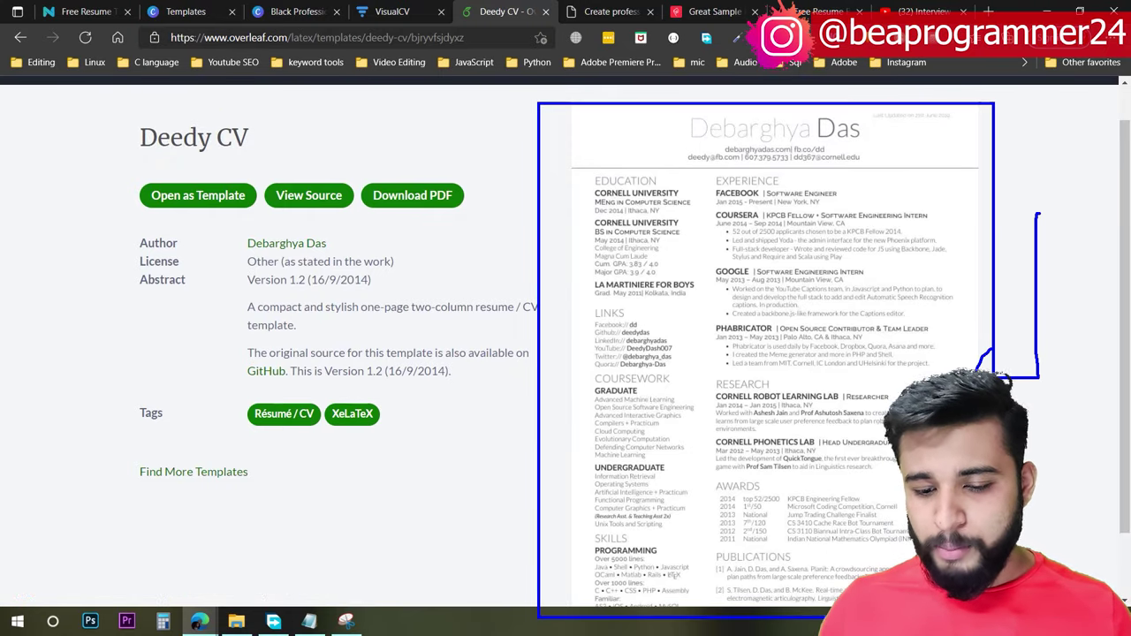
scroll(212, 327, up, 1)
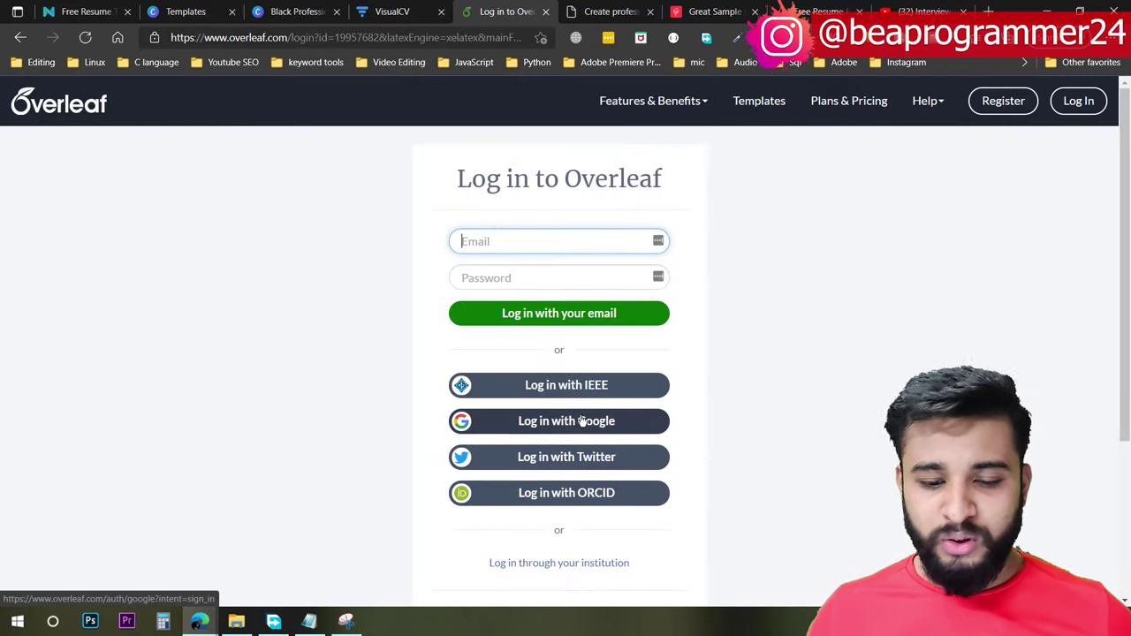
click(581, 422)
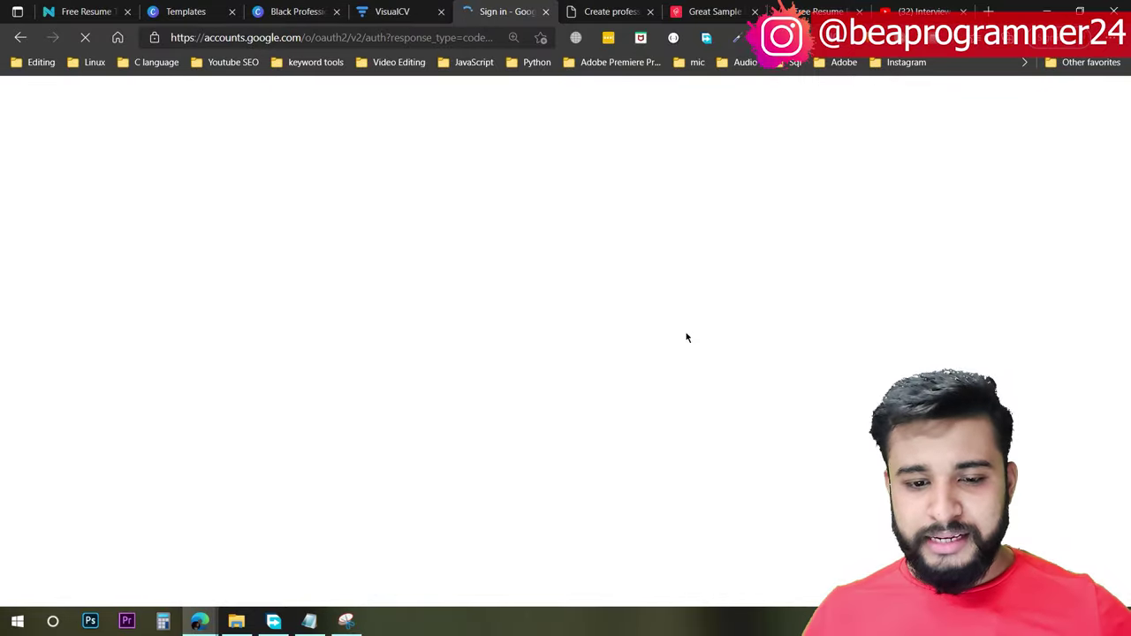
click(502, 366)
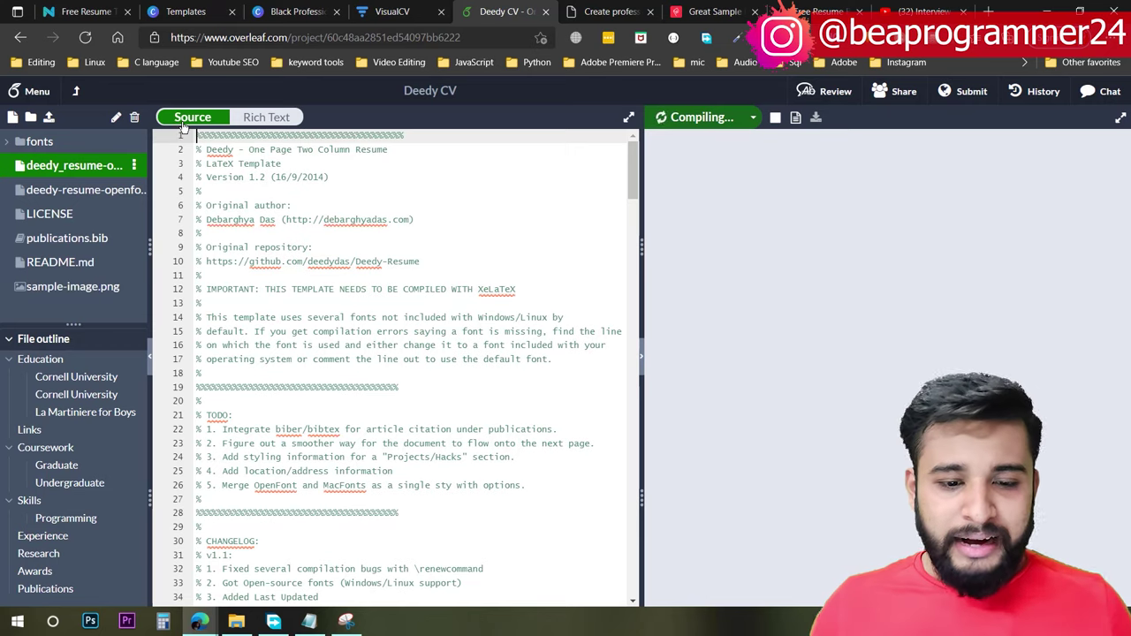
In Rich Text view, search for 'experience' to reach the Experience section
scroll(278, 285, down, 10)
scroll(278, 285, down, 5)
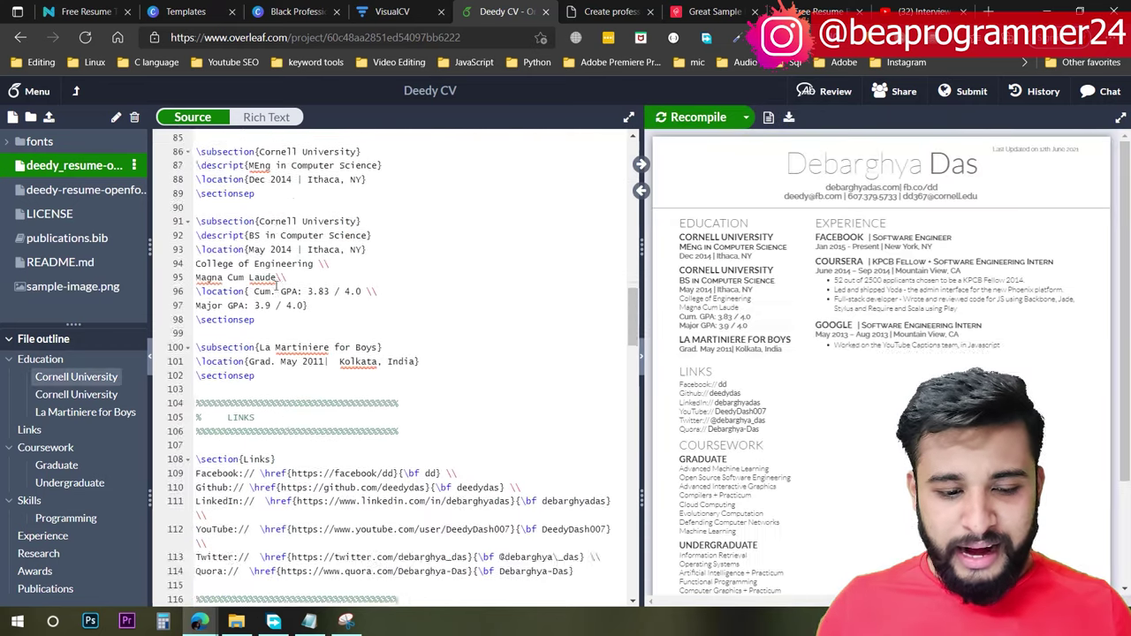
scroll(269, 220, up, 7)
scroll(259, 152, up, 7)
click(266, 117)
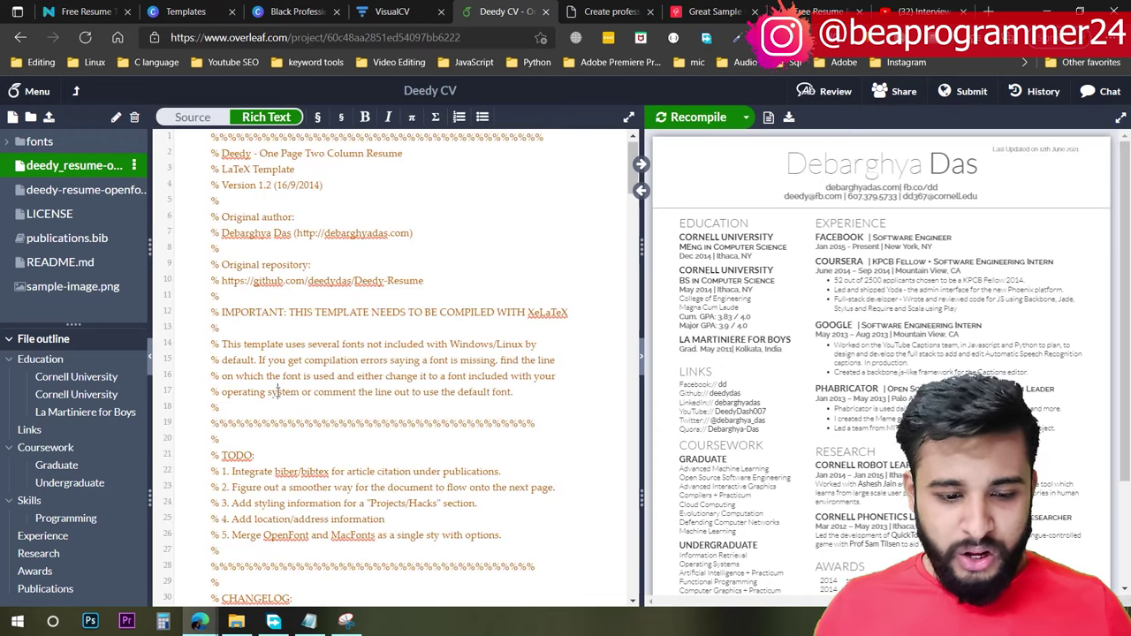
key(ctrl+f)
text(experience)
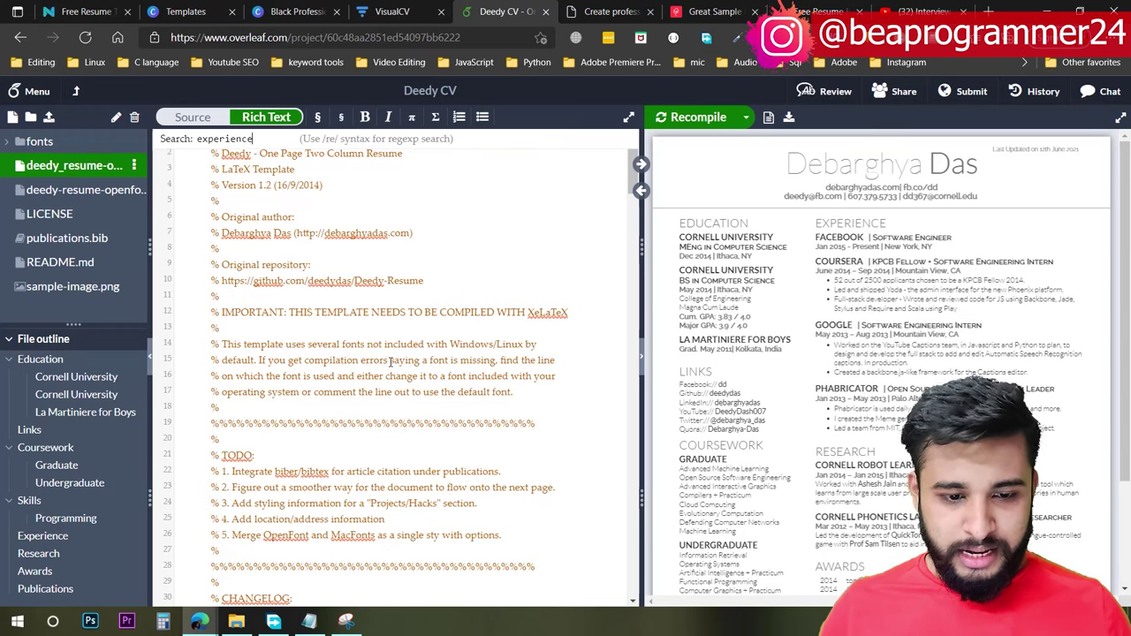
key(Return)
Change the first company from Facebook to Microsoft and recompile the preview
scroll(376, 377, down, 5)
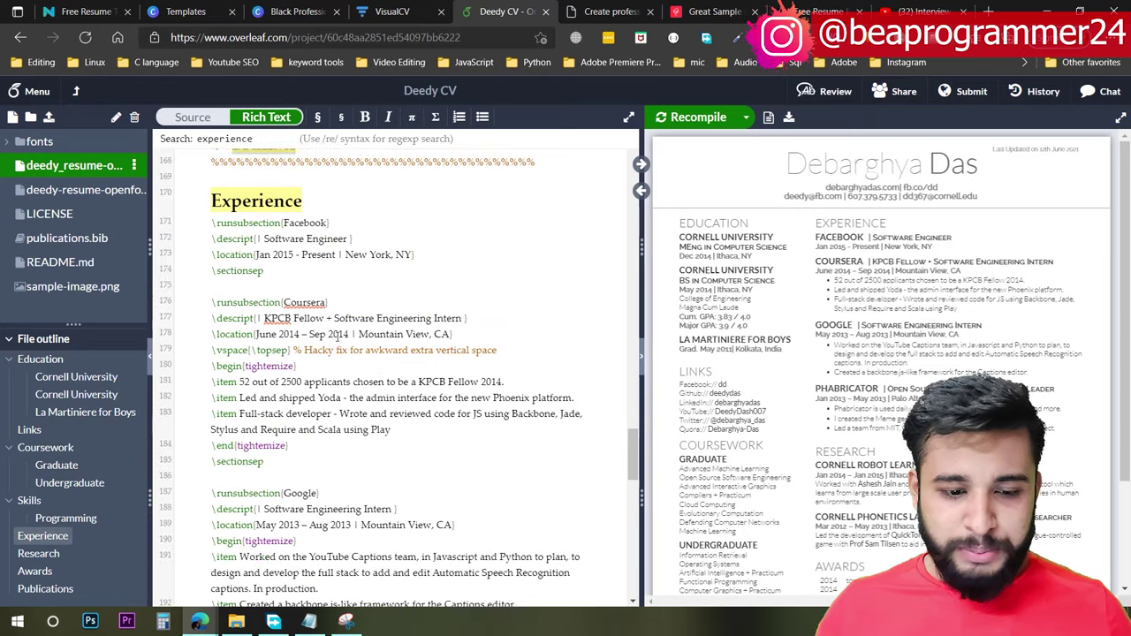
scroll(332, 272, up, 2)
key(Escape)
text(Microsoft)
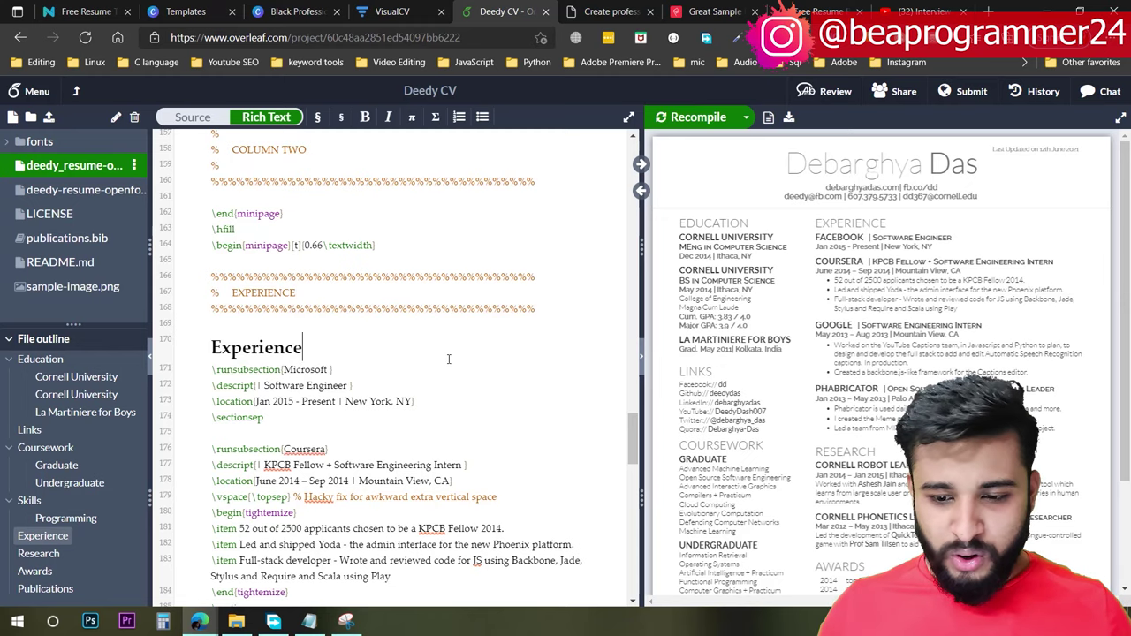
click(718, 121)
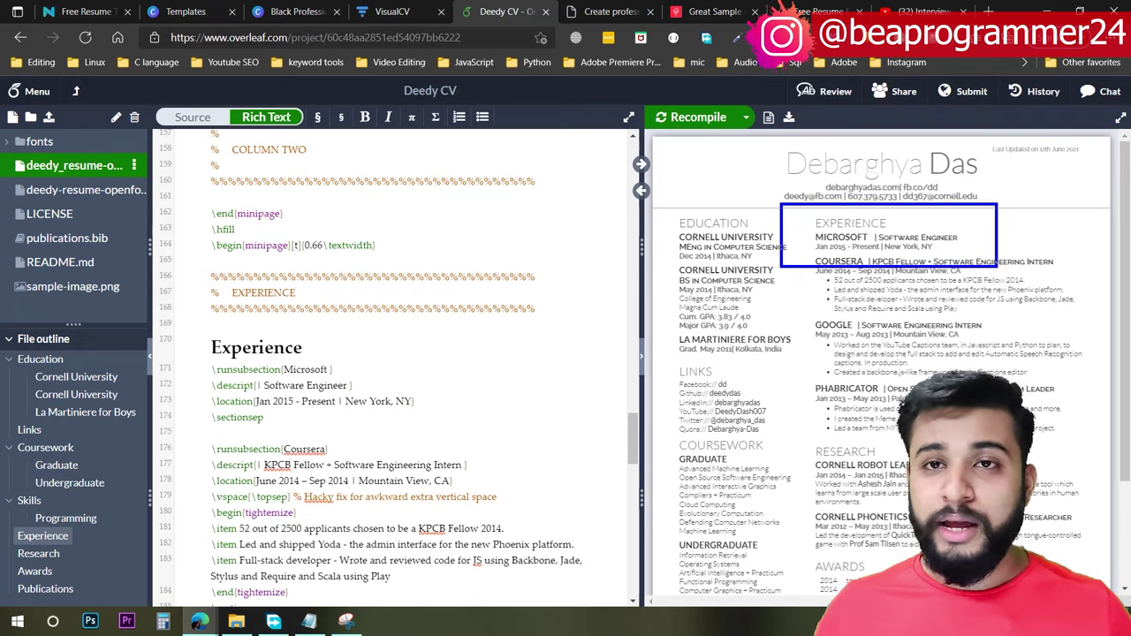
Start downloading the compiled Deedy CV as a PDF
scroll(348, 385, down, 7)
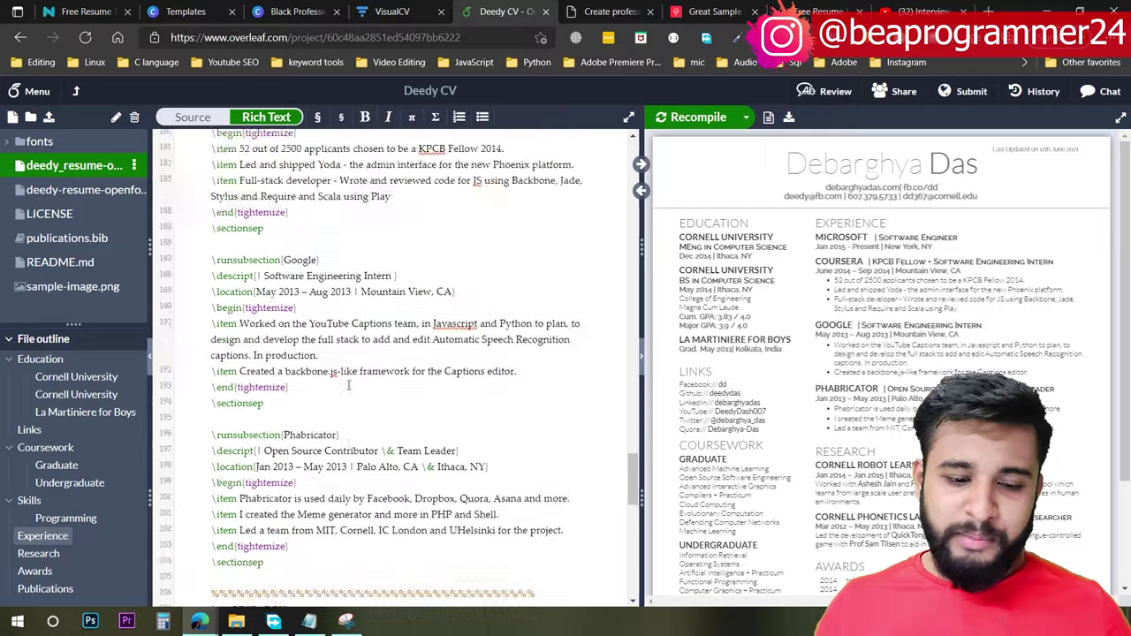
scroll(348, 385, up, 2)
scroll(348, 385, down, 4)
scroll(350, 384, down, 3)
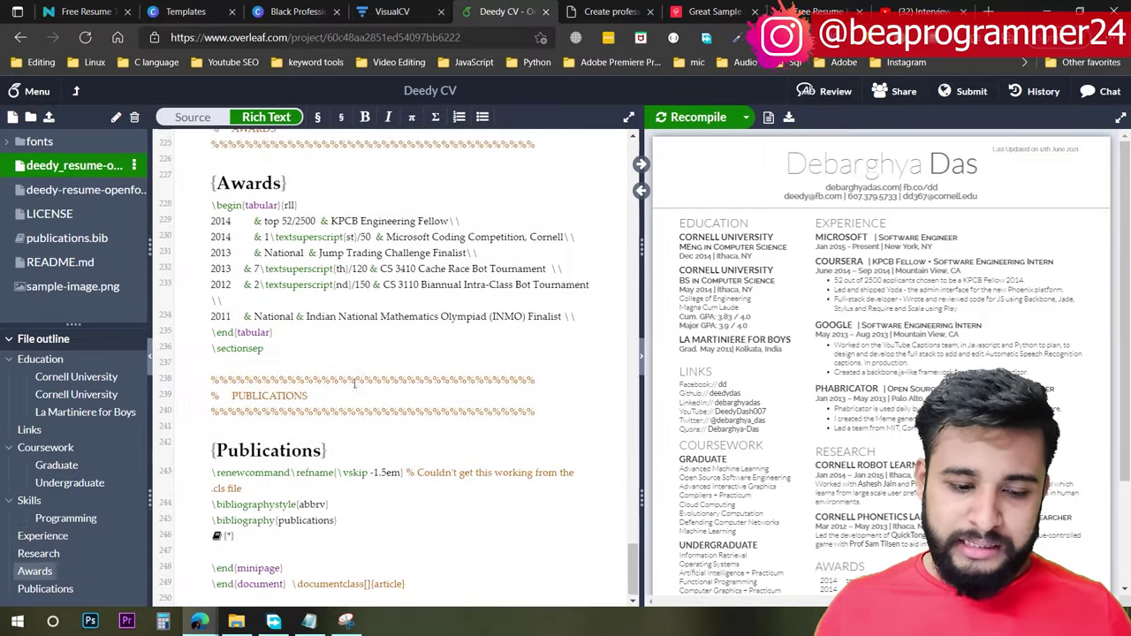
scroll(352, 382, up, 2)
scroll(353, 385, up, 15)
scroll(355, 387, up, 15)
scroll(358, 389, up, 10)
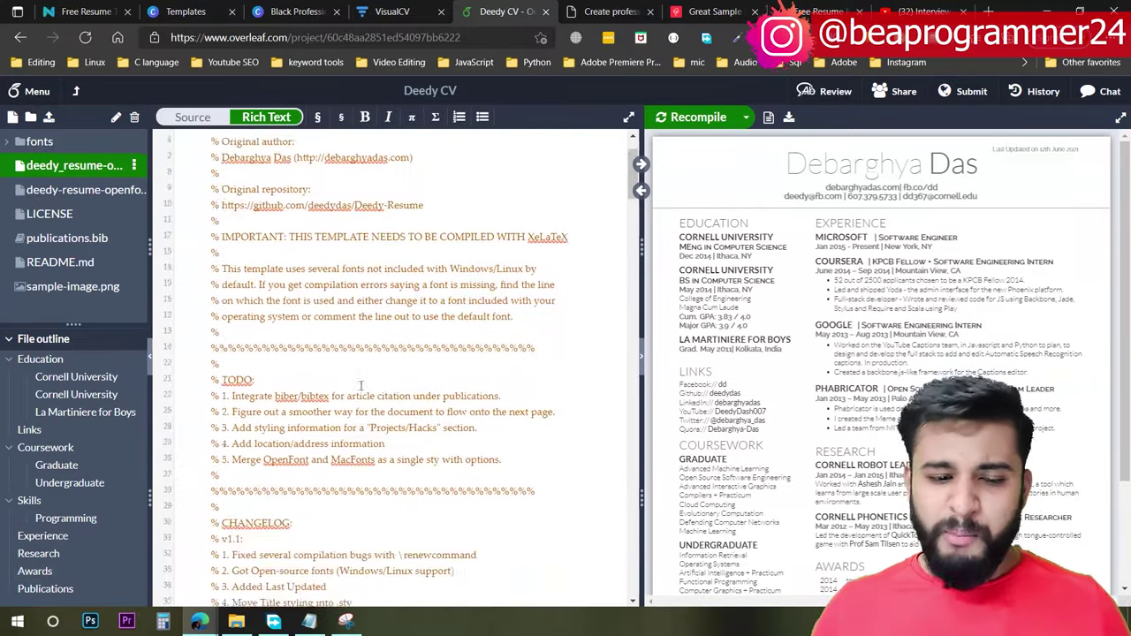
scroll(362, 390, down, 4)
scroll(362, 390, down, 13)
scroll(588, 431, down, 3)
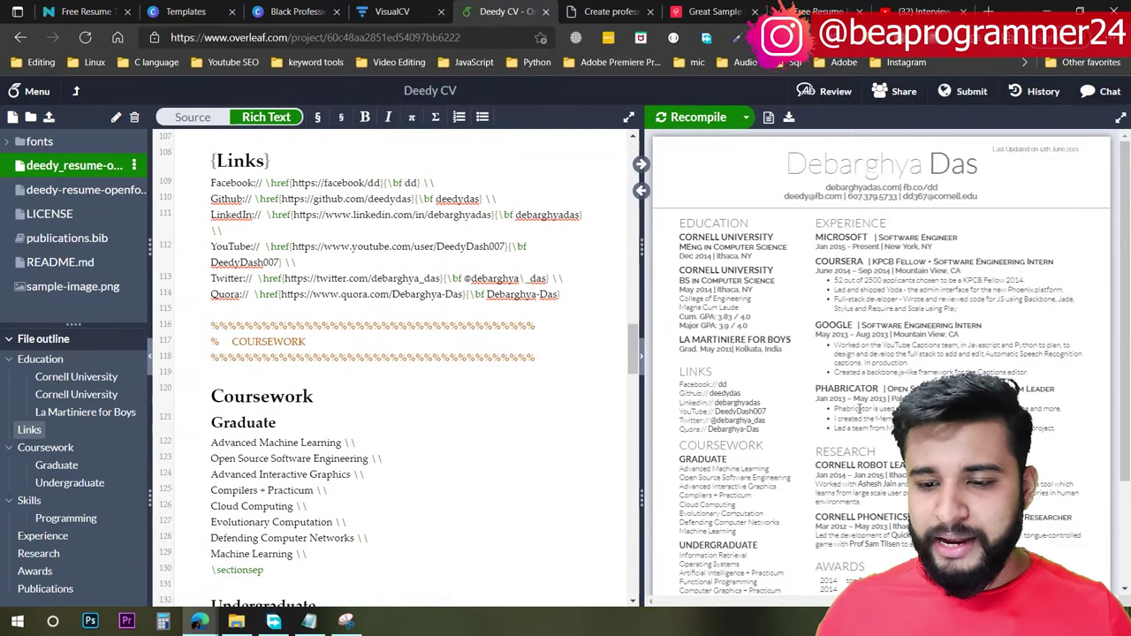
click(788, 117)
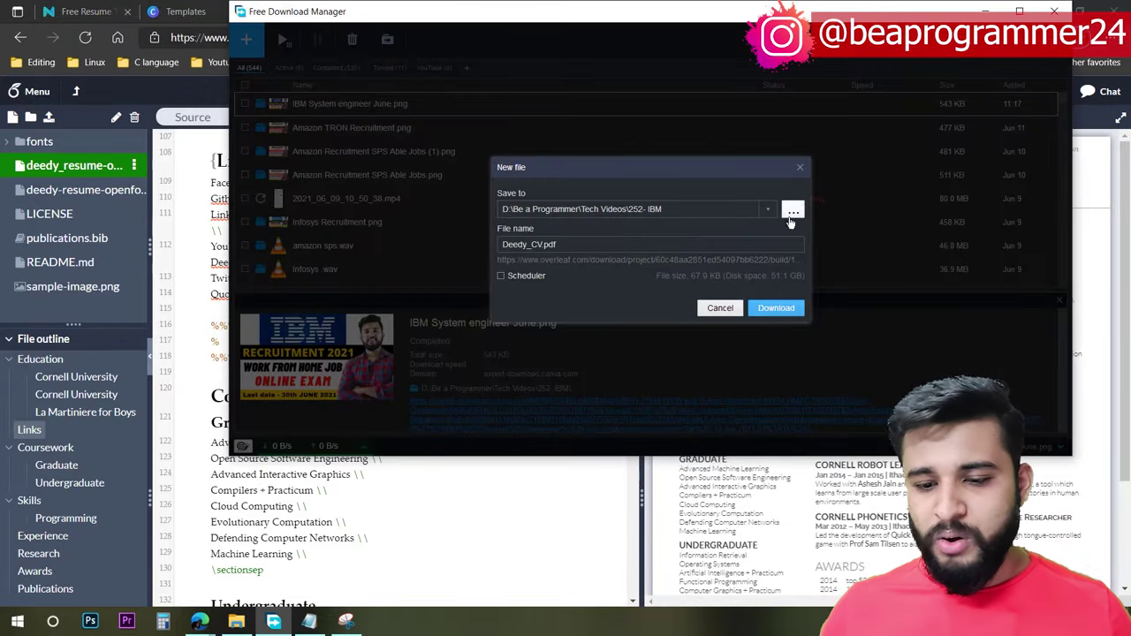
Cancel the download in Free Download Manager and switch to the cvmaker tab
click(803, 167)
click(1054, 10)
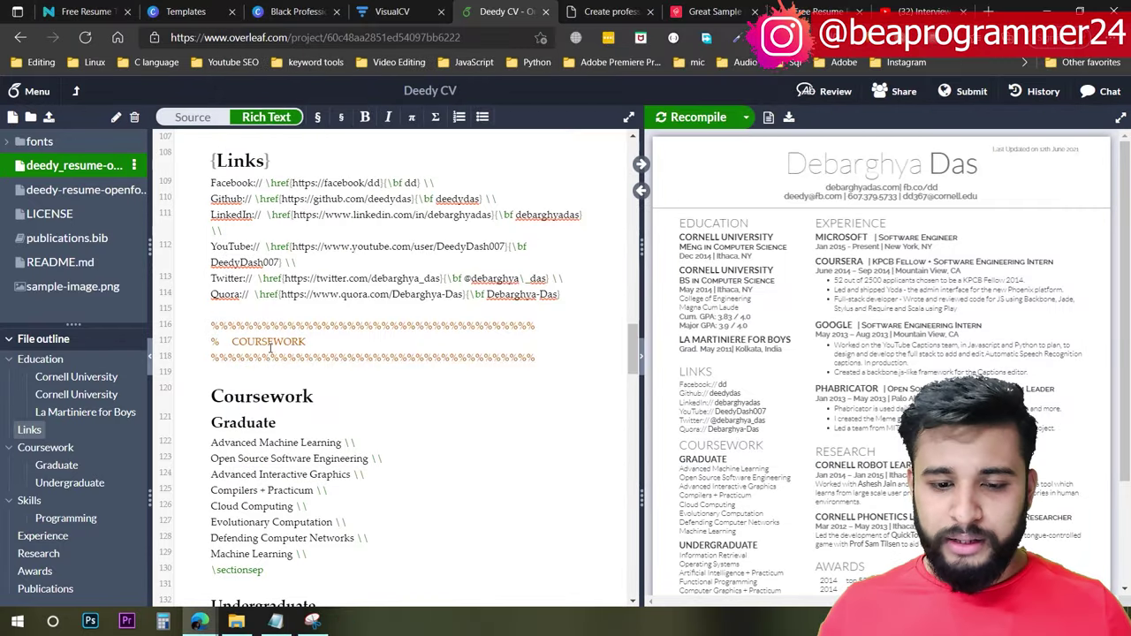
click(585, 8)
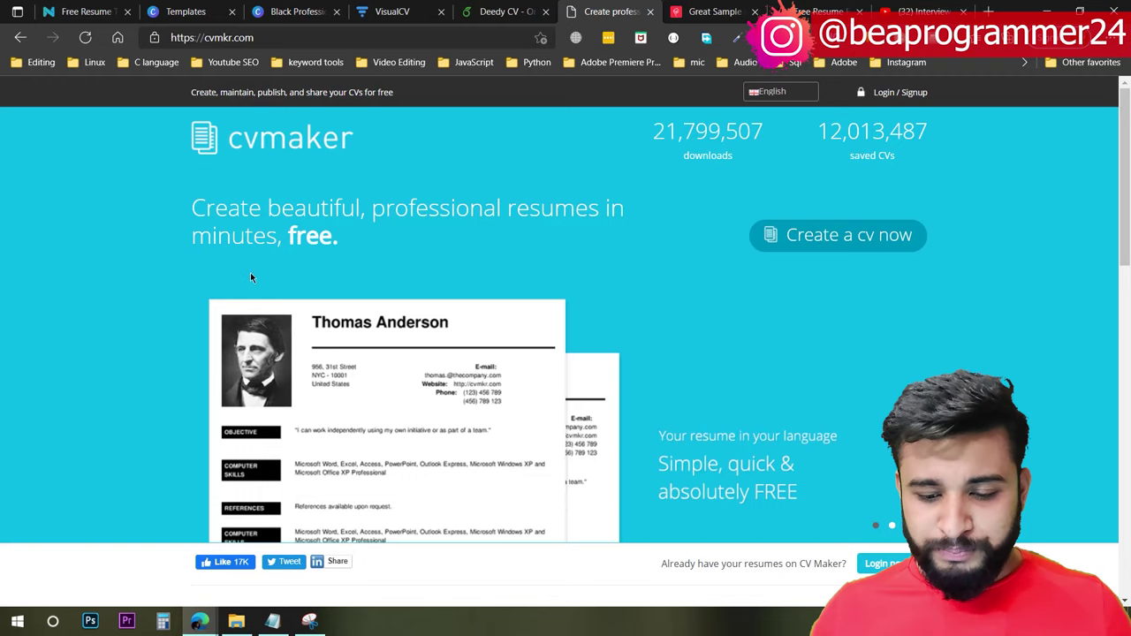
Create a blank new CV in cvmkr, opening at its Basic information section
scroll(215, 266, down, 1)
scroll(337, 233, up, 1)
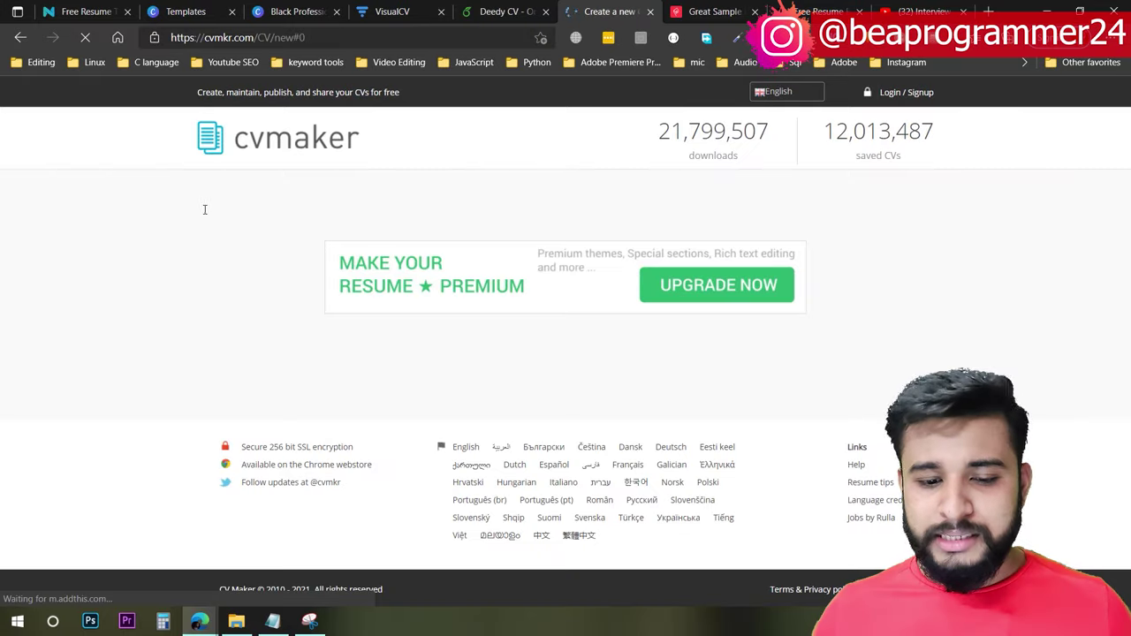
key(ctrl+2)
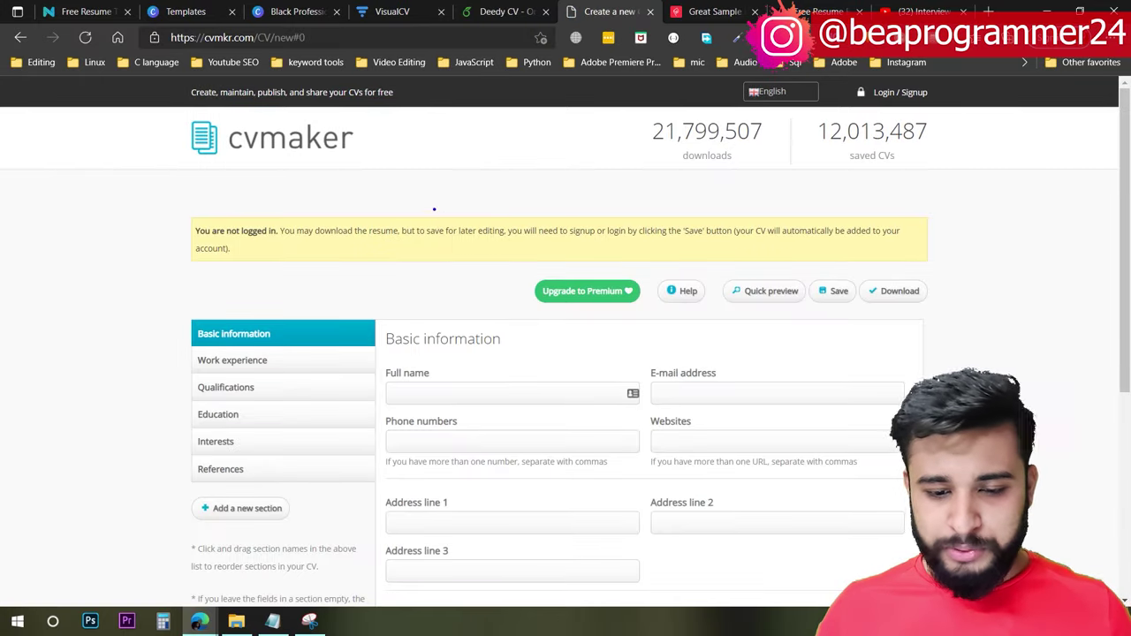
drag(420, 199, 813, 362)
Review cvmkr's Free vs $16 Premium comparison, then return to the new CV tab
key(Escape)
click(586, 290)
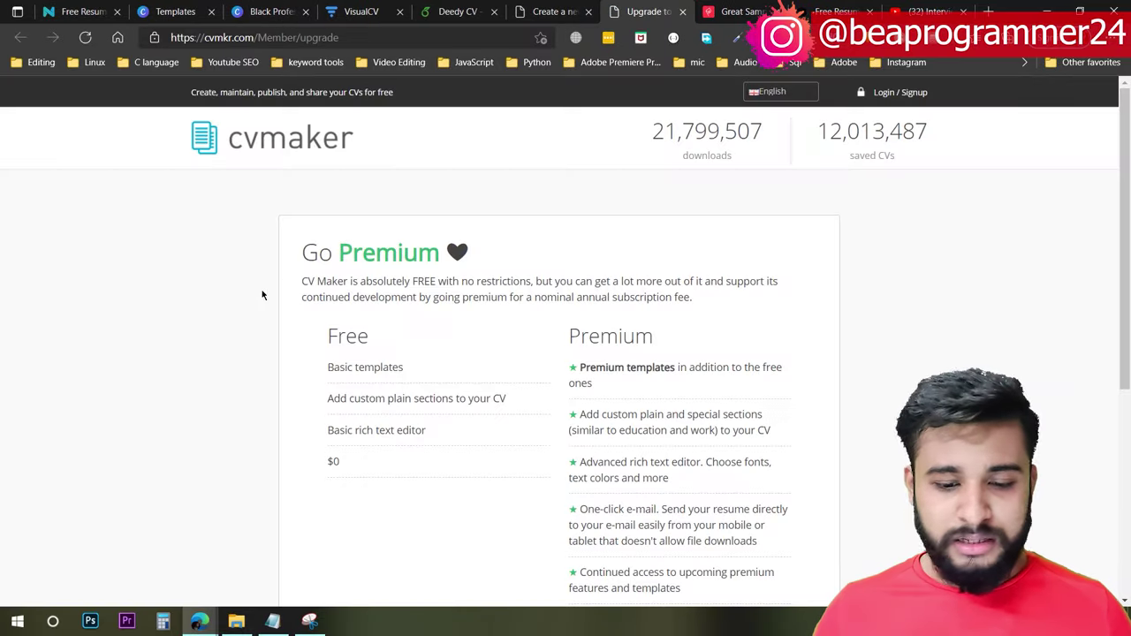
scroll(172, 295, down, 1)
key(ctrl+2)
drag(269, 187, 889, 593)
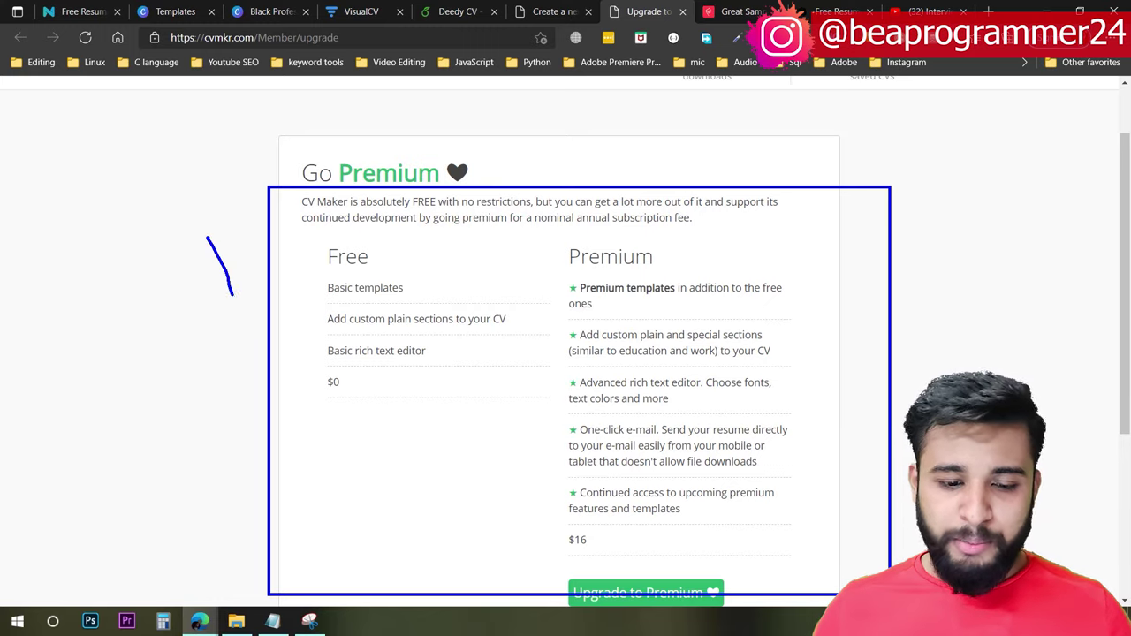
key(Escape)
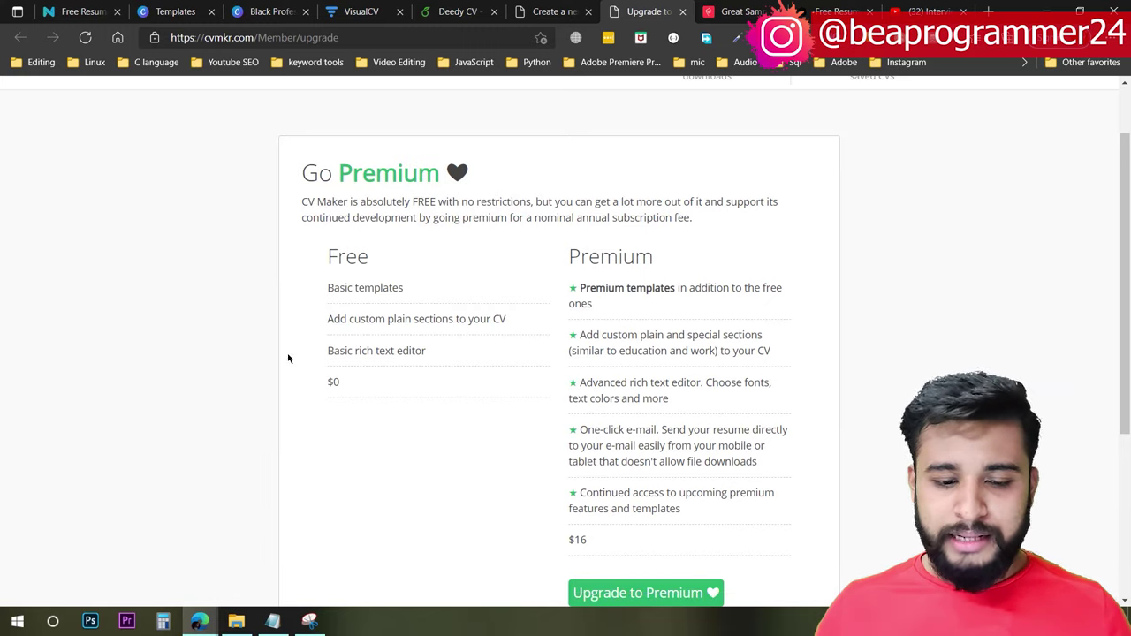
scroll(379, 363, down, 1)
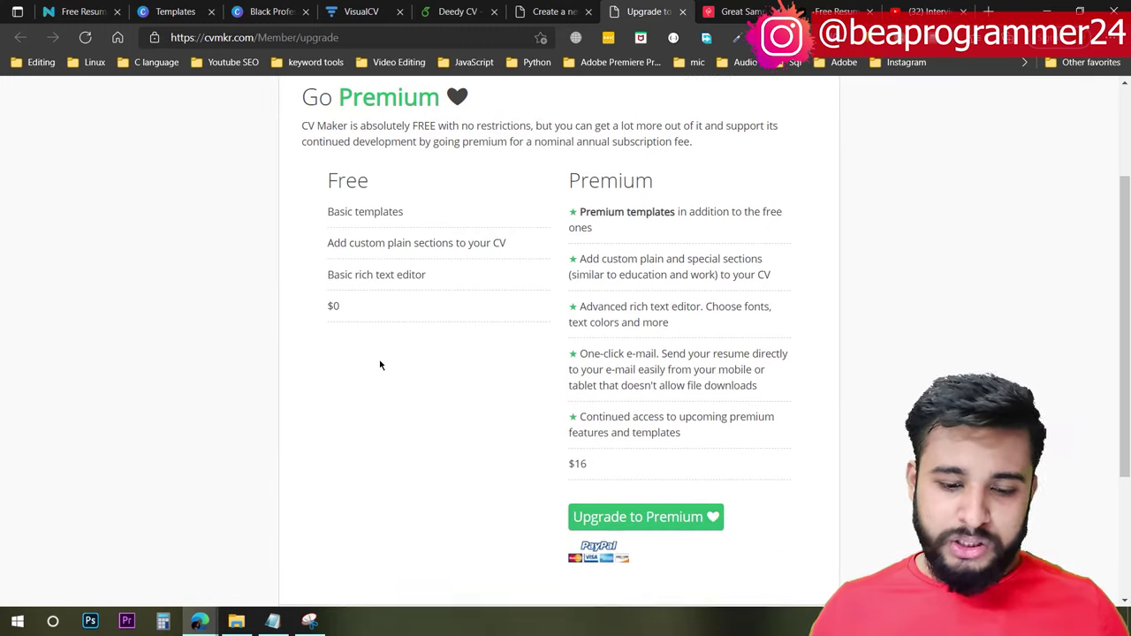
scroll(380, 365, up, 1)
scroll(380, 365, up, 1)
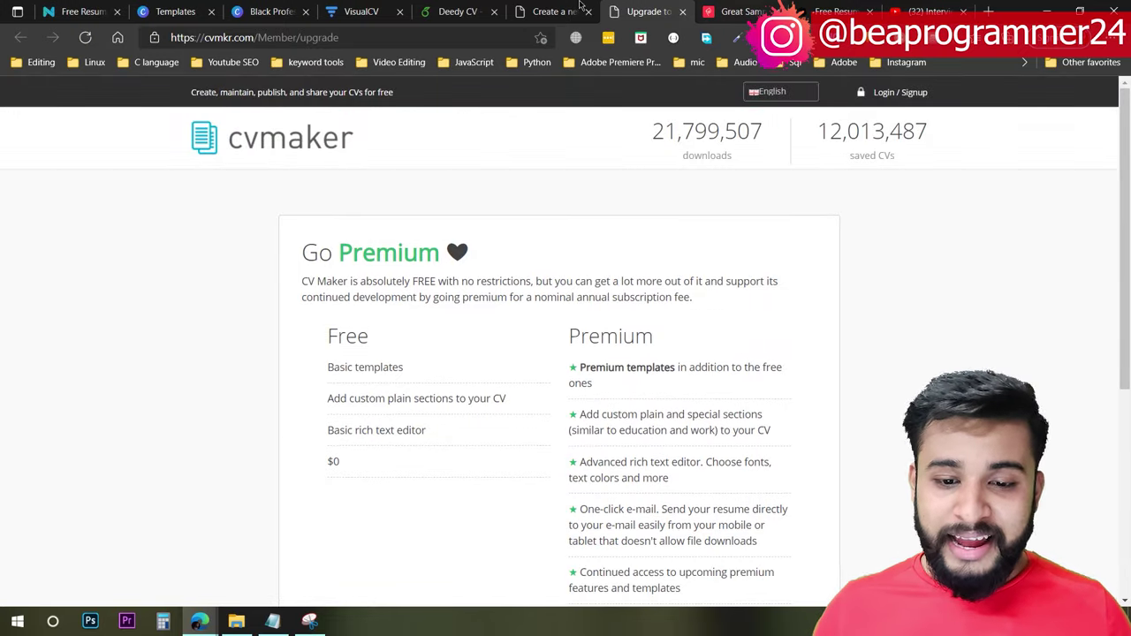
click(579, 9)
Close the Premium tab and look through Work experience, Education and Interests sections
click(682, 12)
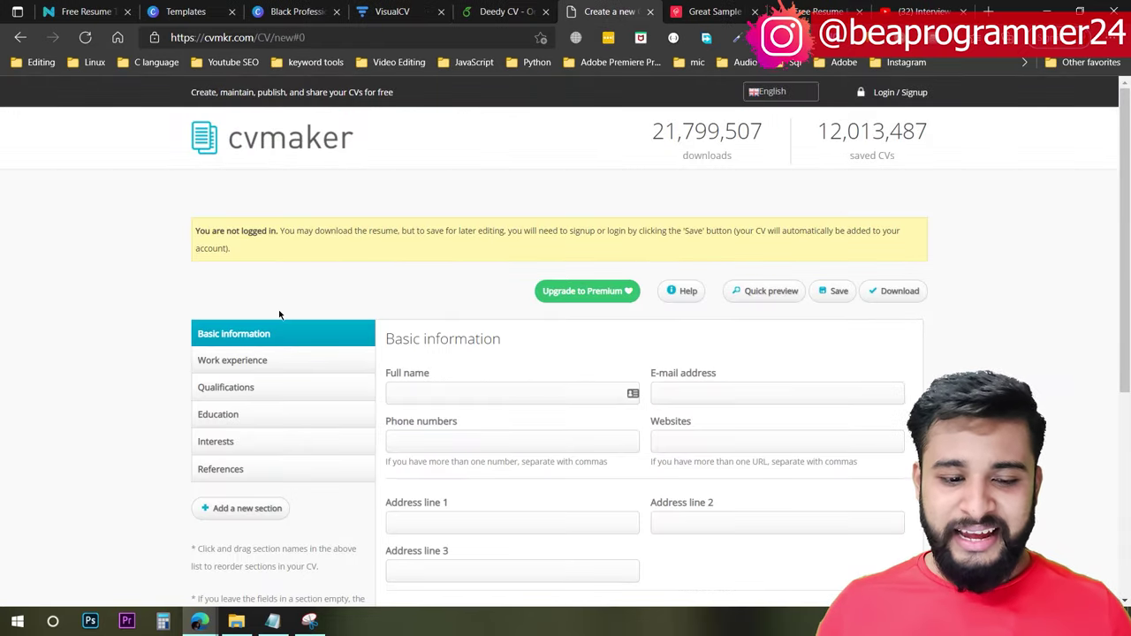
scroll(274, 309, down, 2)
click(231, 202)
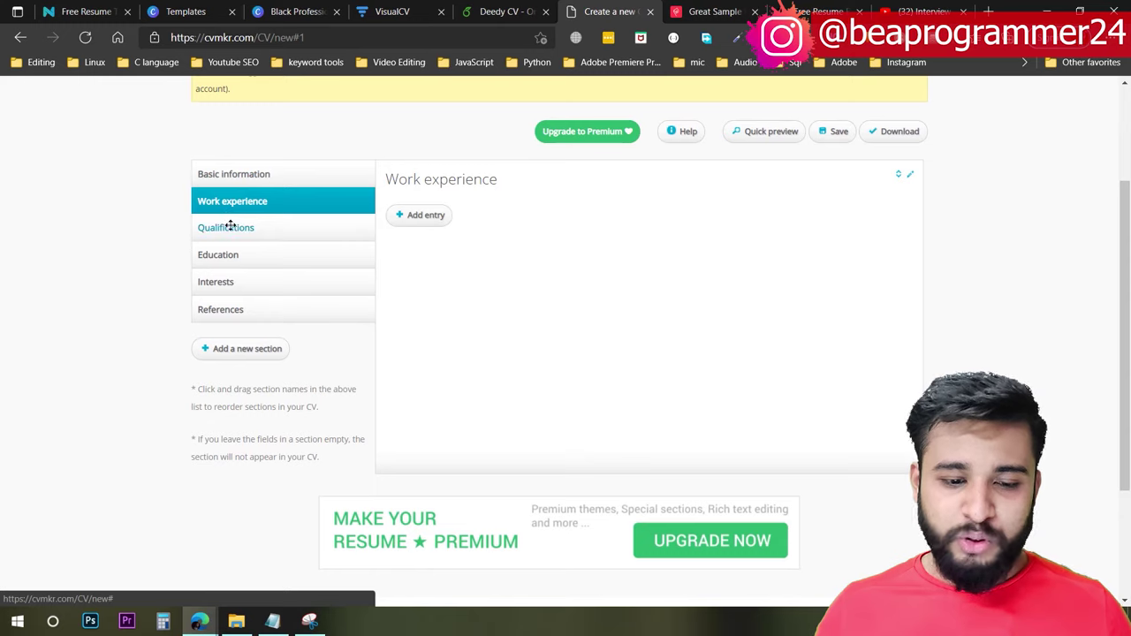
click(221, 254)
click(219, 282)
scroll(274, 304, up, 2)
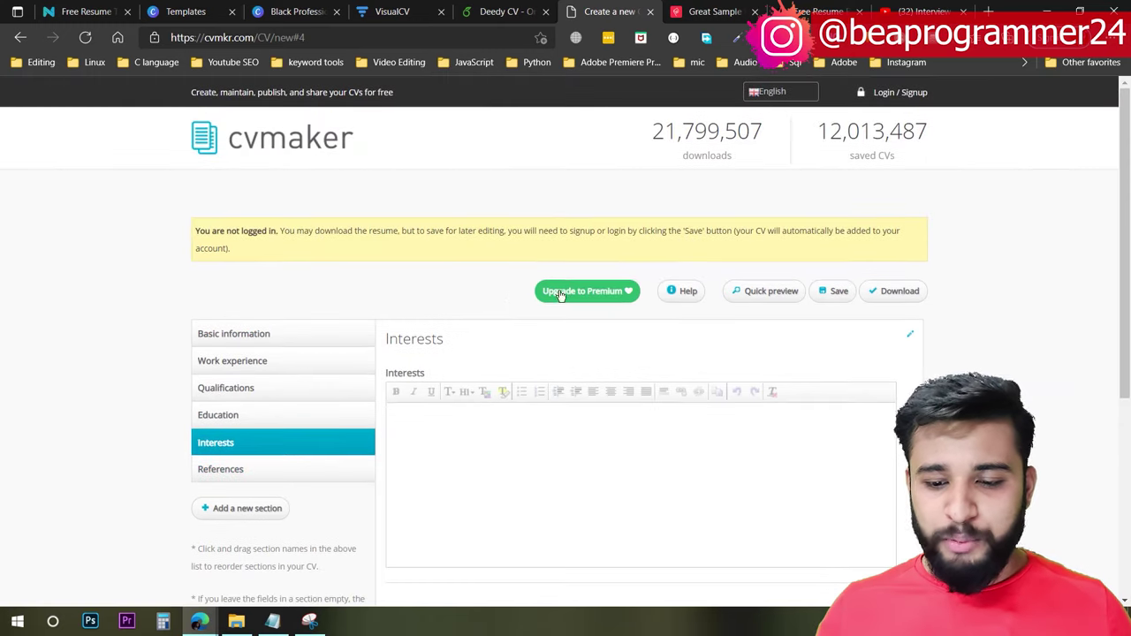
Preview another free CV style, cancel it, and move to Great Sample Resume
click(765, 291)
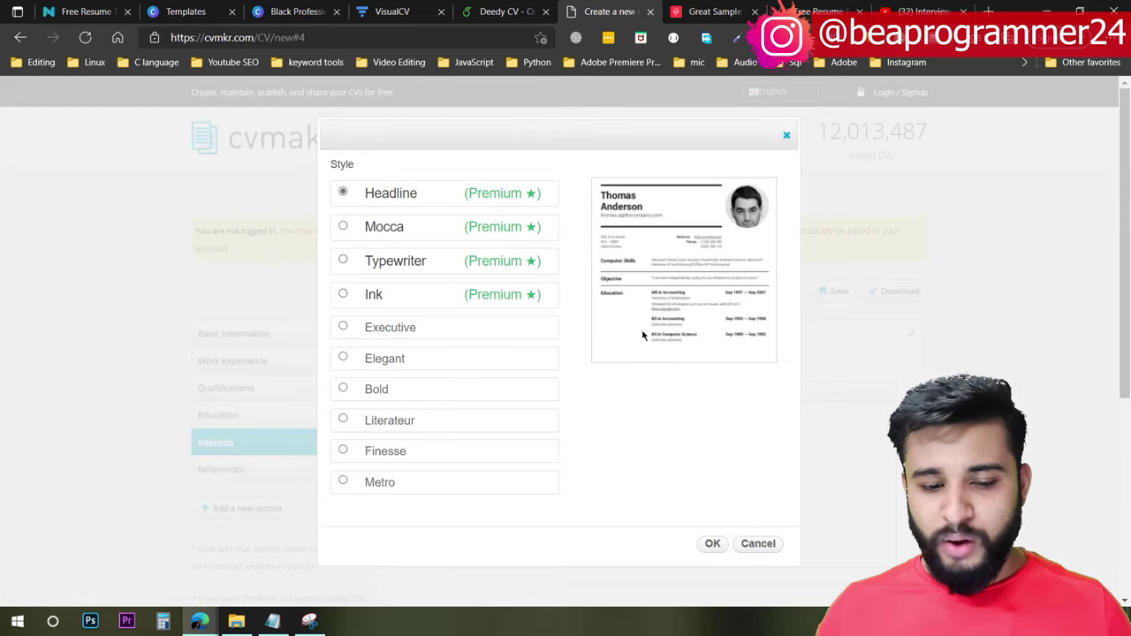
click(342, 327)
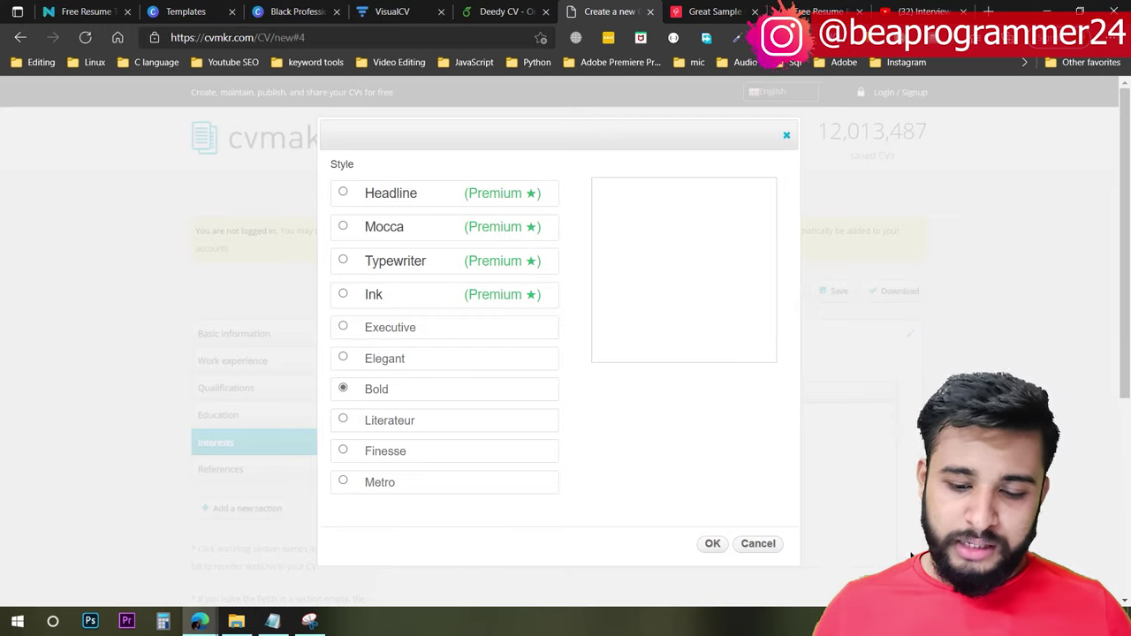
click(765, 542)
scroll(714, 351, down, 2)
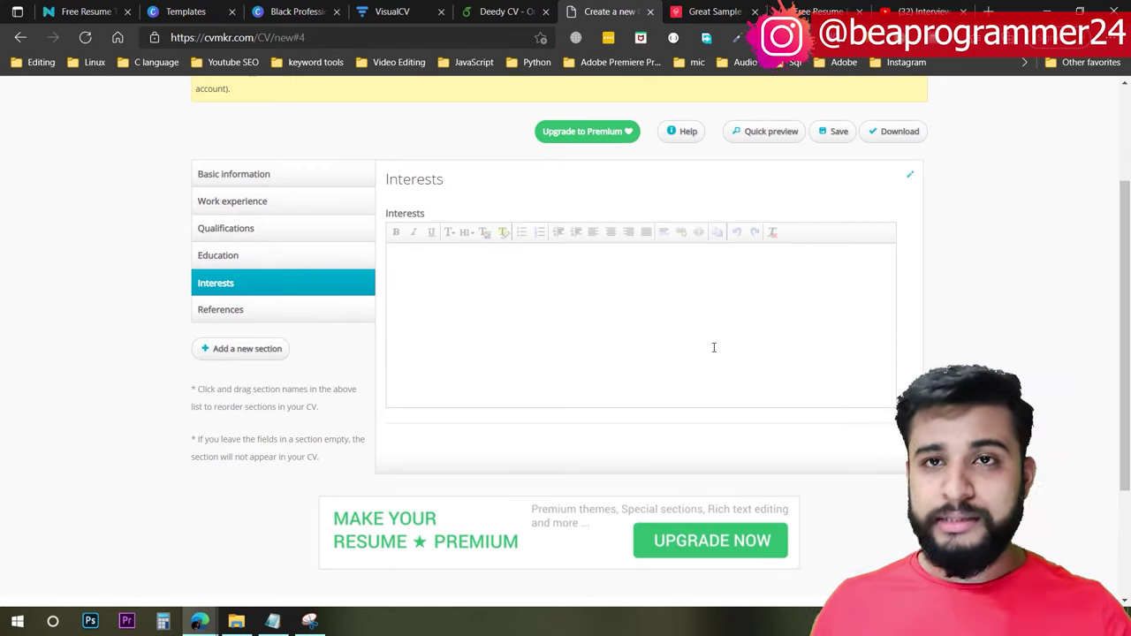
click(711, 11)
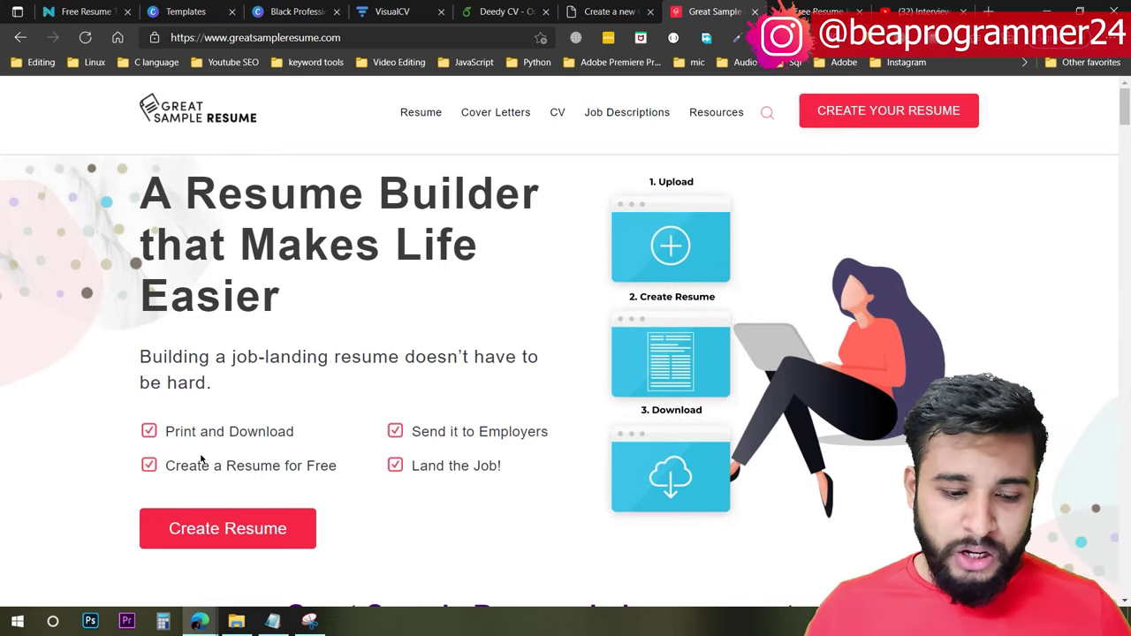
Start a new resume, choosing 0-3 years of experience and student: Yes
click(222, 522)
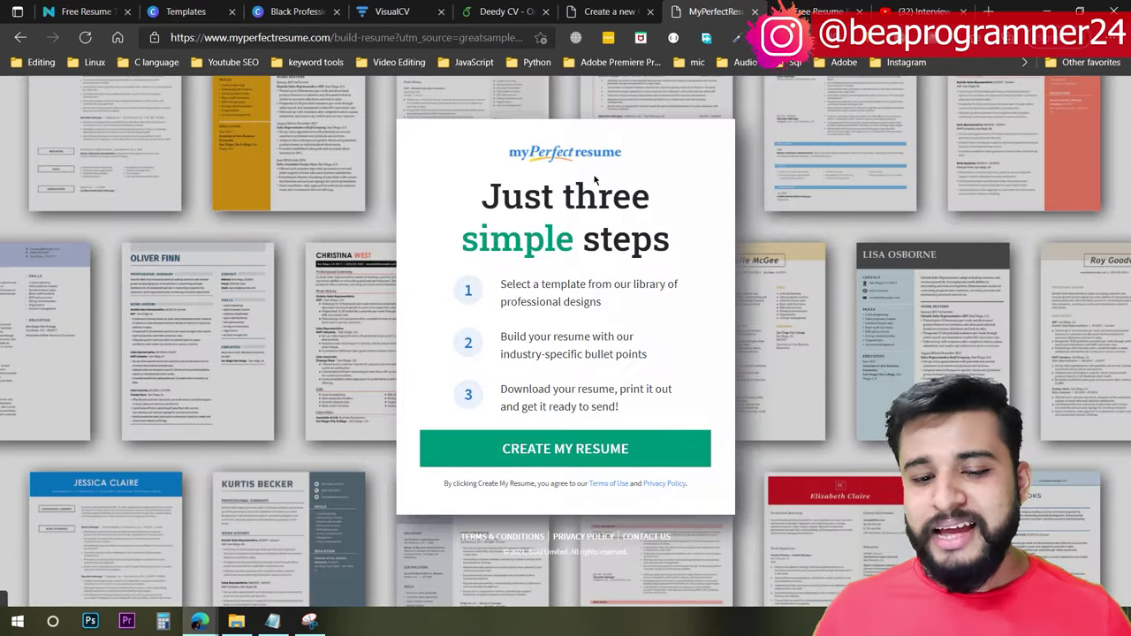
click(552, 455)
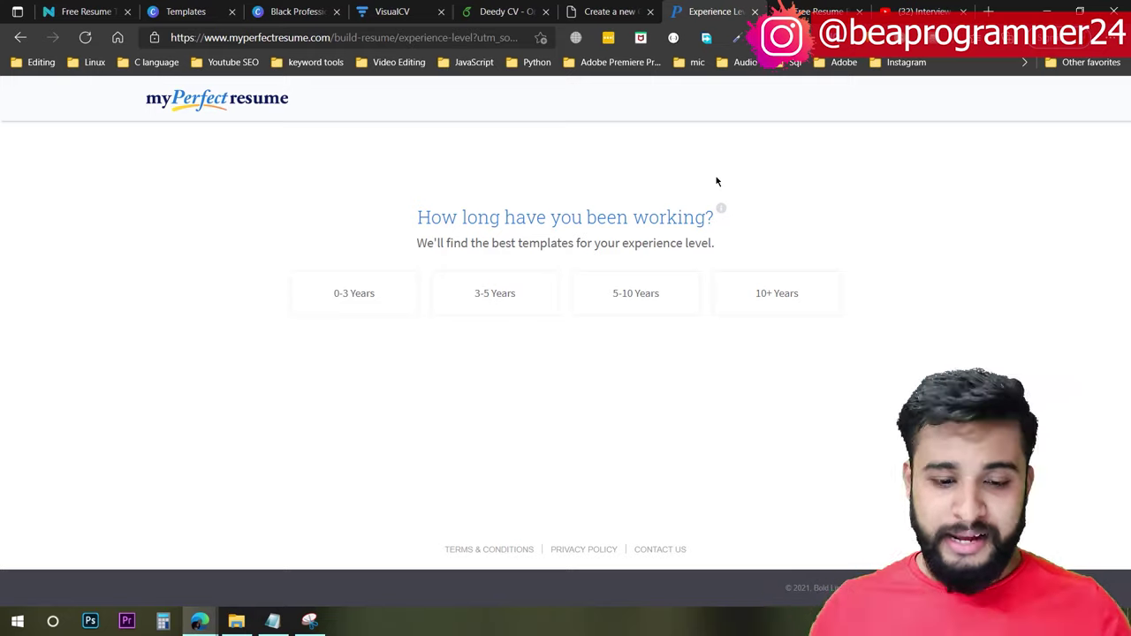
click(377, 281)
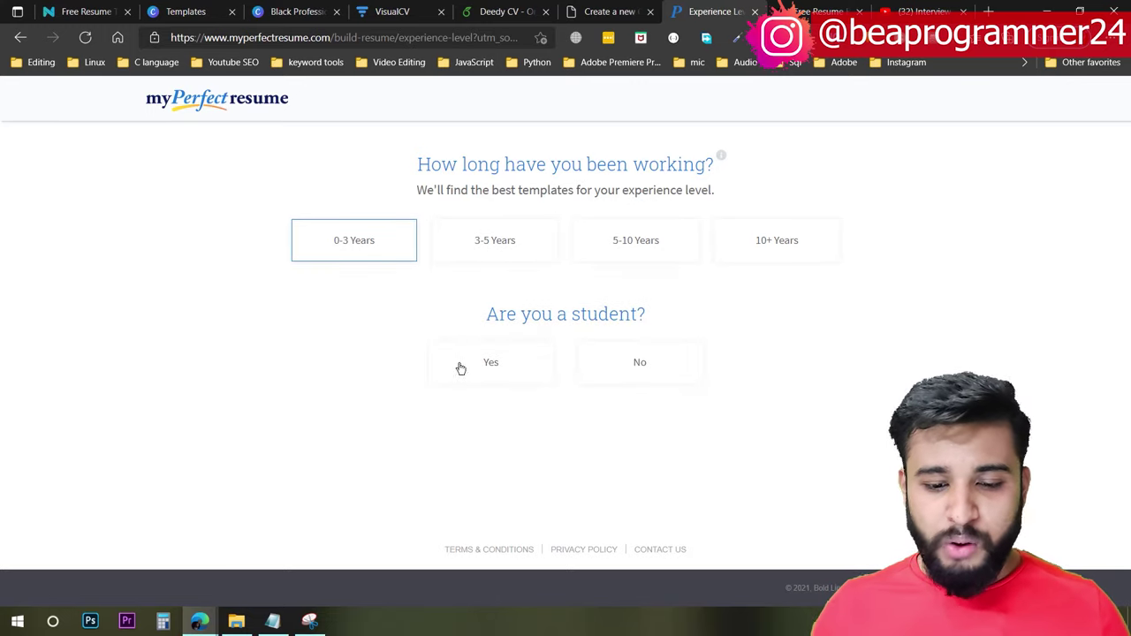
click(533, 358)
click(581, 371)
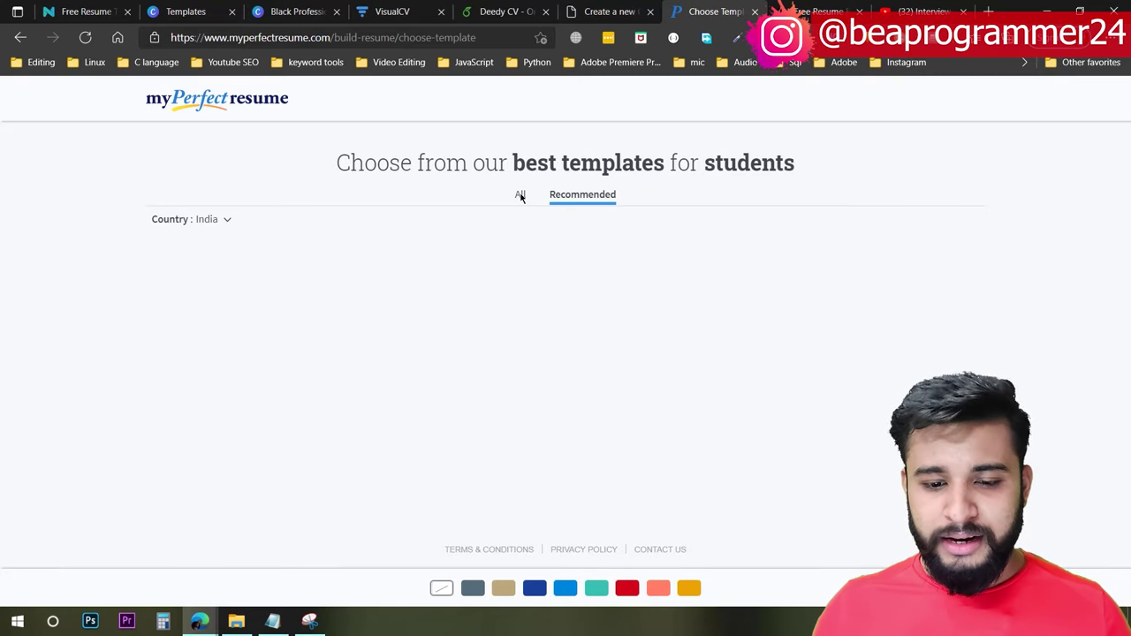
Select the first red-bordered student template and continue with a new resume
scroll(572, 334, down, 5)
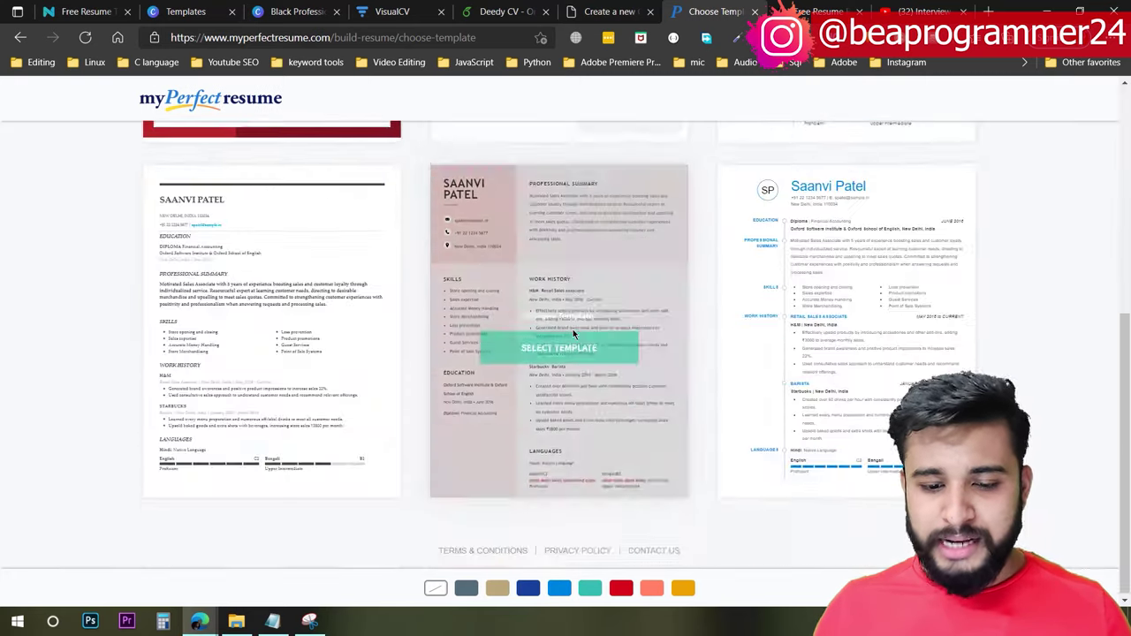
scroll(828, 353, up, 5)
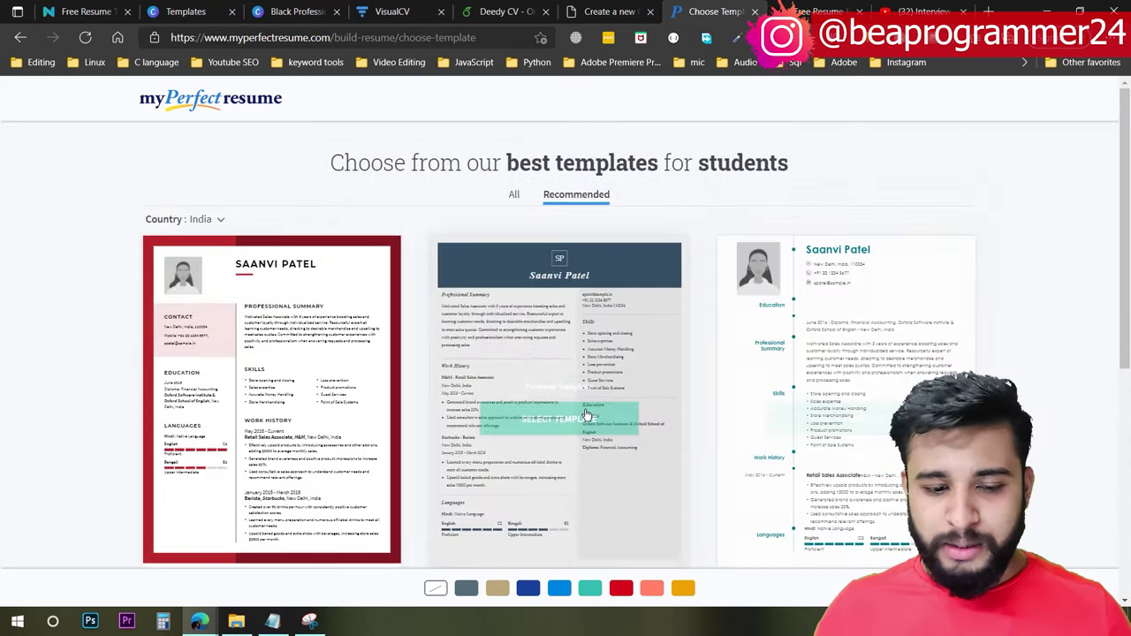
click(291, 427)
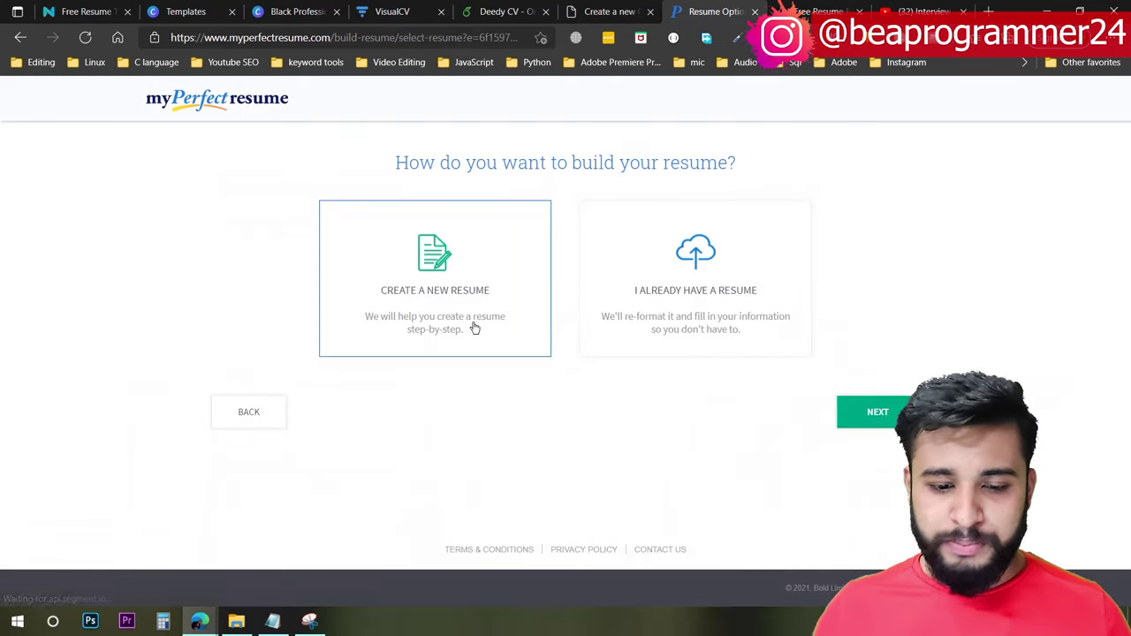
click(880, 412)
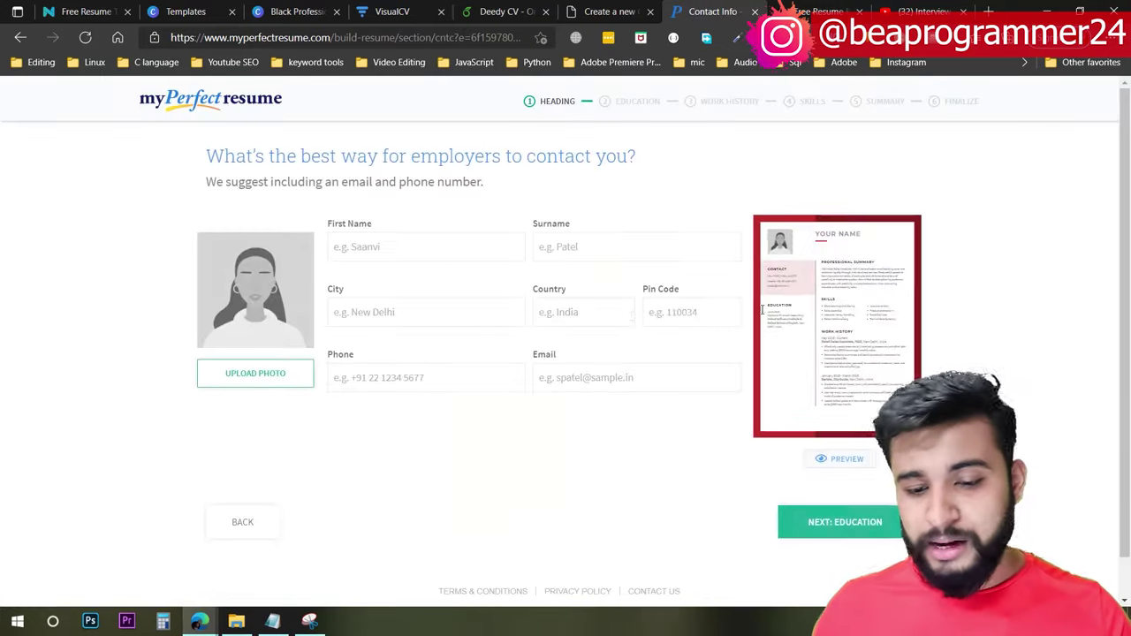
Fill in the First Name field so it appears as the resume preview heading
click(393, 246)
text(Anurag)
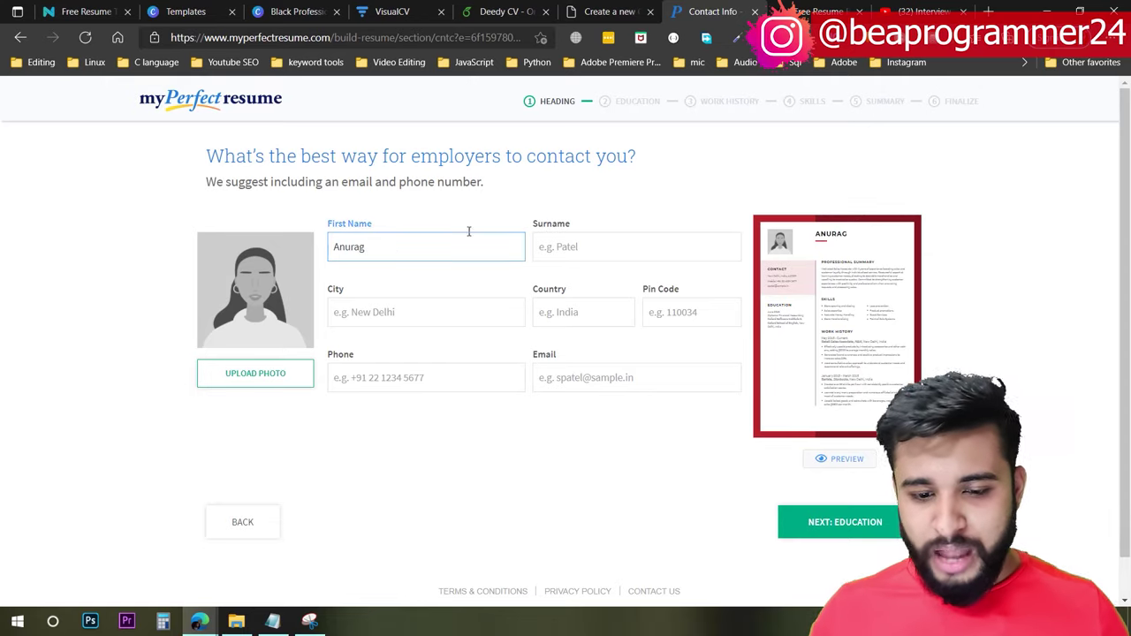
click(583, 227)
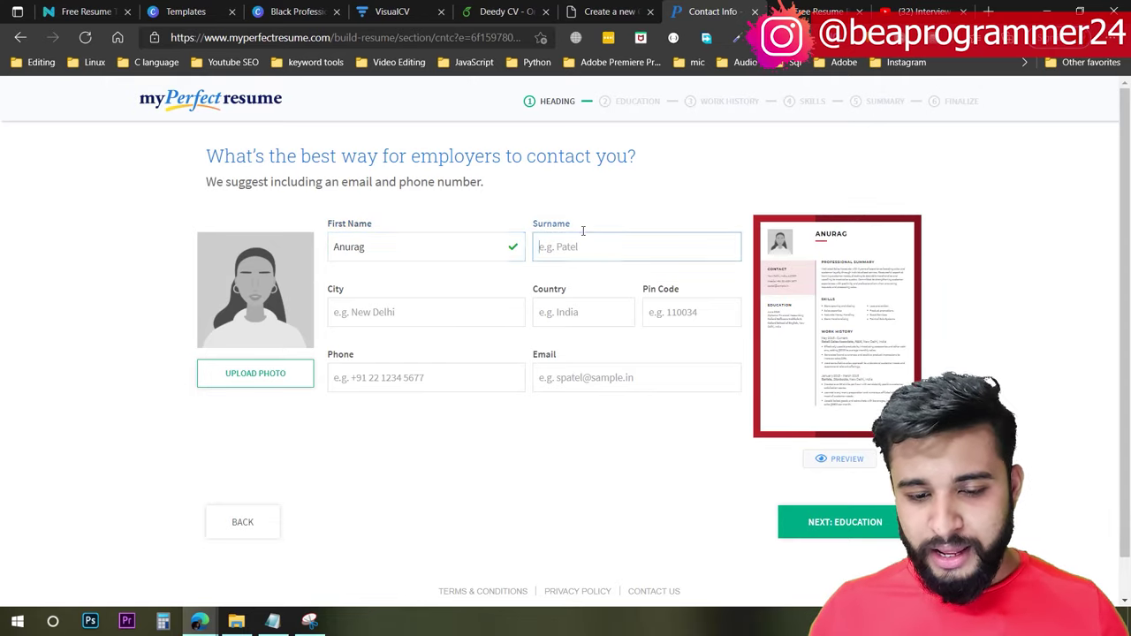
mouse_move(748, 176)
mouse_down()
mouse_move(946, 328)
mouse_move(970, 410)
mouse_up()
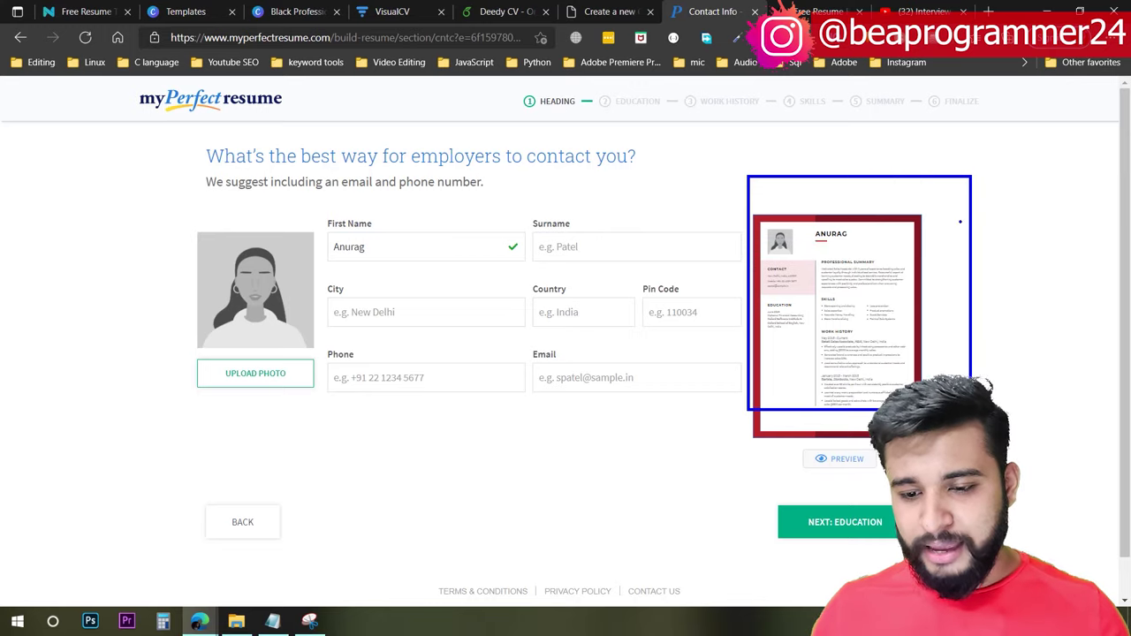
key(Escape)
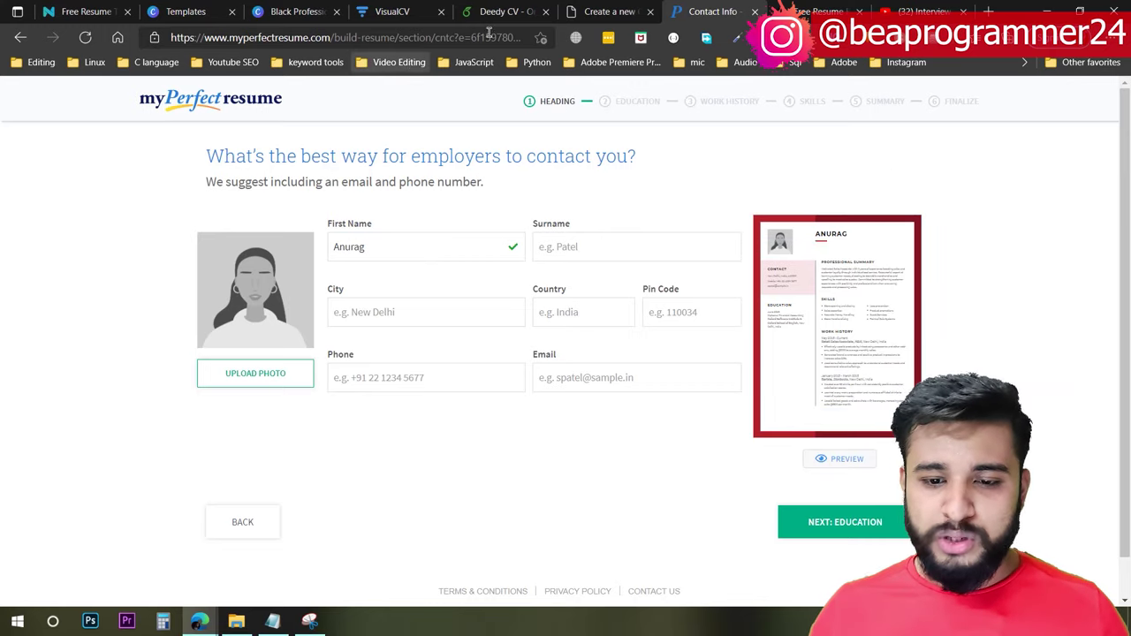
Open the saved Engineer Resume on resume.com and apply the Orion template
click(803, 11)
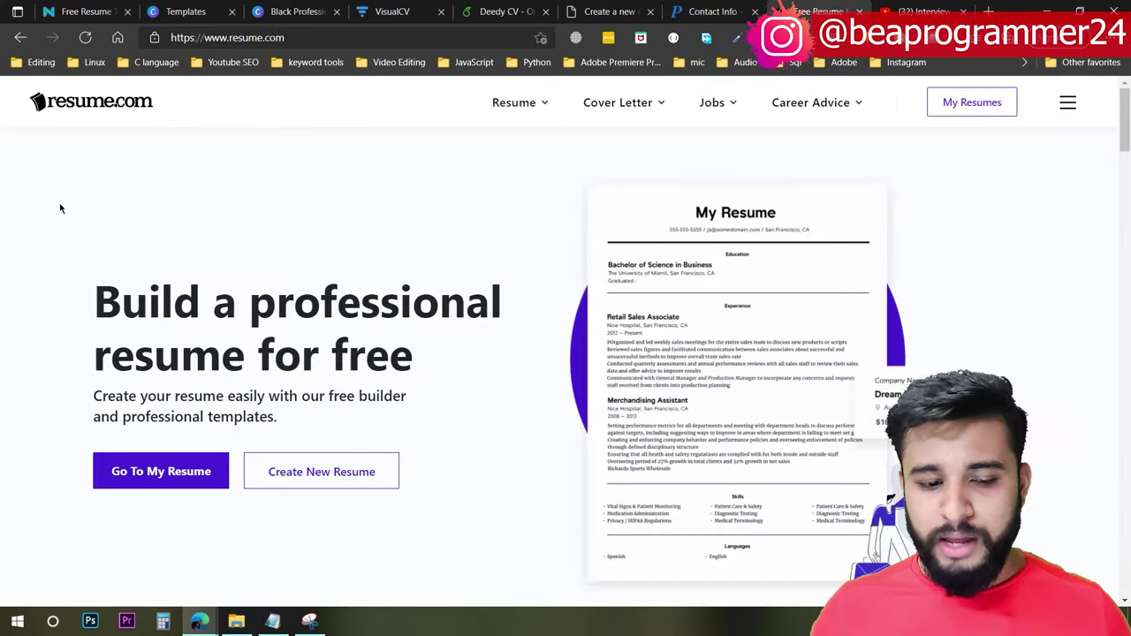
click(168, 471)
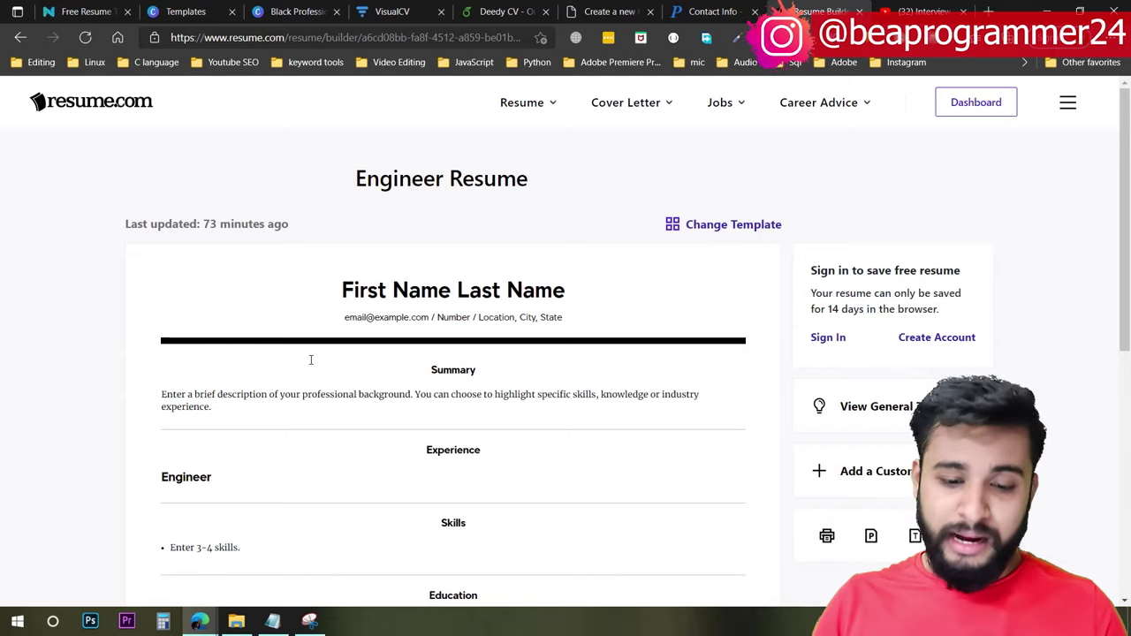
scroll(311, 359, down, 5)
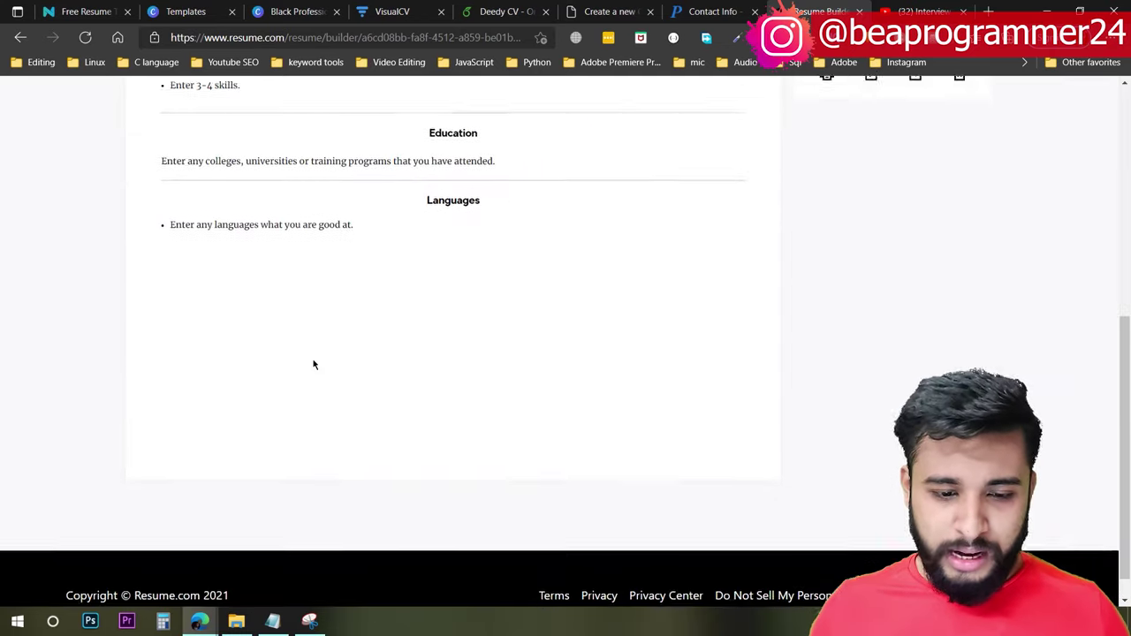
scroll(313, 362, up, 4)
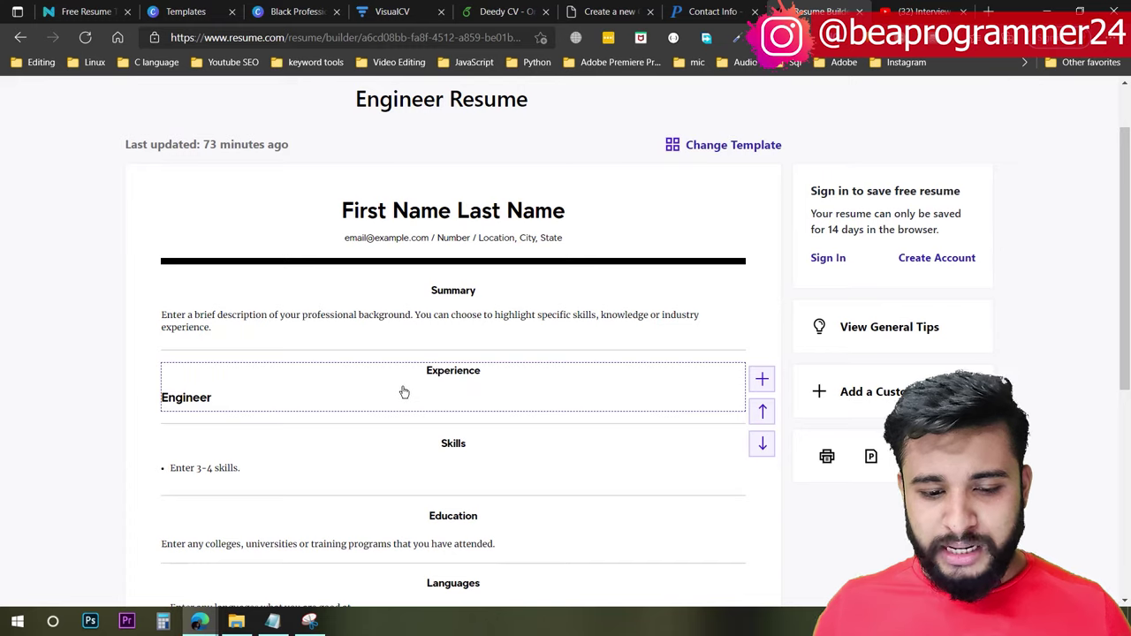
scroll(570, 353, up, 1)
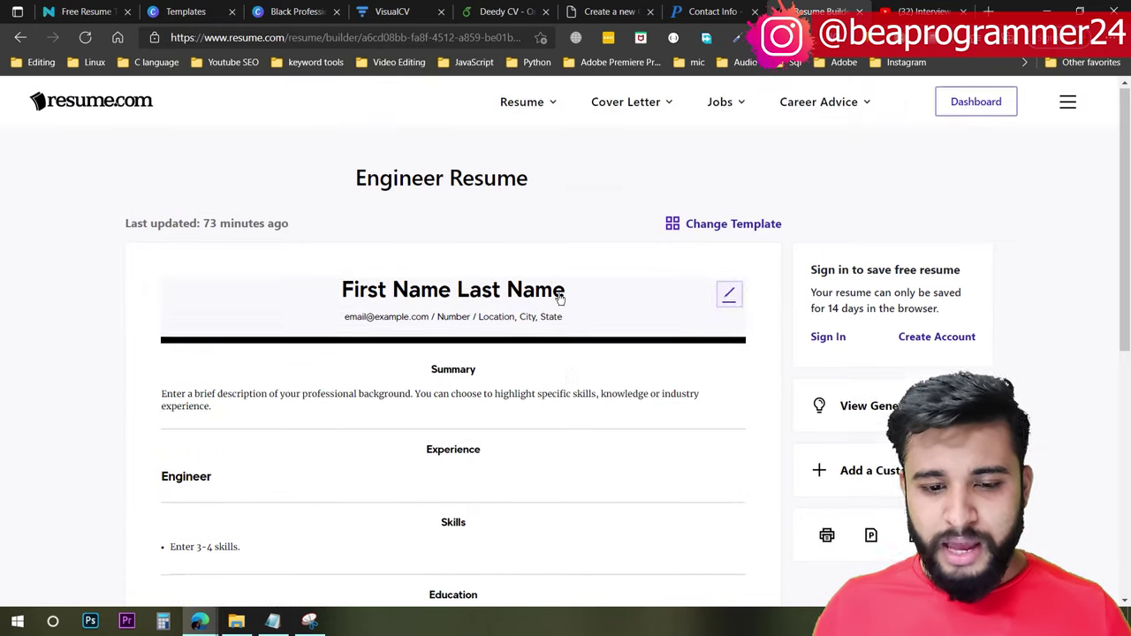
click(743, 224)
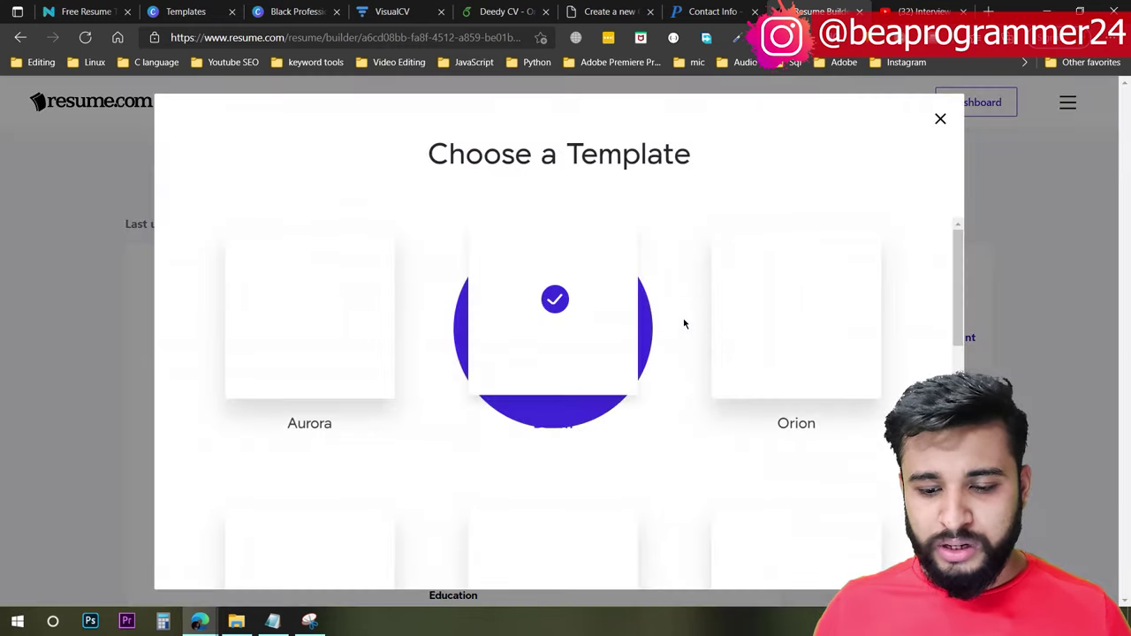
click(783, 334)
Reopen the template list and close it without changing the template
scroll(77, 334, down, 1)
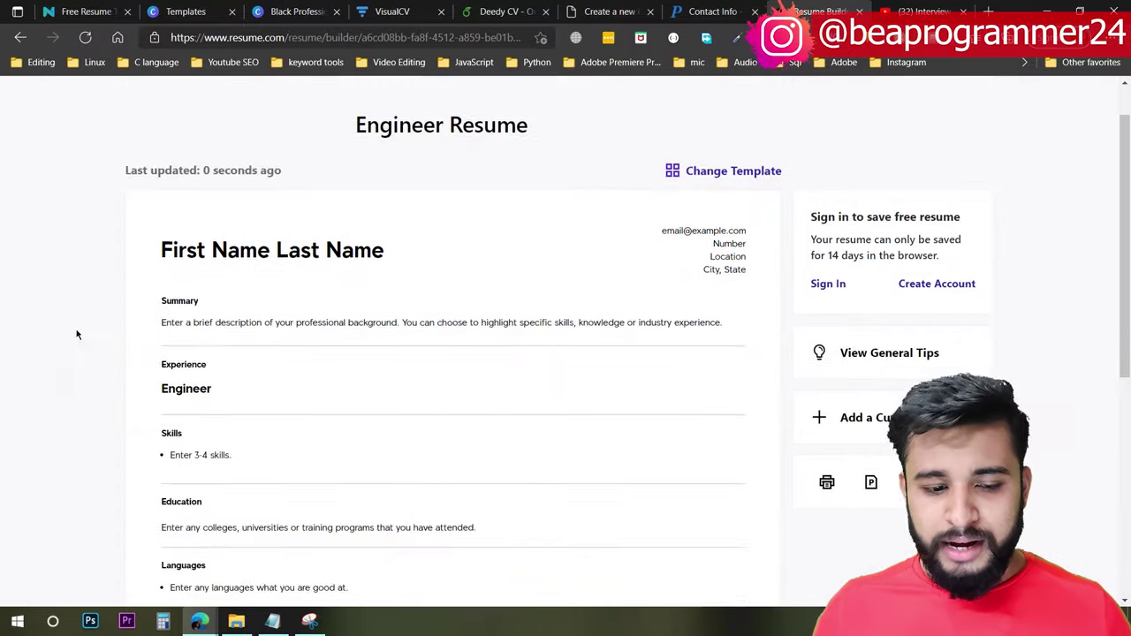
scroll(338, 323, down, 5)
scroll(634, 330, up, 6)
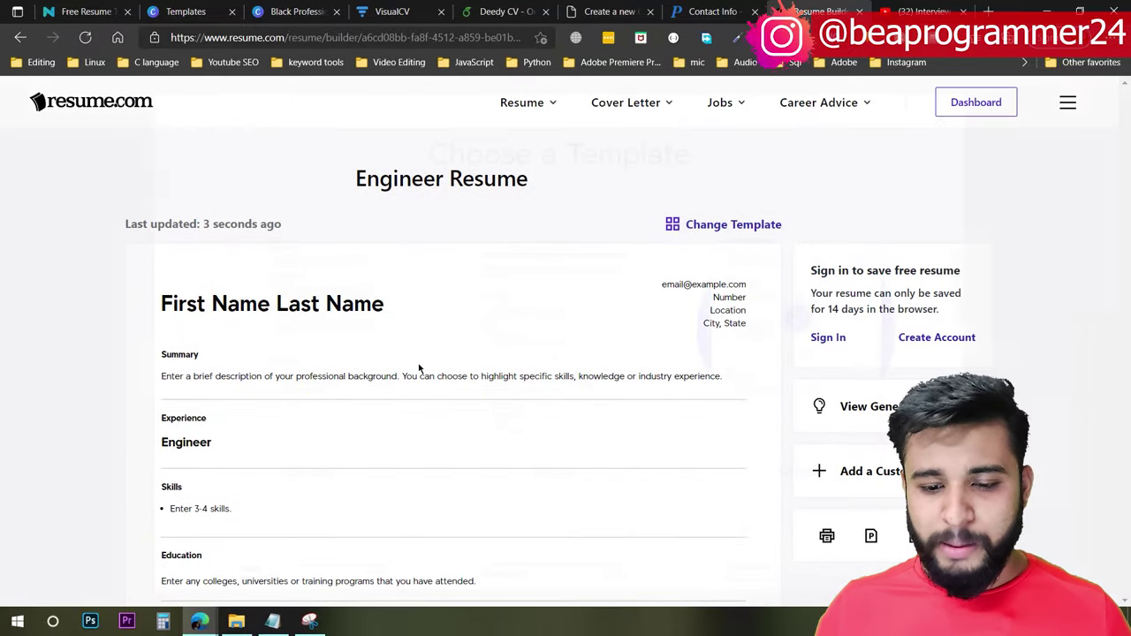
click(707, 224)
scroll(565, 391, down, 2)
scroll(794, 439, down, 4)
scroll(794, 439, down, 3)
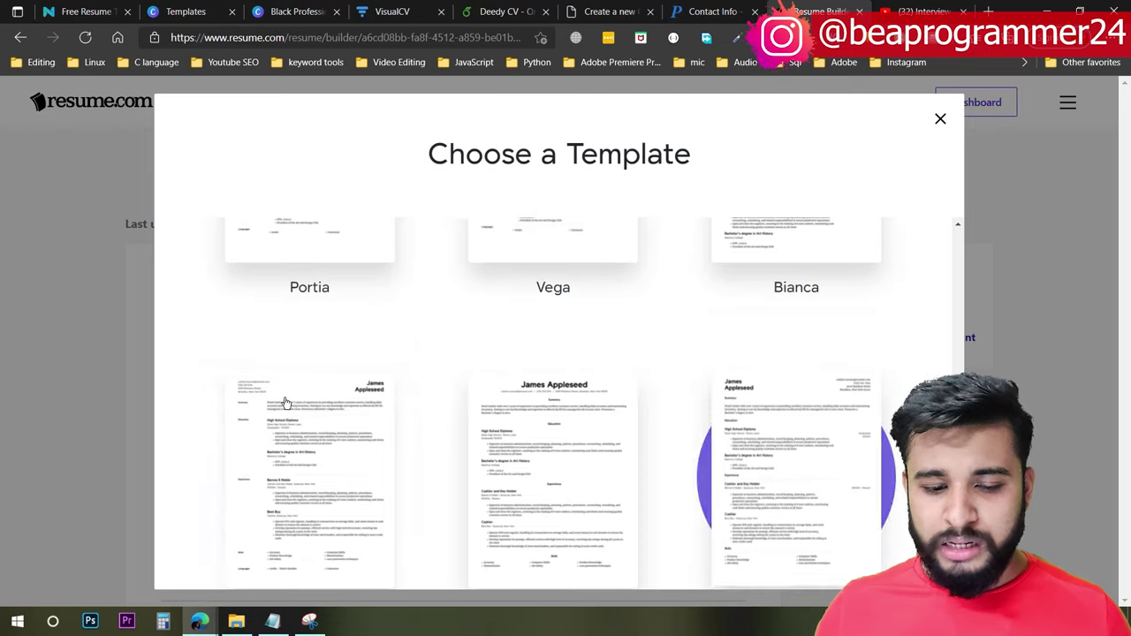
click(50, 386)
Delete the Engineer Resume and confirm the deletion
scroll(88, 390, down, 5)
scroll(88, 387, up, 2)
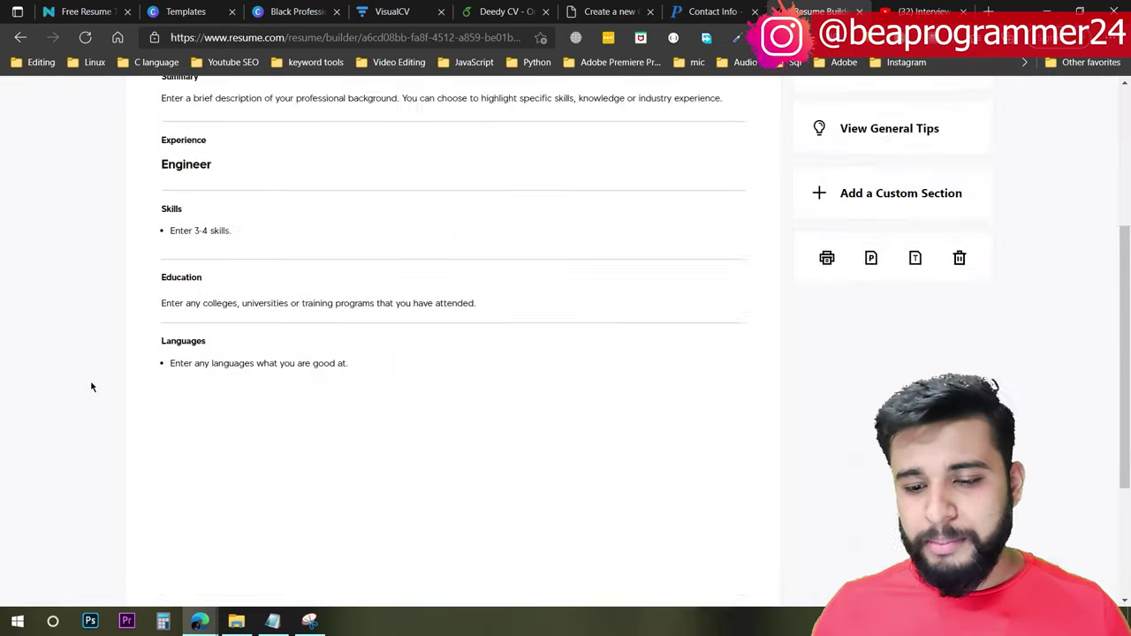
scroll(91, 383, up, 3)
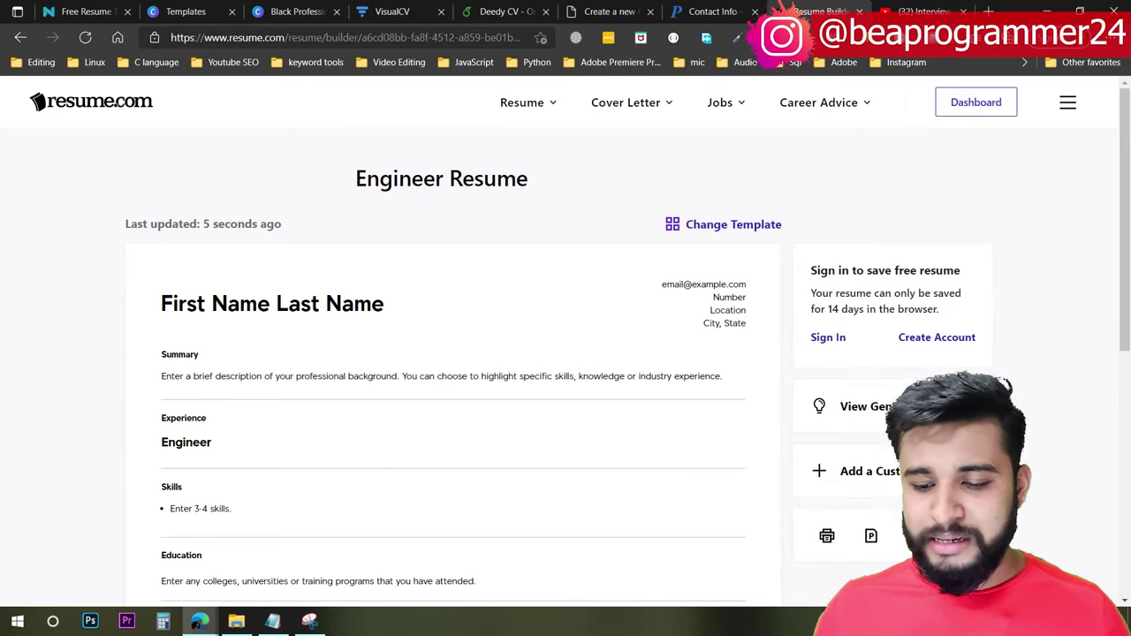
click(916, 536)
click(653, 394)
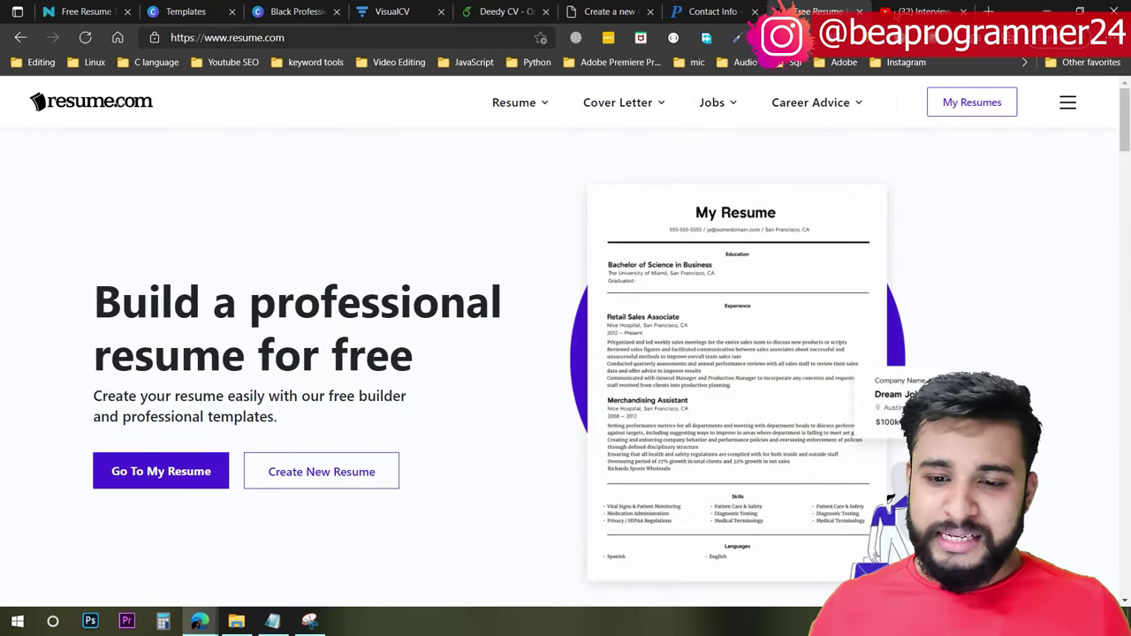
Show the YouTube 'Interview Of Experienced' playlist with its six videos
click(923, 11)
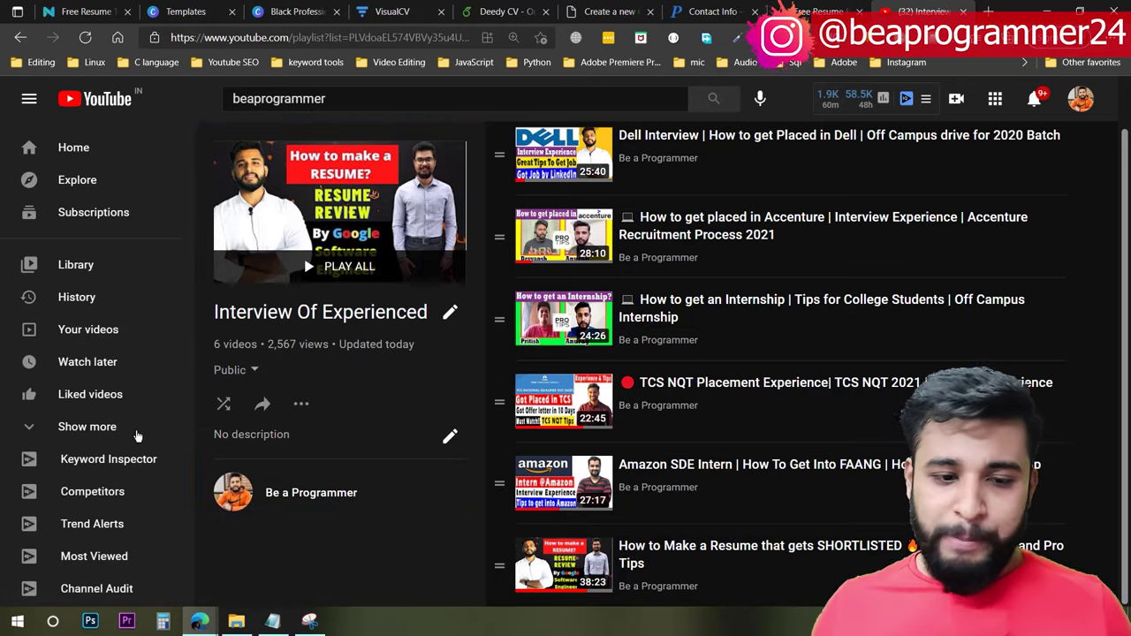
On Canva's templates page, close the Black Professional Resume preview
click(228, 9)
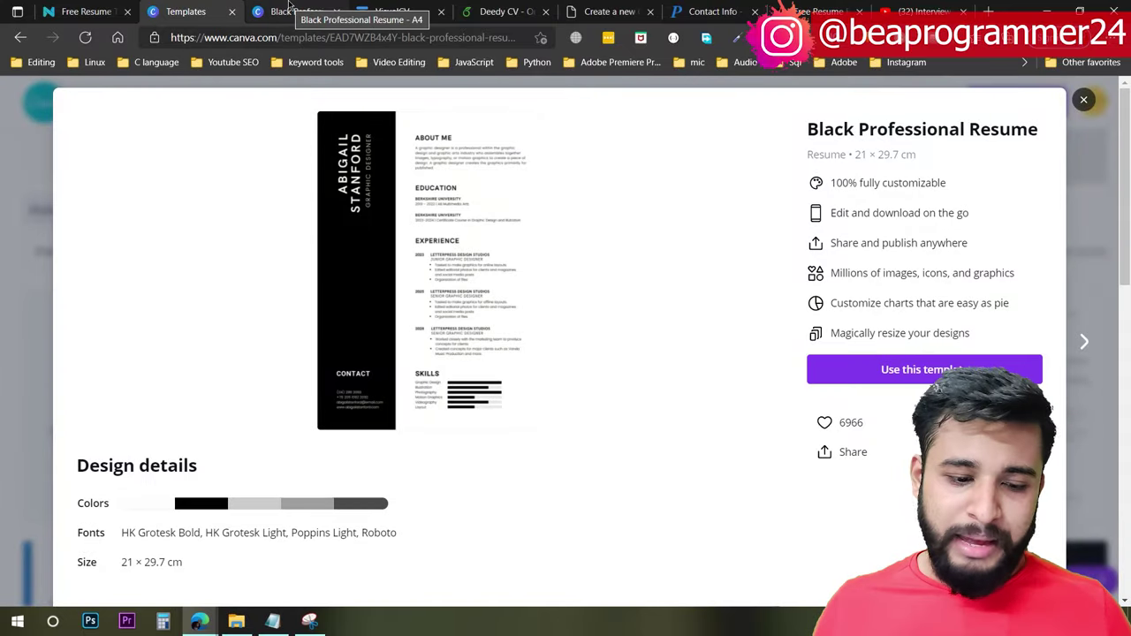
click(275, 7)
click(197, 7)
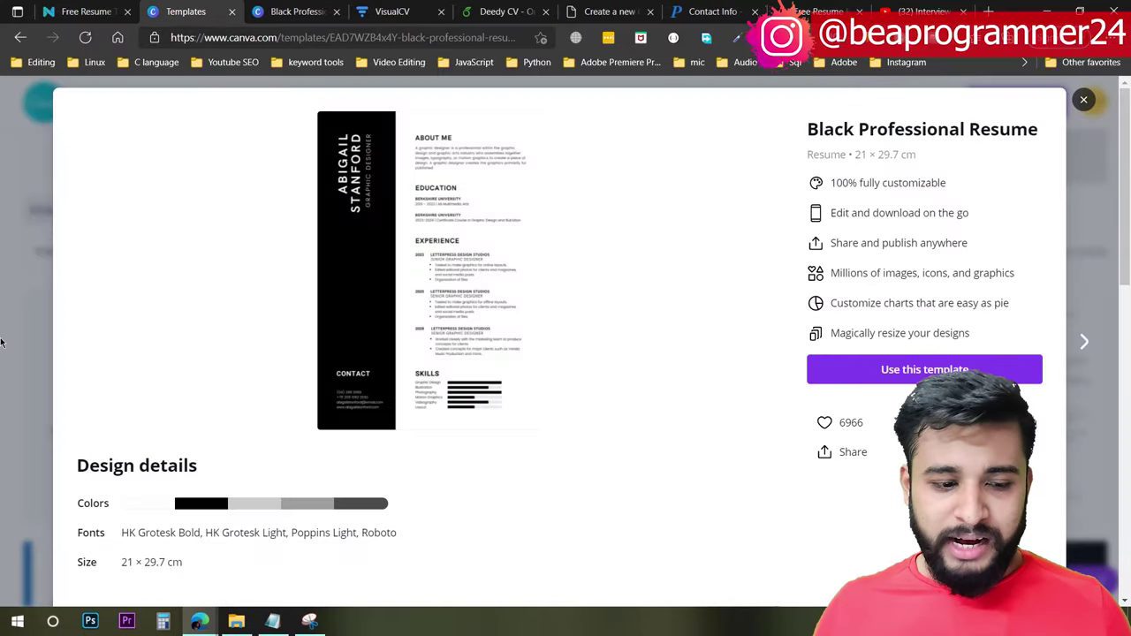
click(26, 310)
Browse the Canva resume templates, then return to the Overleaf Deedy CV project
scroll(417, 444, down, 5)
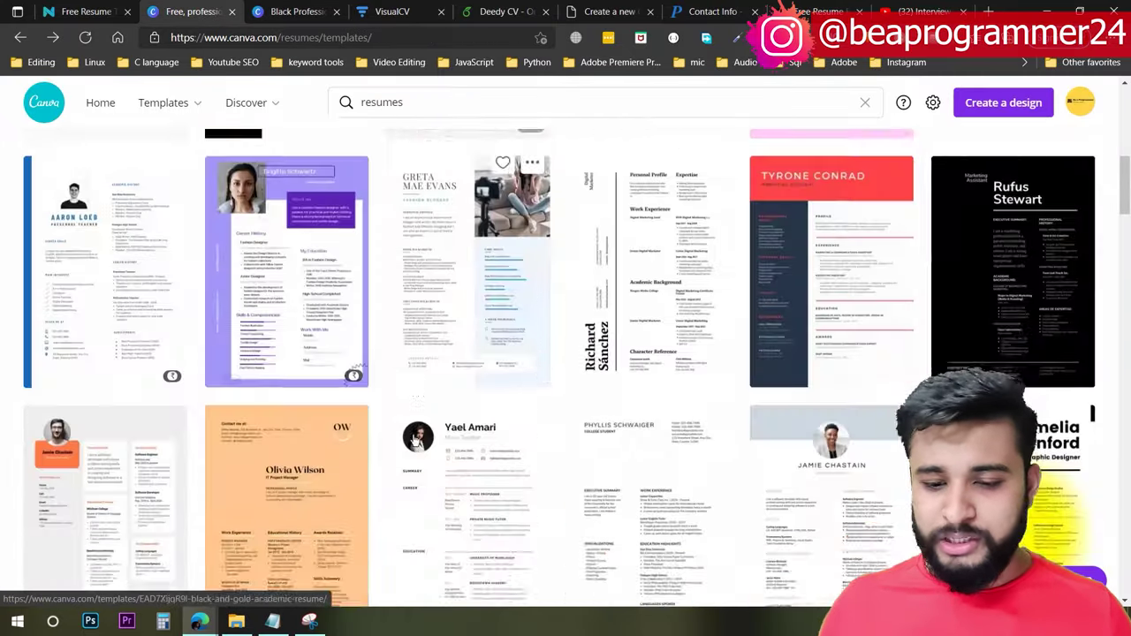
scroll(415, 439, down, 5)
scroll(413, 438, down, 5)
scroll(410, 437, down, 5)
scroll(409, 436, down, 5)
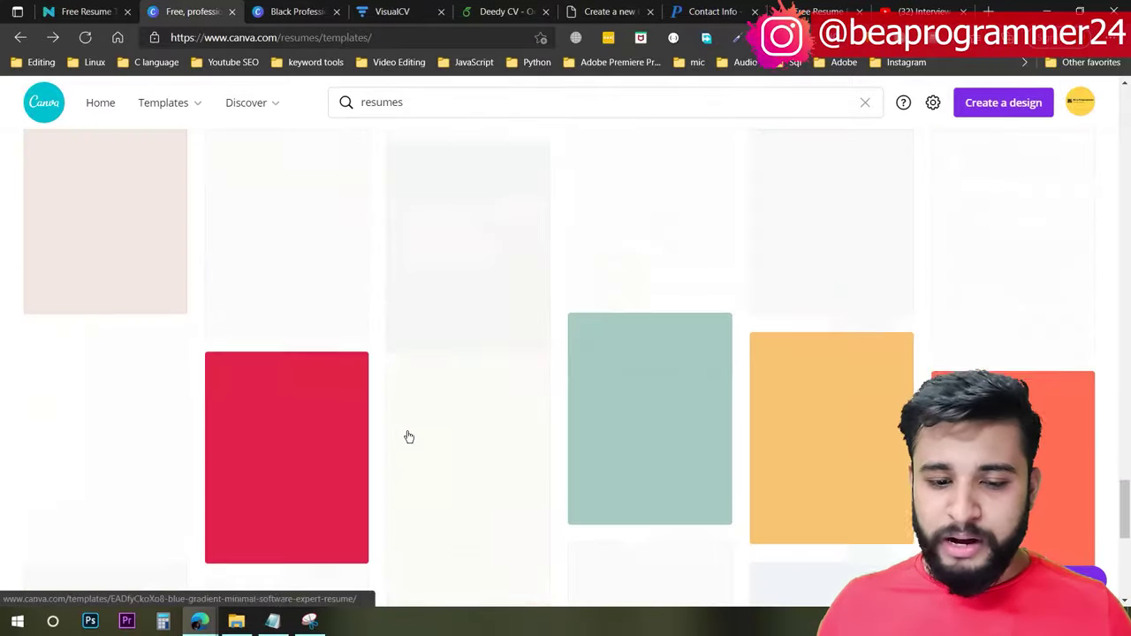
scroll(409, 437, up, 5)
scroll(409, 436, up, 5)
scroll(409, 436, up, 5)
scroll(409, 436, up, 5)
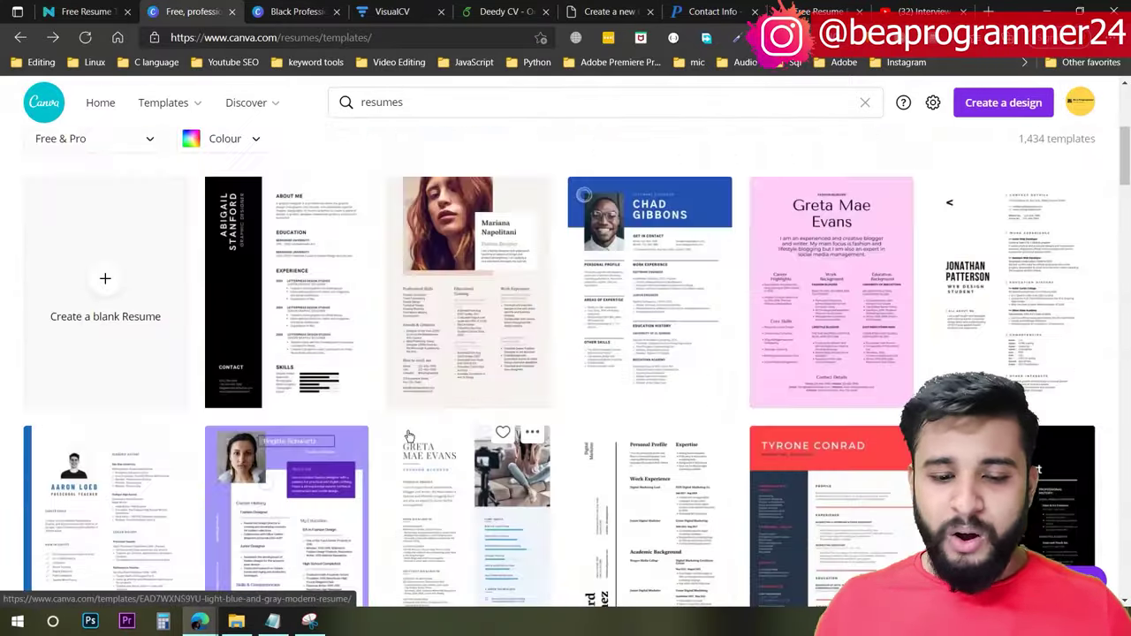
scroll(410, 434, up, 4)
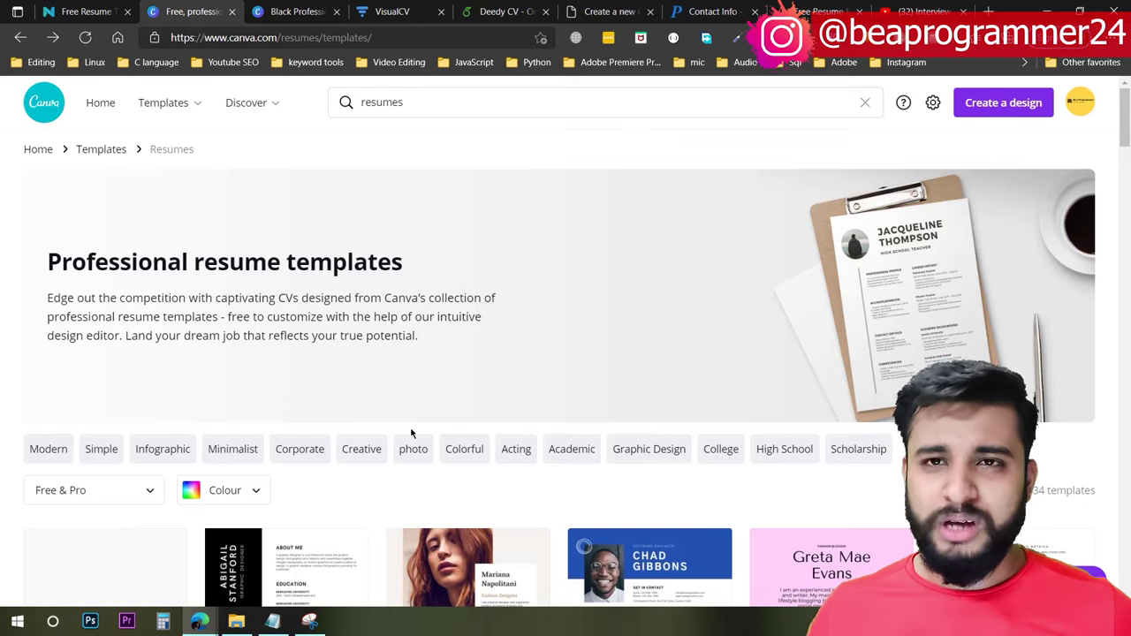
click(519, 6)
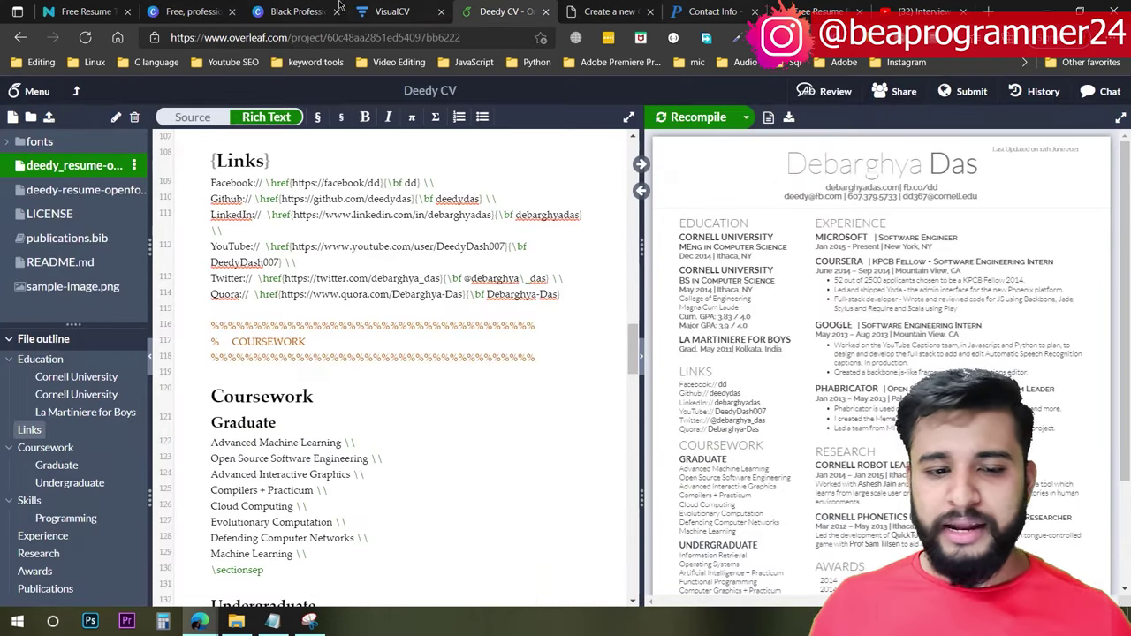
Return to the Novoresume Resume Templates page offering 8+ free templates for 0-5 years' experience
click(84, 11)
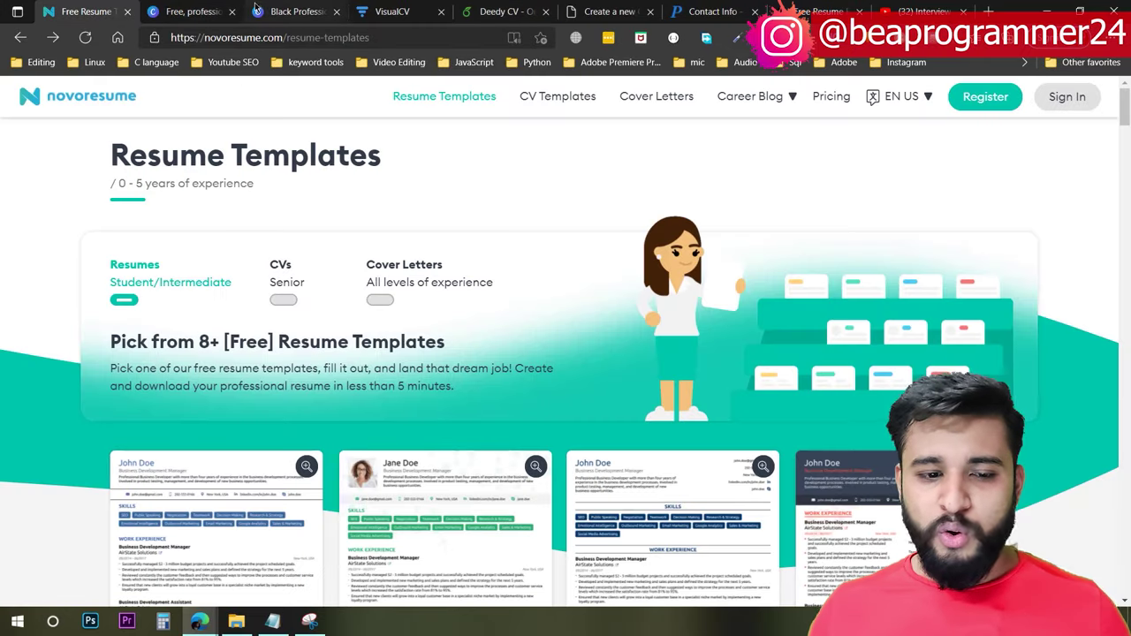